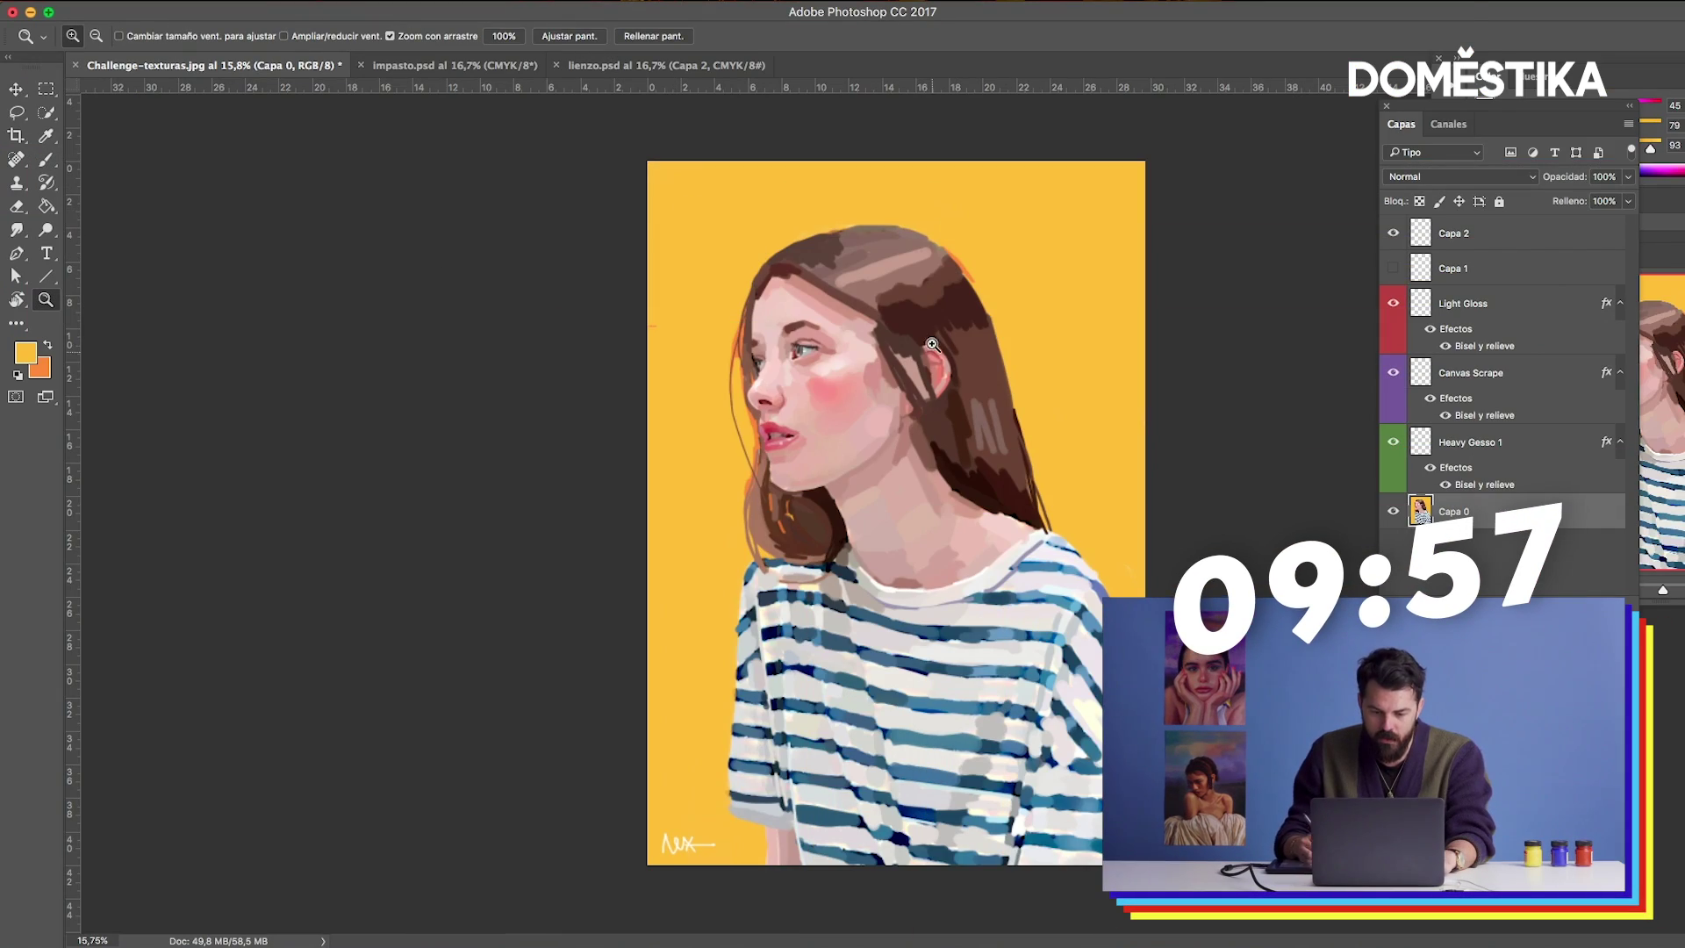
# Zoom in to inspect the hair-edge brushwork, then bring the whole portrait back into view.
pyautogui.moveTo(1015, 334); pyautogui.dragTo(1053, 347)
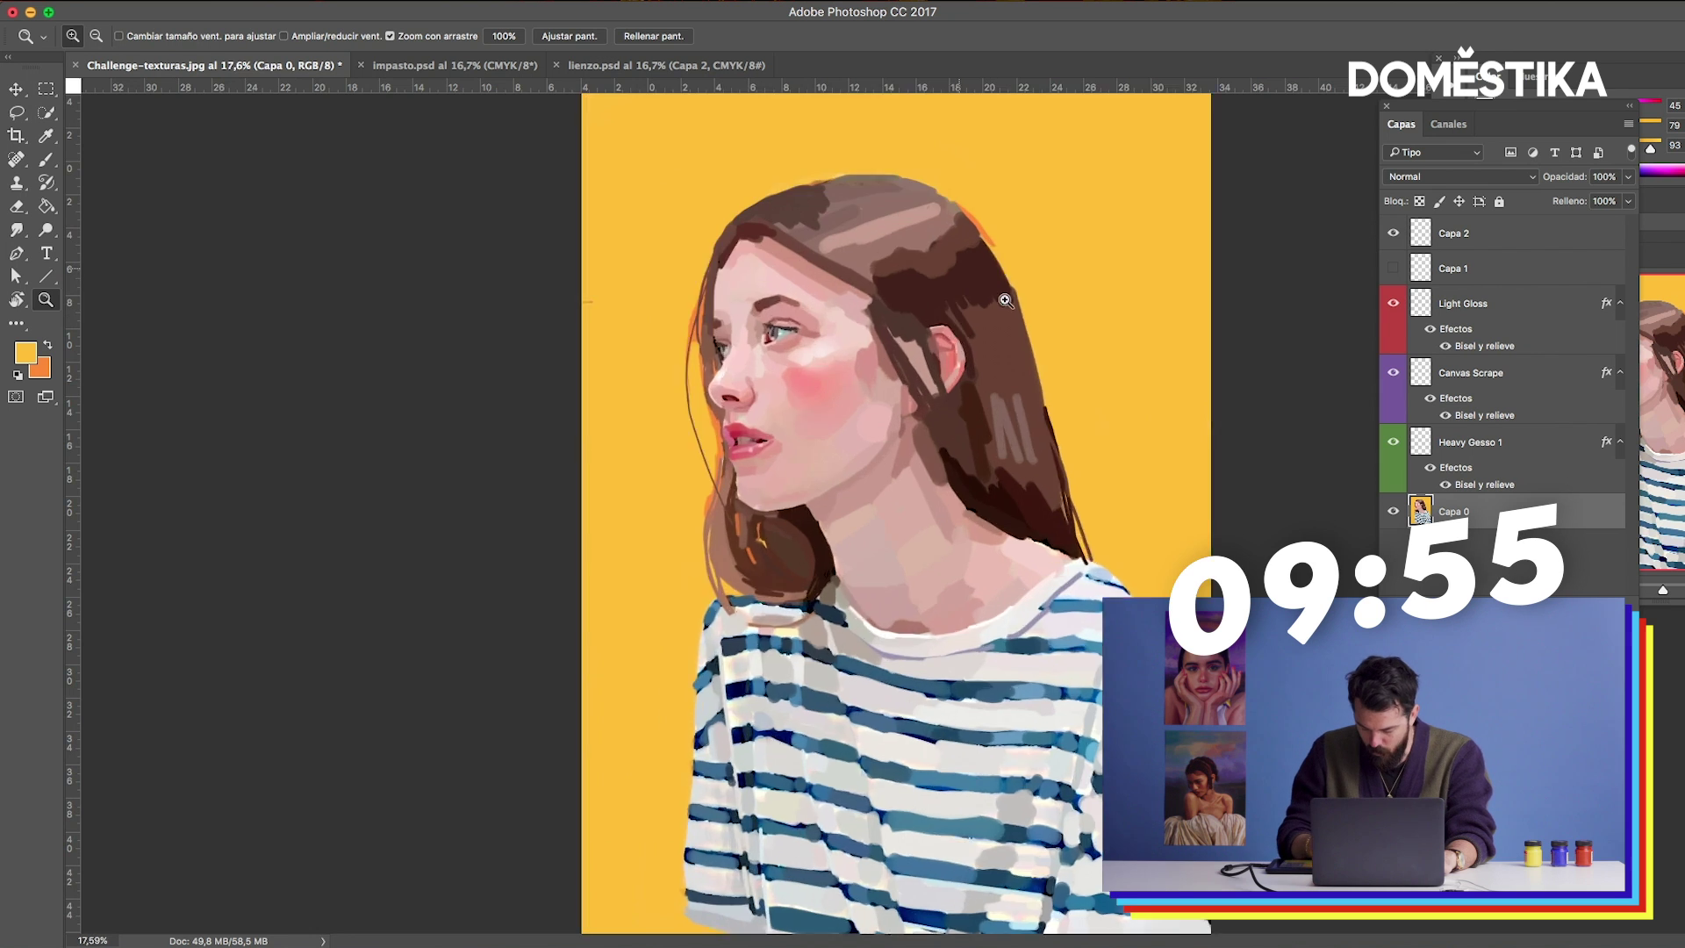
pyautogui.scroll(-5, 793, 433)
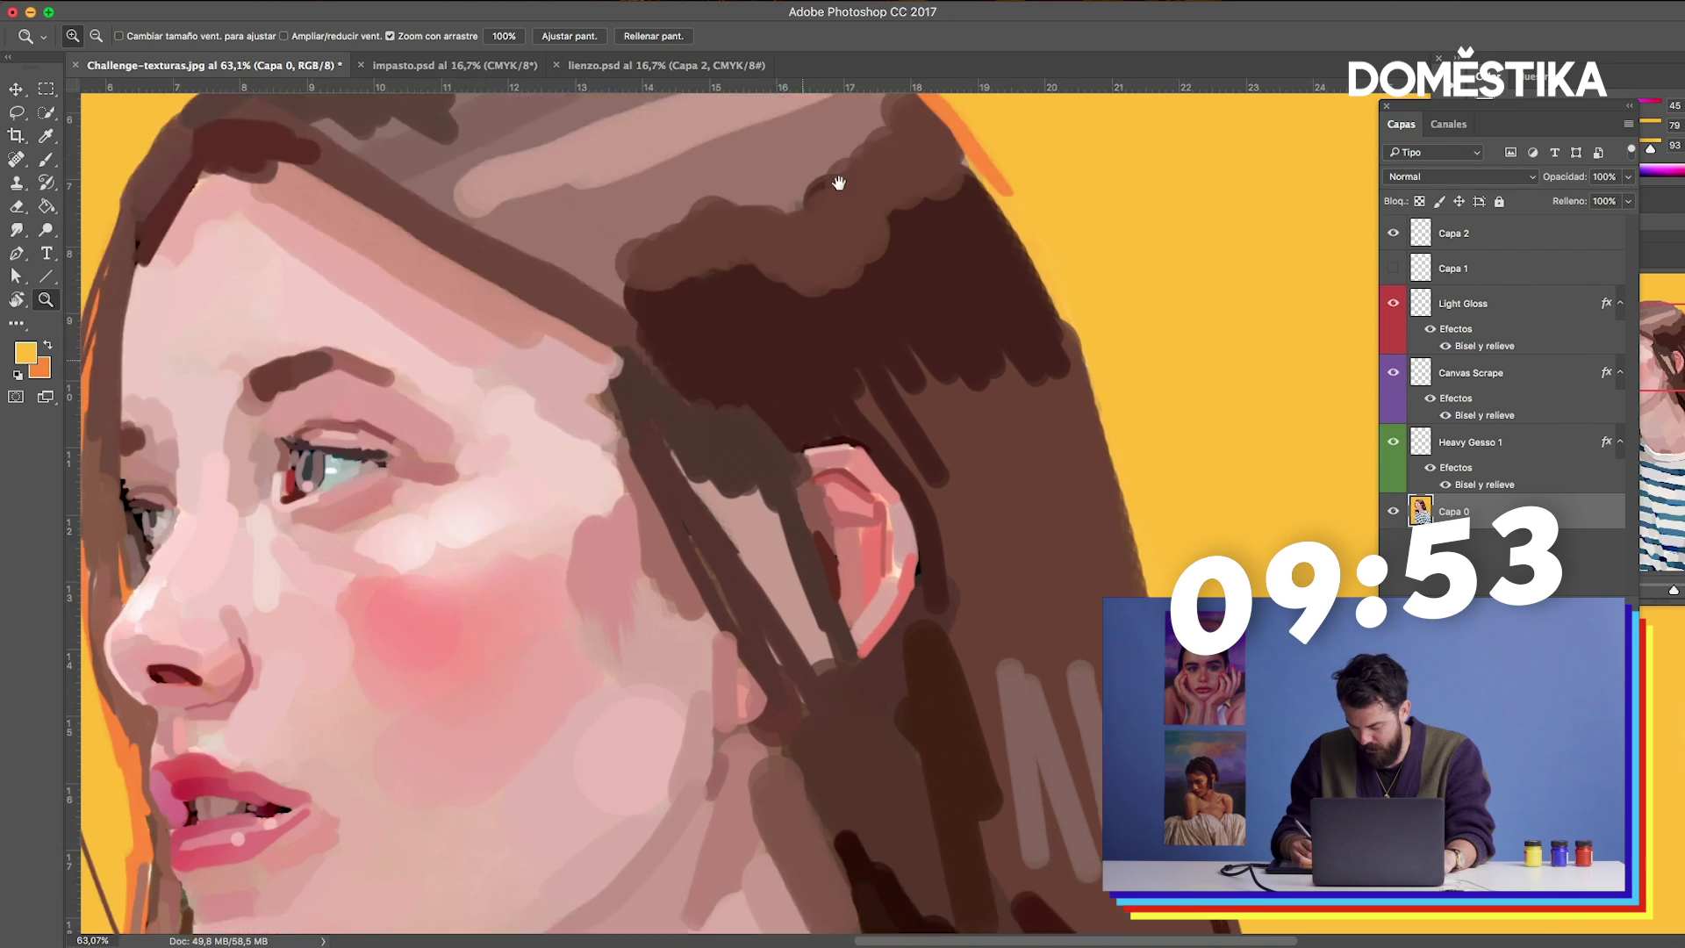
pyautogui.scroll(-5, 835, 181)
pyautogui.scroll(-5, 838, 338)
pyautogui.scroll(-4, 940, 316)
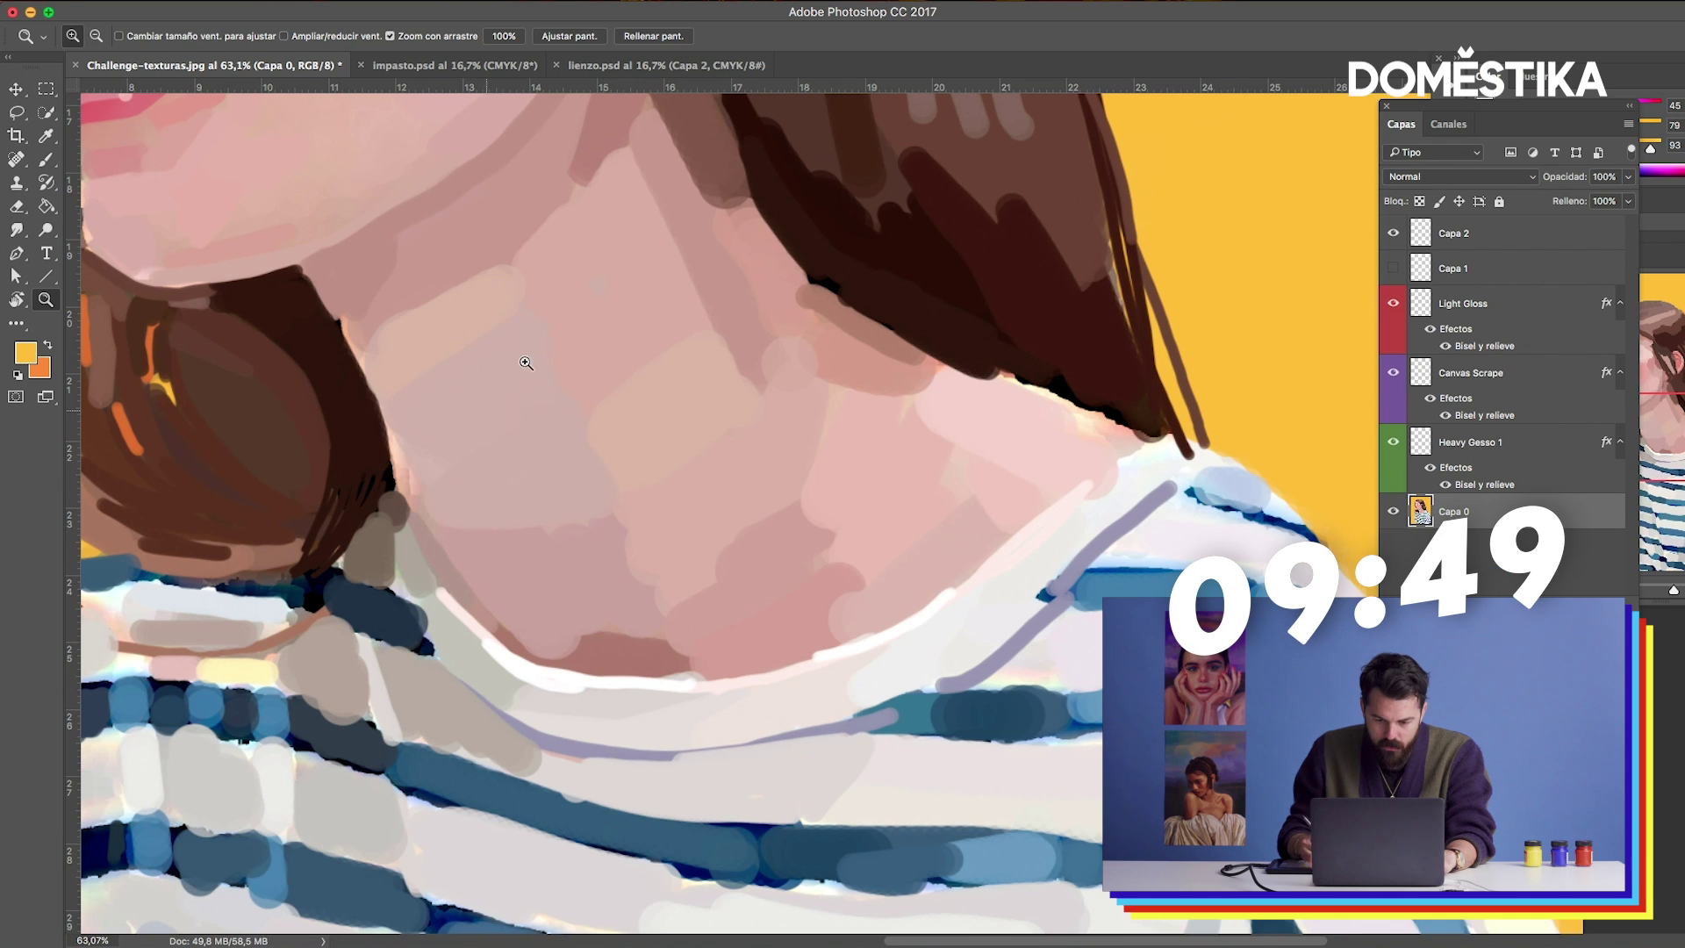
pyautogui.scroll(-5, 878, 564)
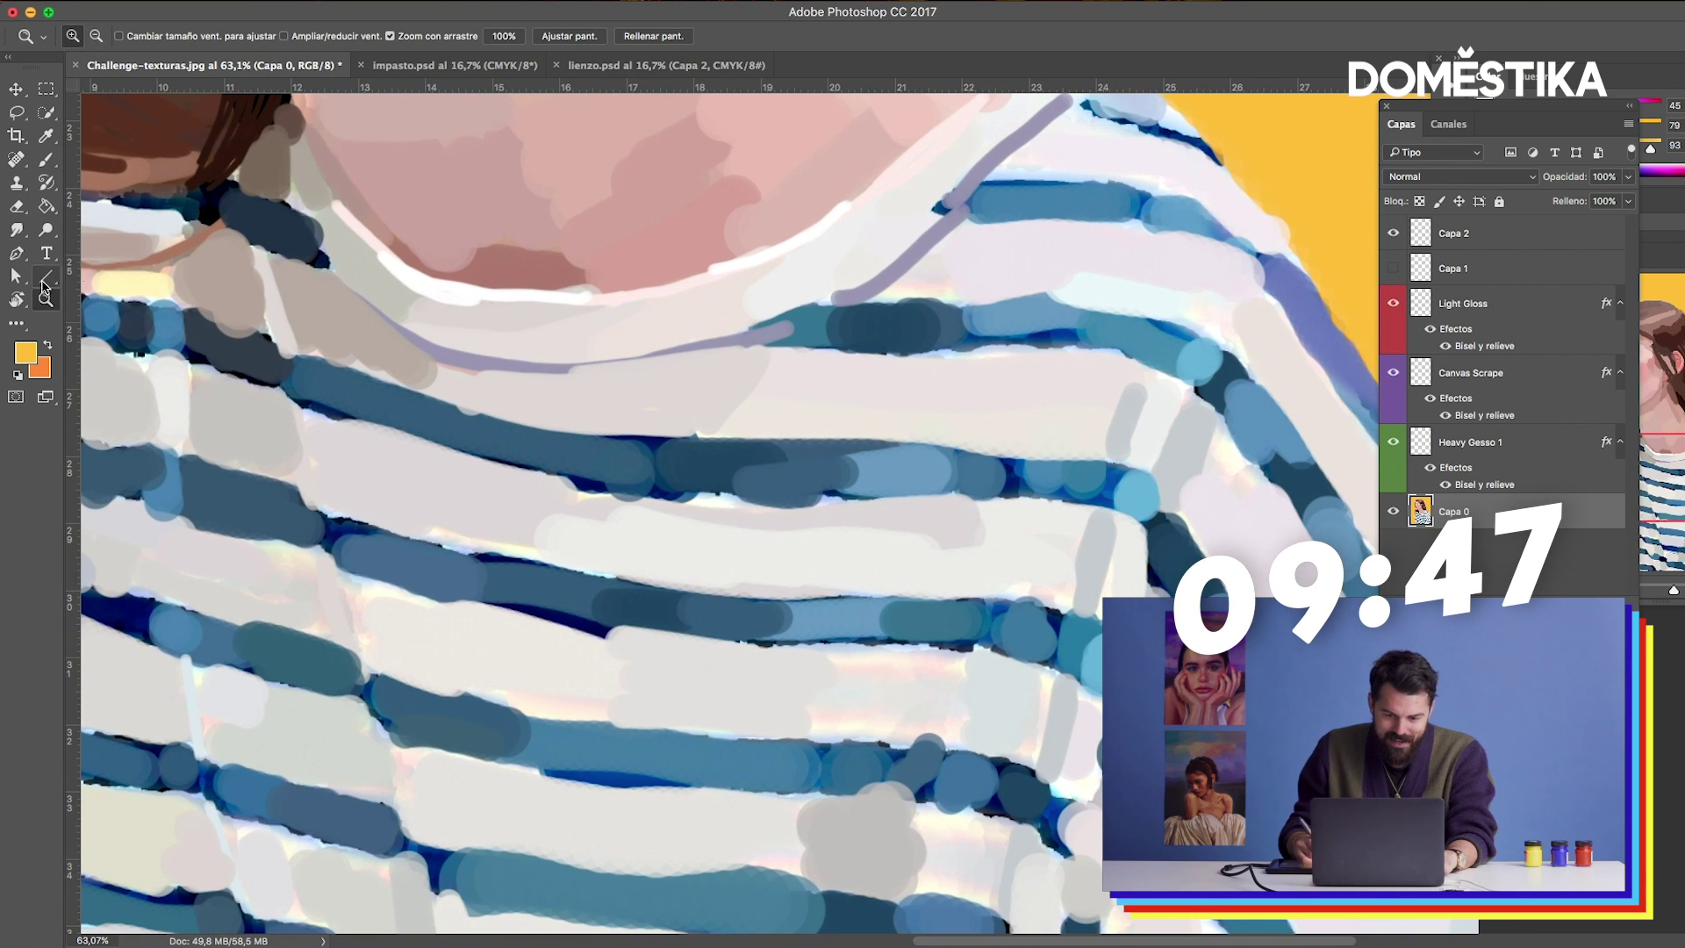
pyautogui.scroll(-5, 974, 355)
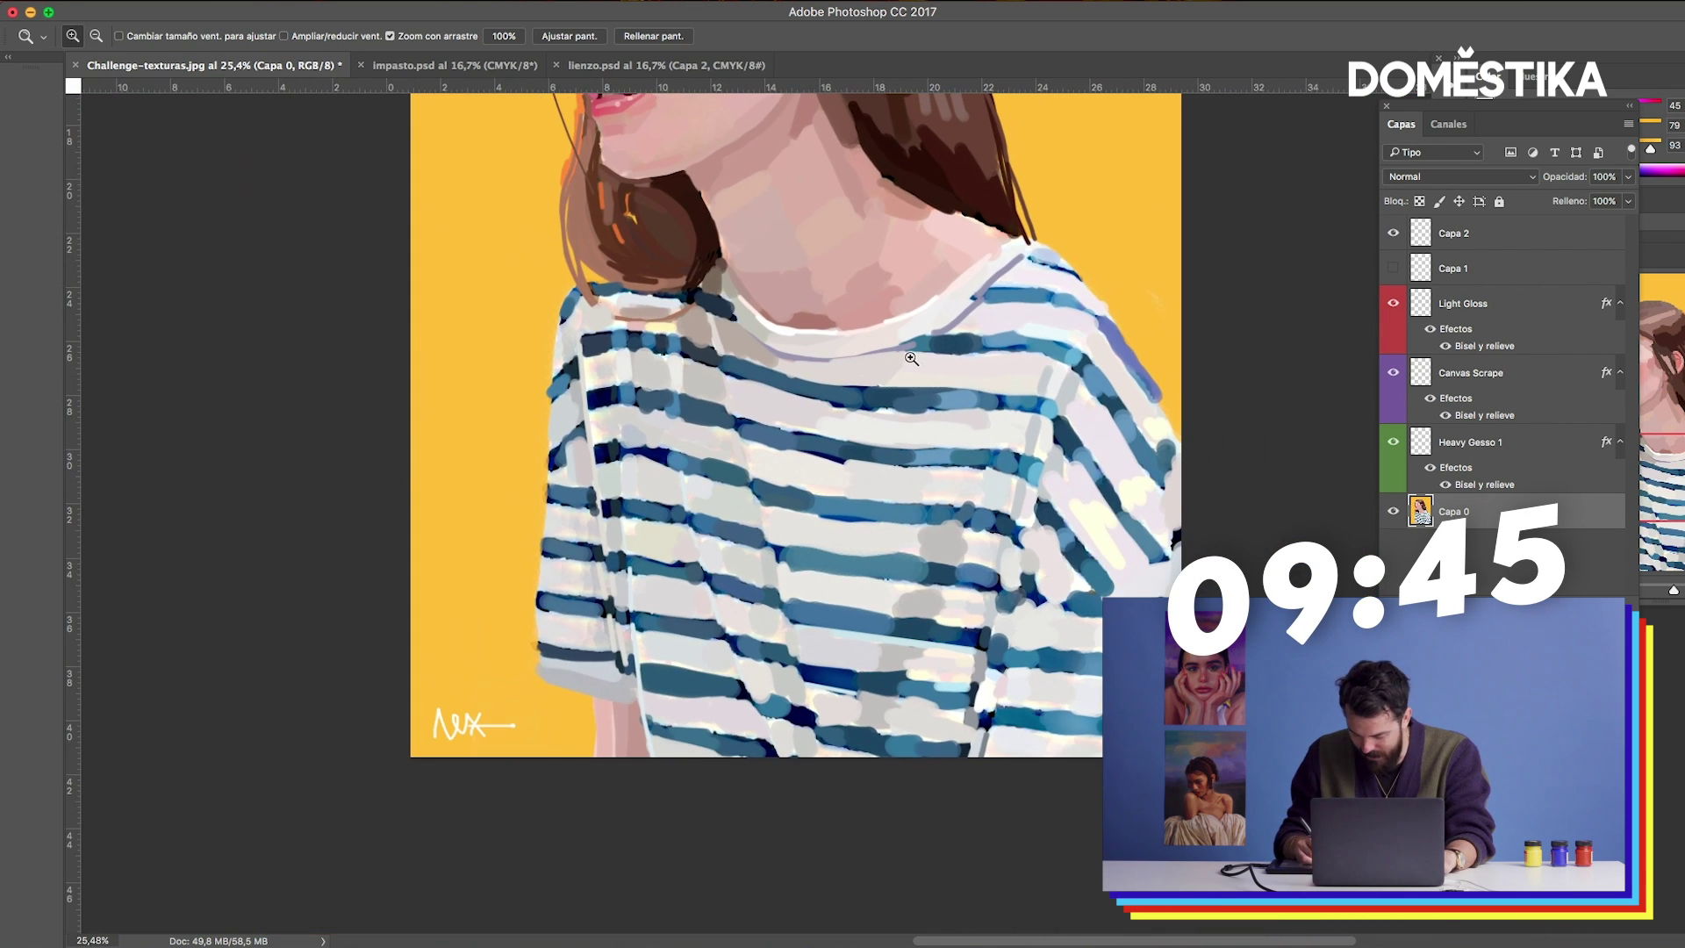
pyautogui.moveTo(1043, 279); pyautogui.dragTo(915, 358)
pyautogui.scroll(-2, 894, 371)
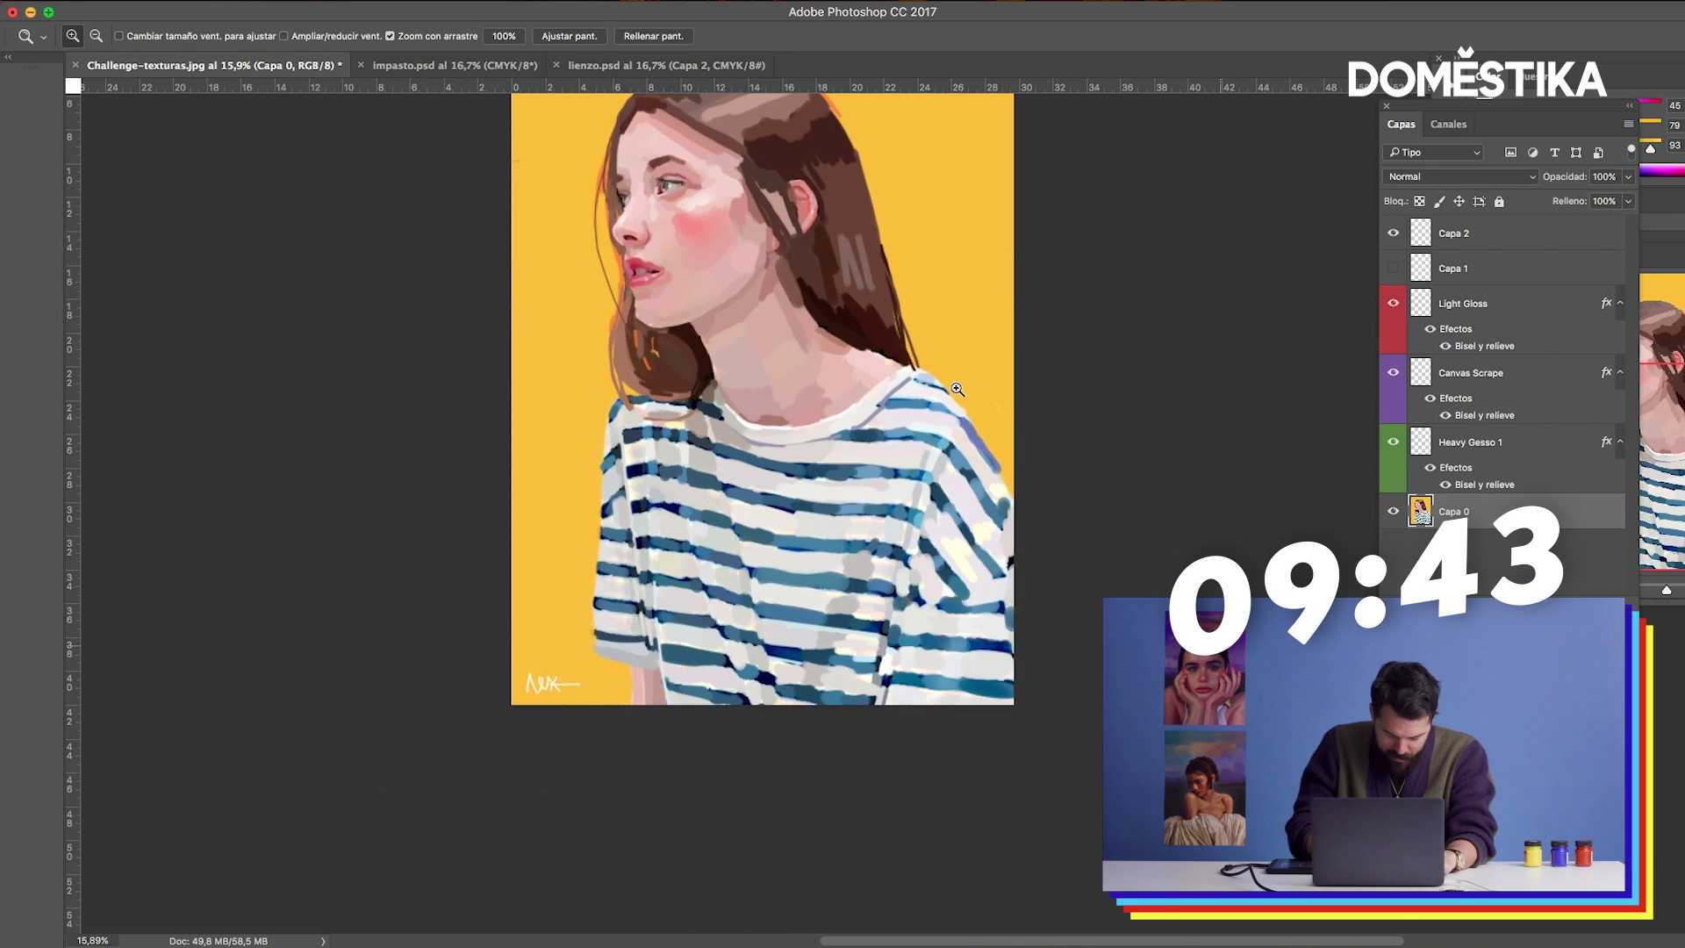
pyautogui.moveTo(778, 351); pyautogui.dragTo(915, 427)
# Quick-select the yellow background onto a new layer and paint darker orange texture across the top at brush size 1000.
pyautogui.click(47, 112)
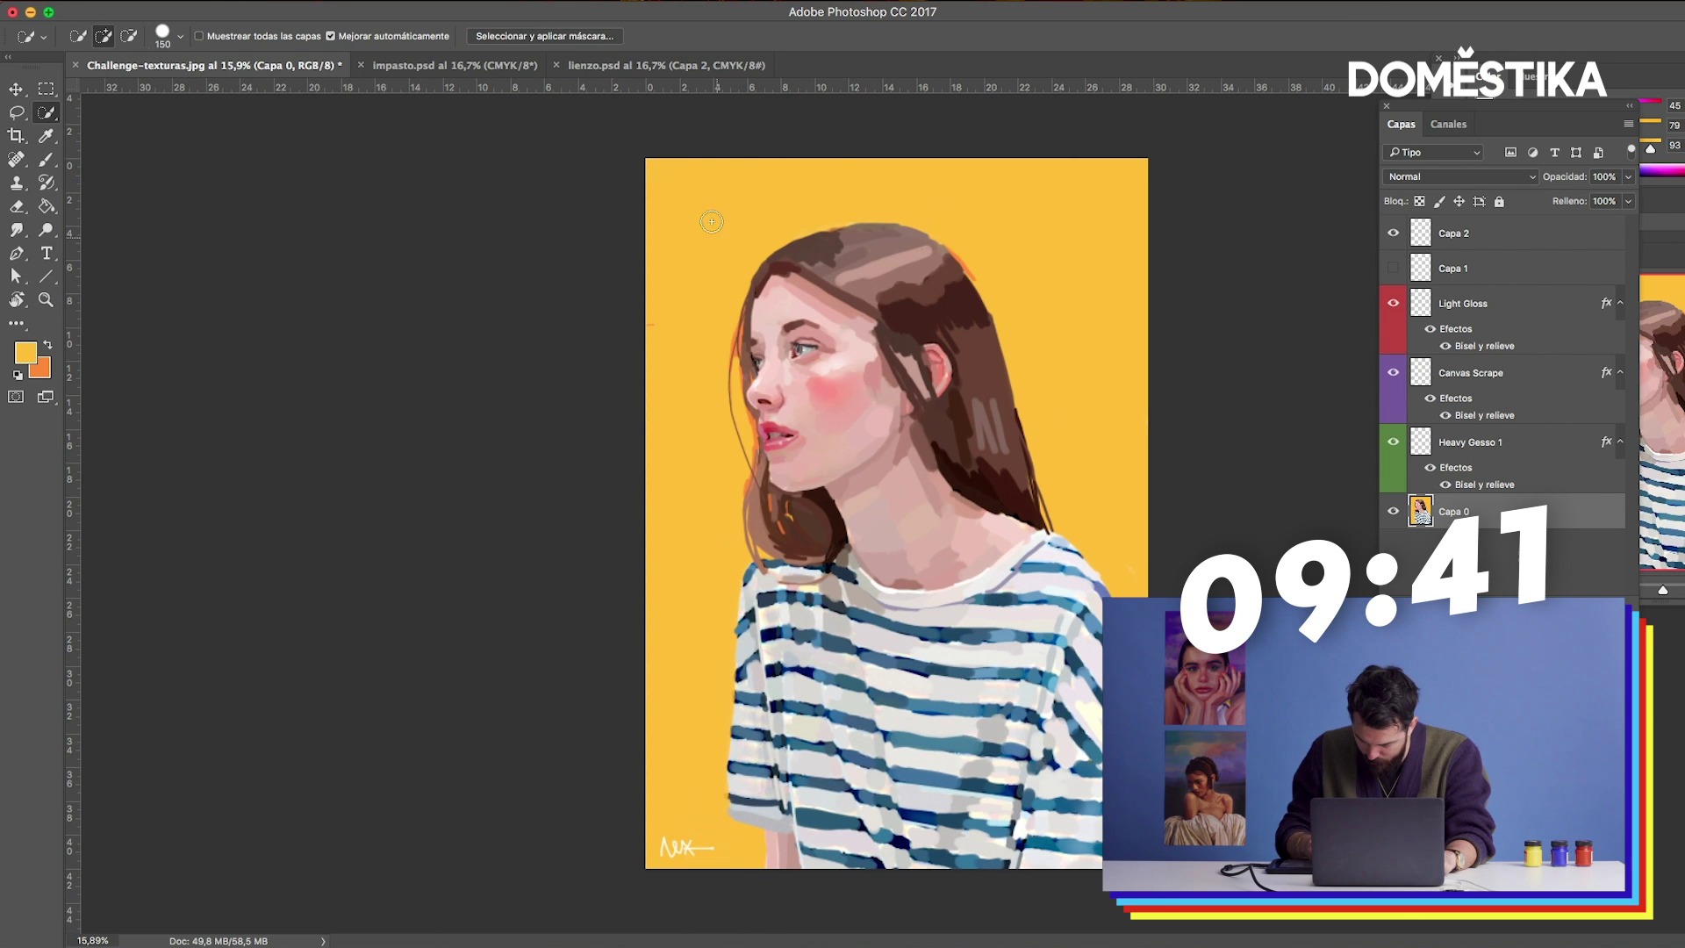
pyautogui.moveTo(710, 255); pyautogui.dragTo(691, 479)
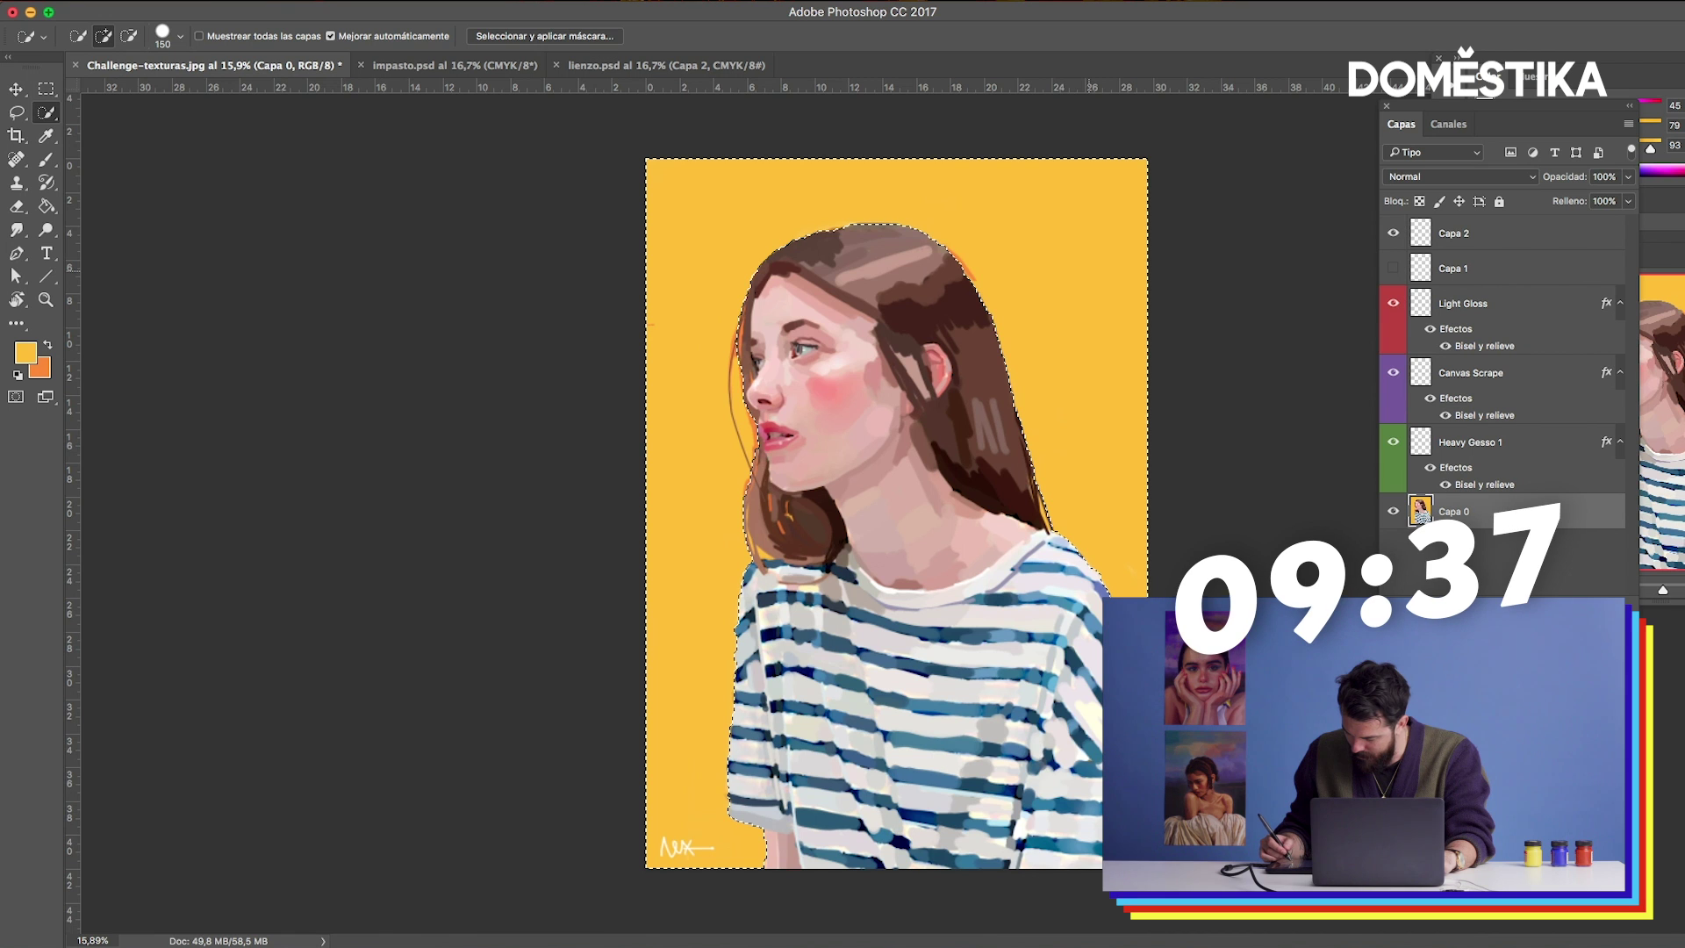
pyautogui.hotkey('ctrl', 'j')
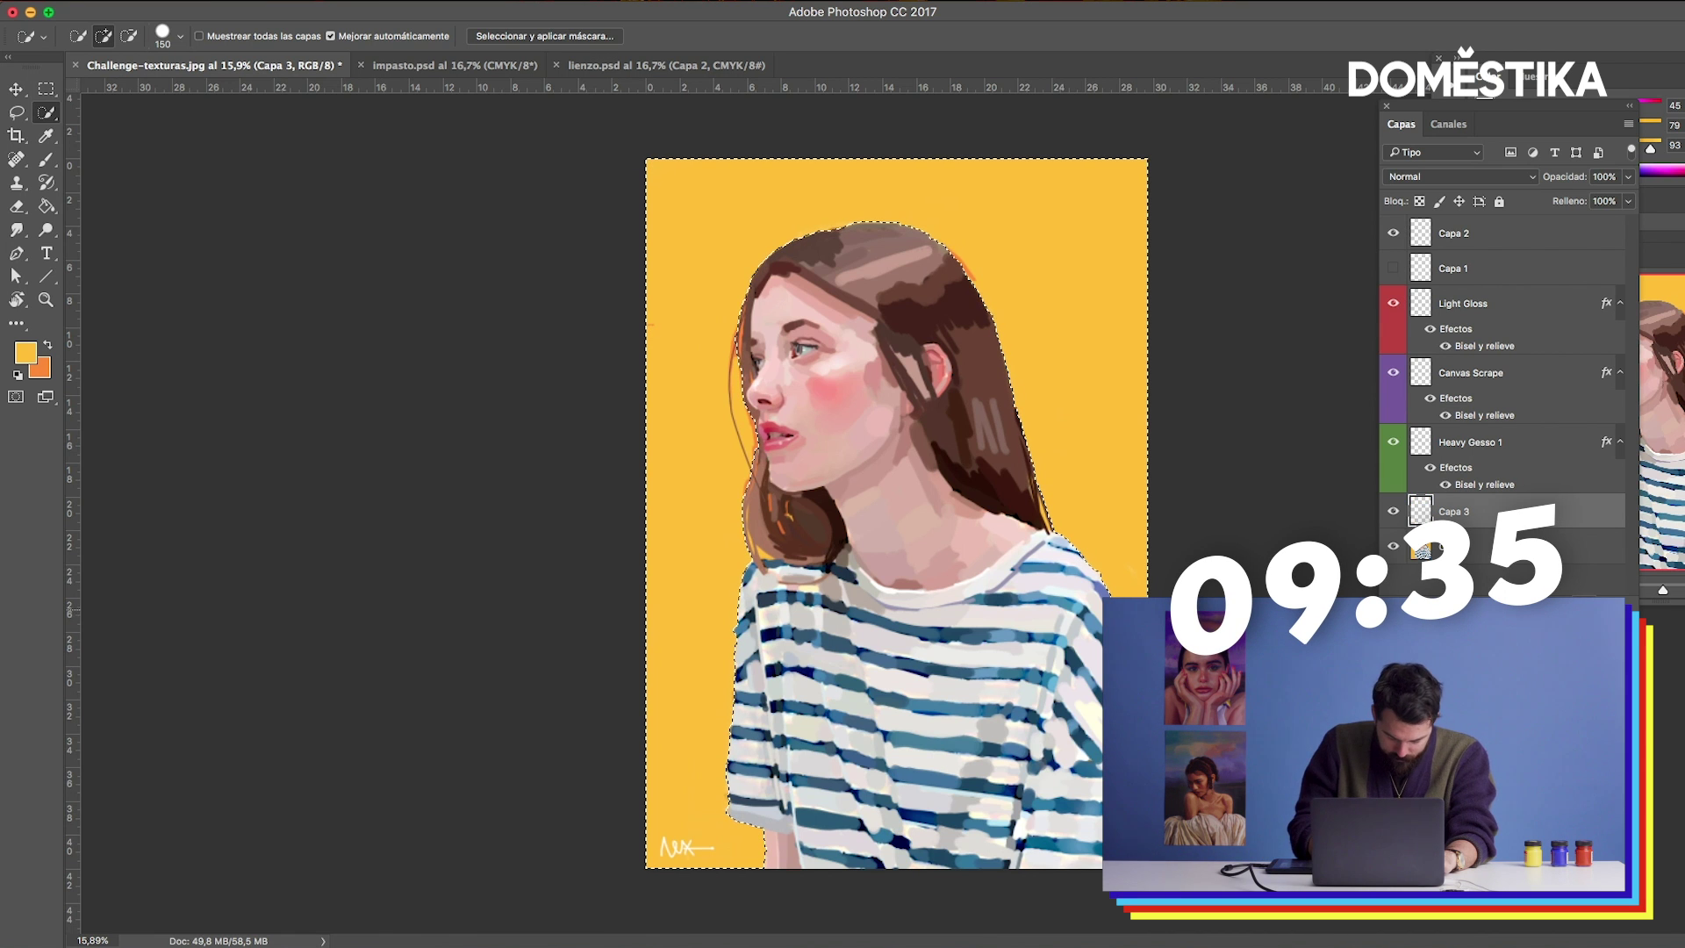
pyautogui.click(46, 159)
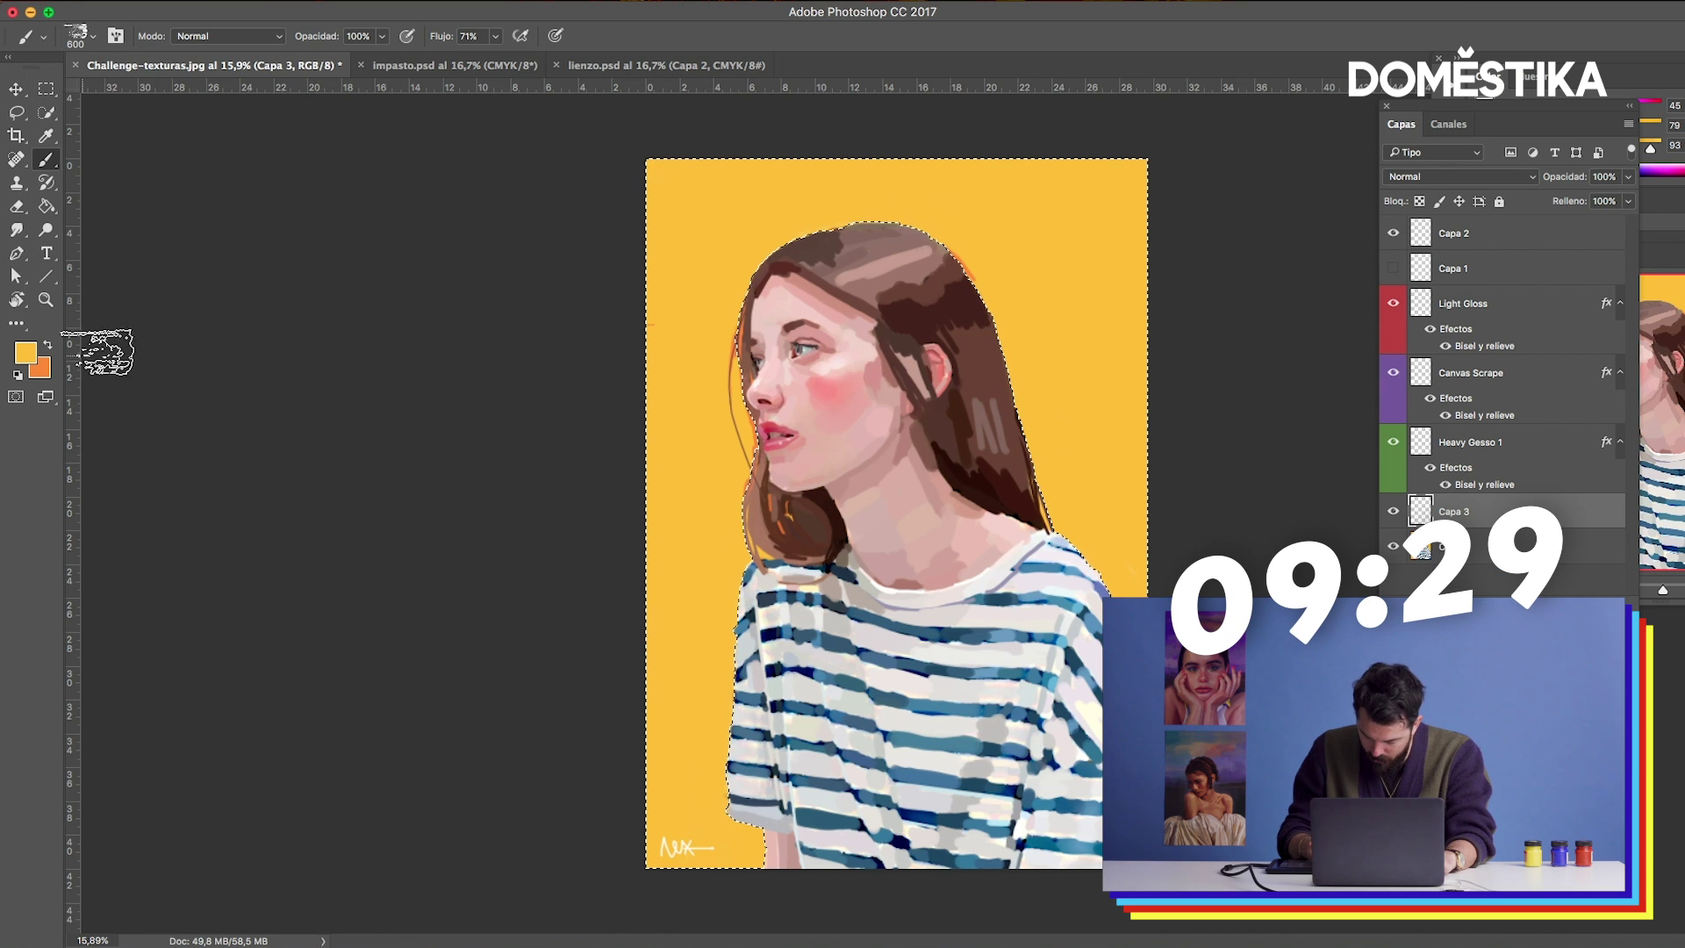
pyautogui.press(']')
pyautogui.press(']')
pyautogui.press(']')
pyautogui.moveTo(711, 193)
pyautogui.mouseDown()
pyautogui.moveTo(981, 198)
pyautogui.moveTo(1091, 263)
pyautogui.mouseUp()
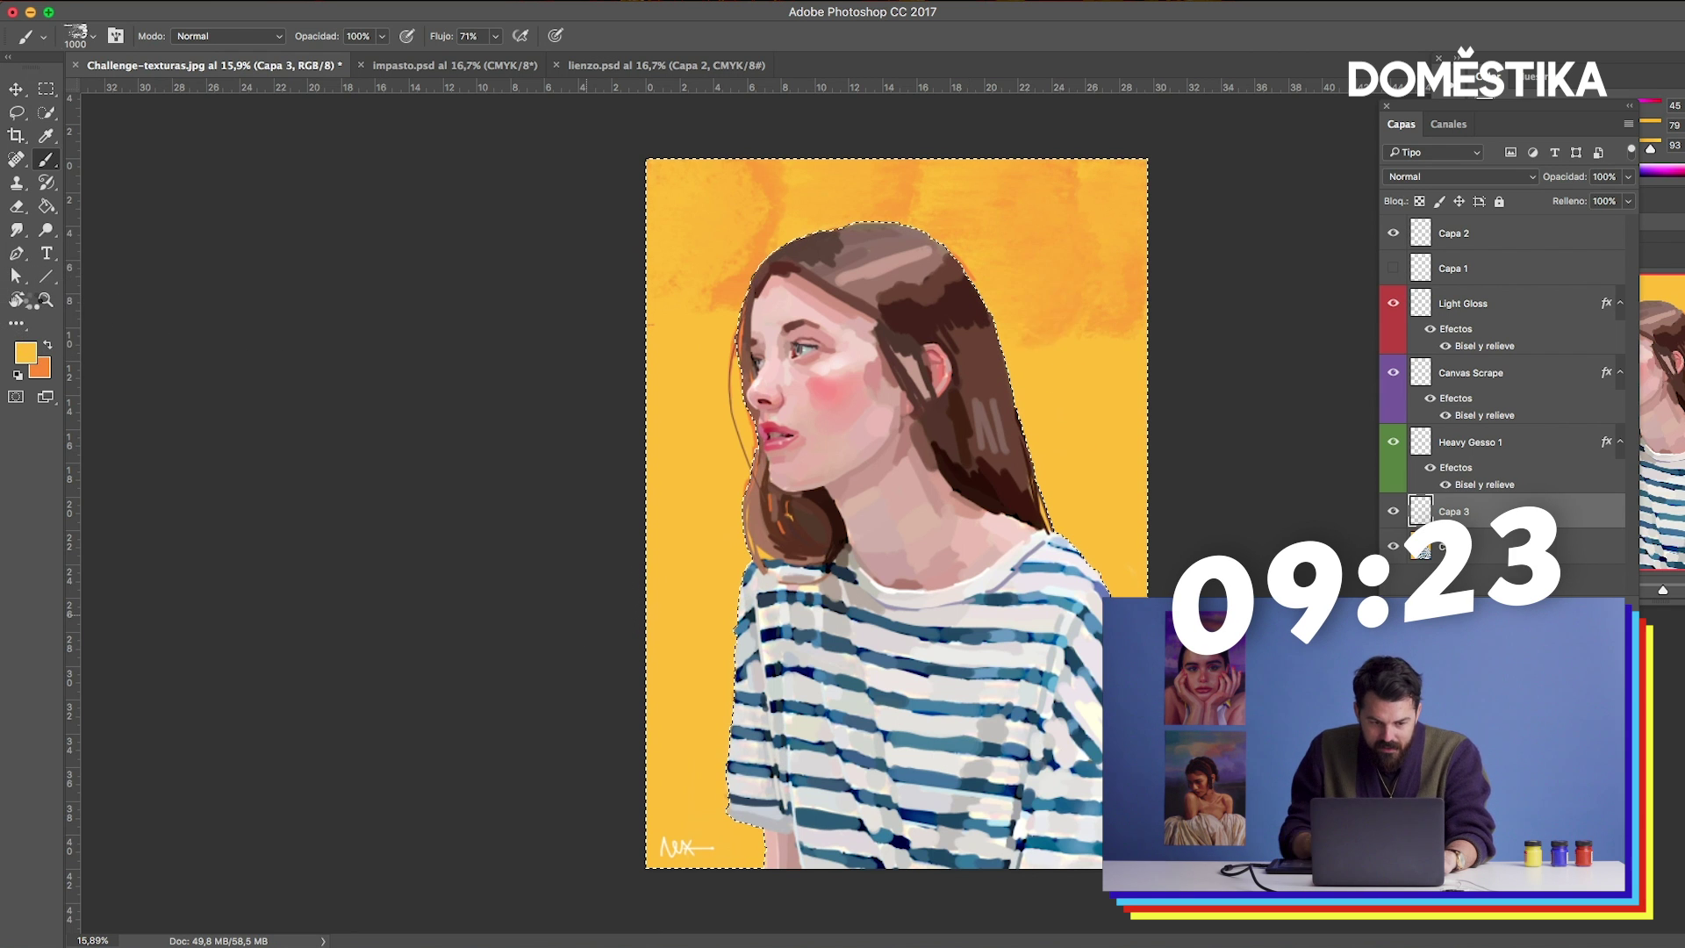
# Zoom in on the hair edge and return to the Brush tool.
pyautogui.press('z')
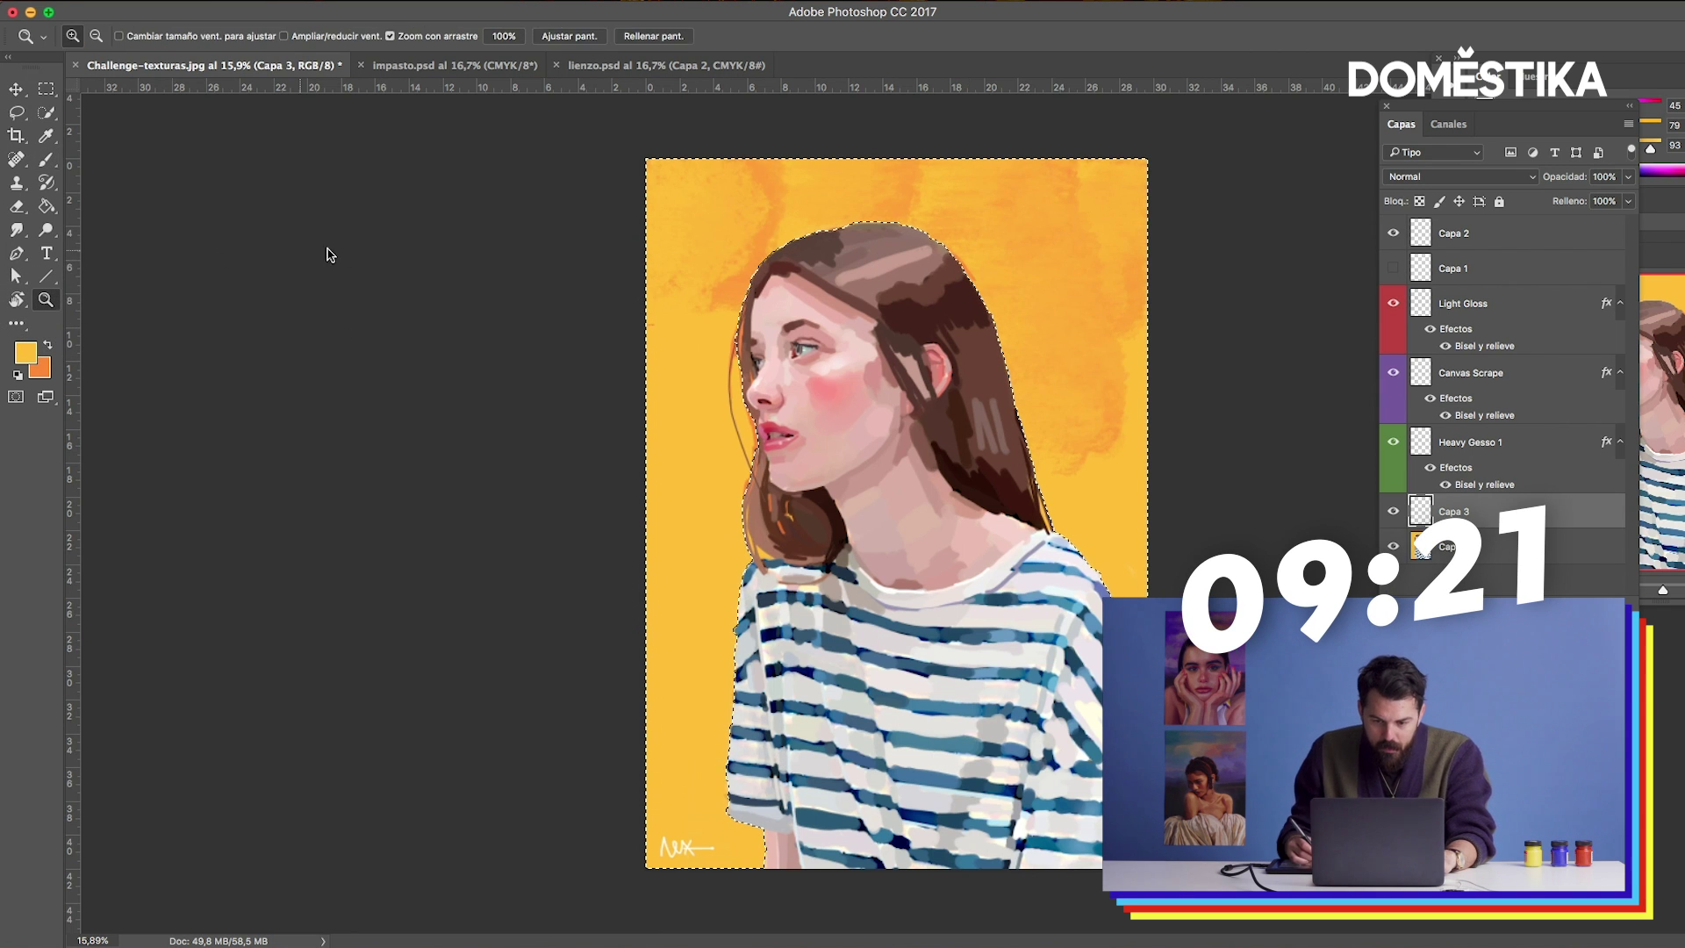
pyautogui.moveTo(1050, 281)
pyautogui.mouseDown()
pyautogui.moveTo(1117, 249)
pyautogui.moveTo(916, 463)
pyautogui.mouseUp()
pyautogui.scroll(-3, 986, 376)
pyautogui.scroll(-3, 986, 375)
pyautogui.scroll(-2, 376, 365)
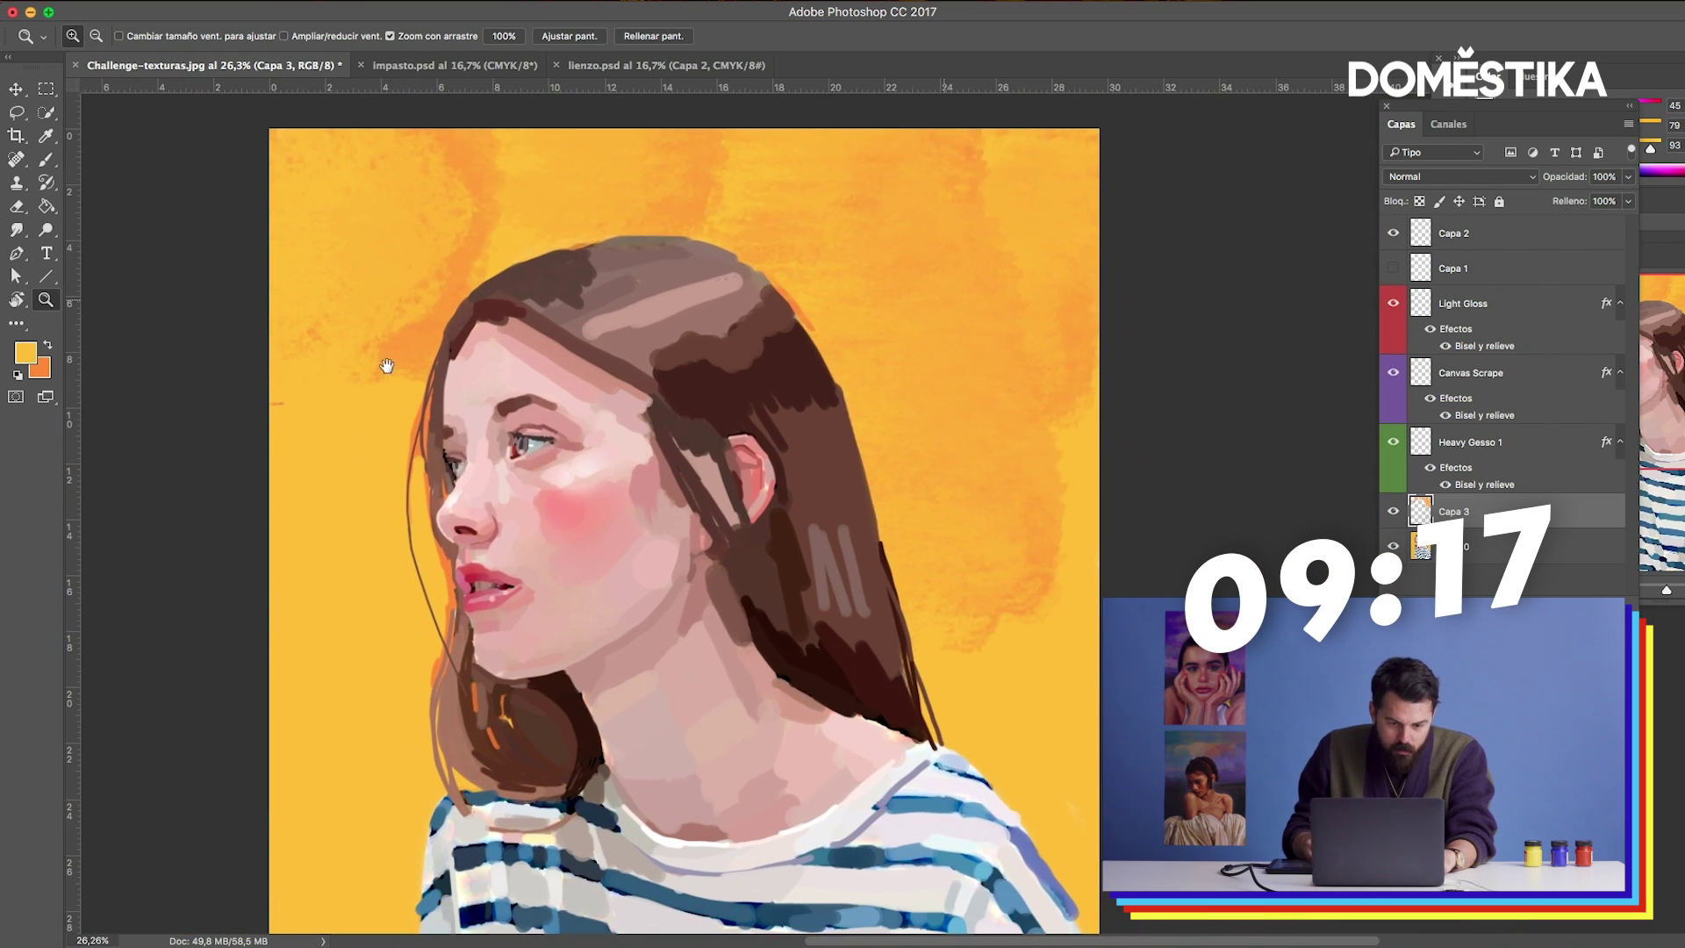
pyautogui.click(46, 160)
pyautogui.scroll(-5, 877, 351)
pyautogui.scroll(-5, 1053, 439)
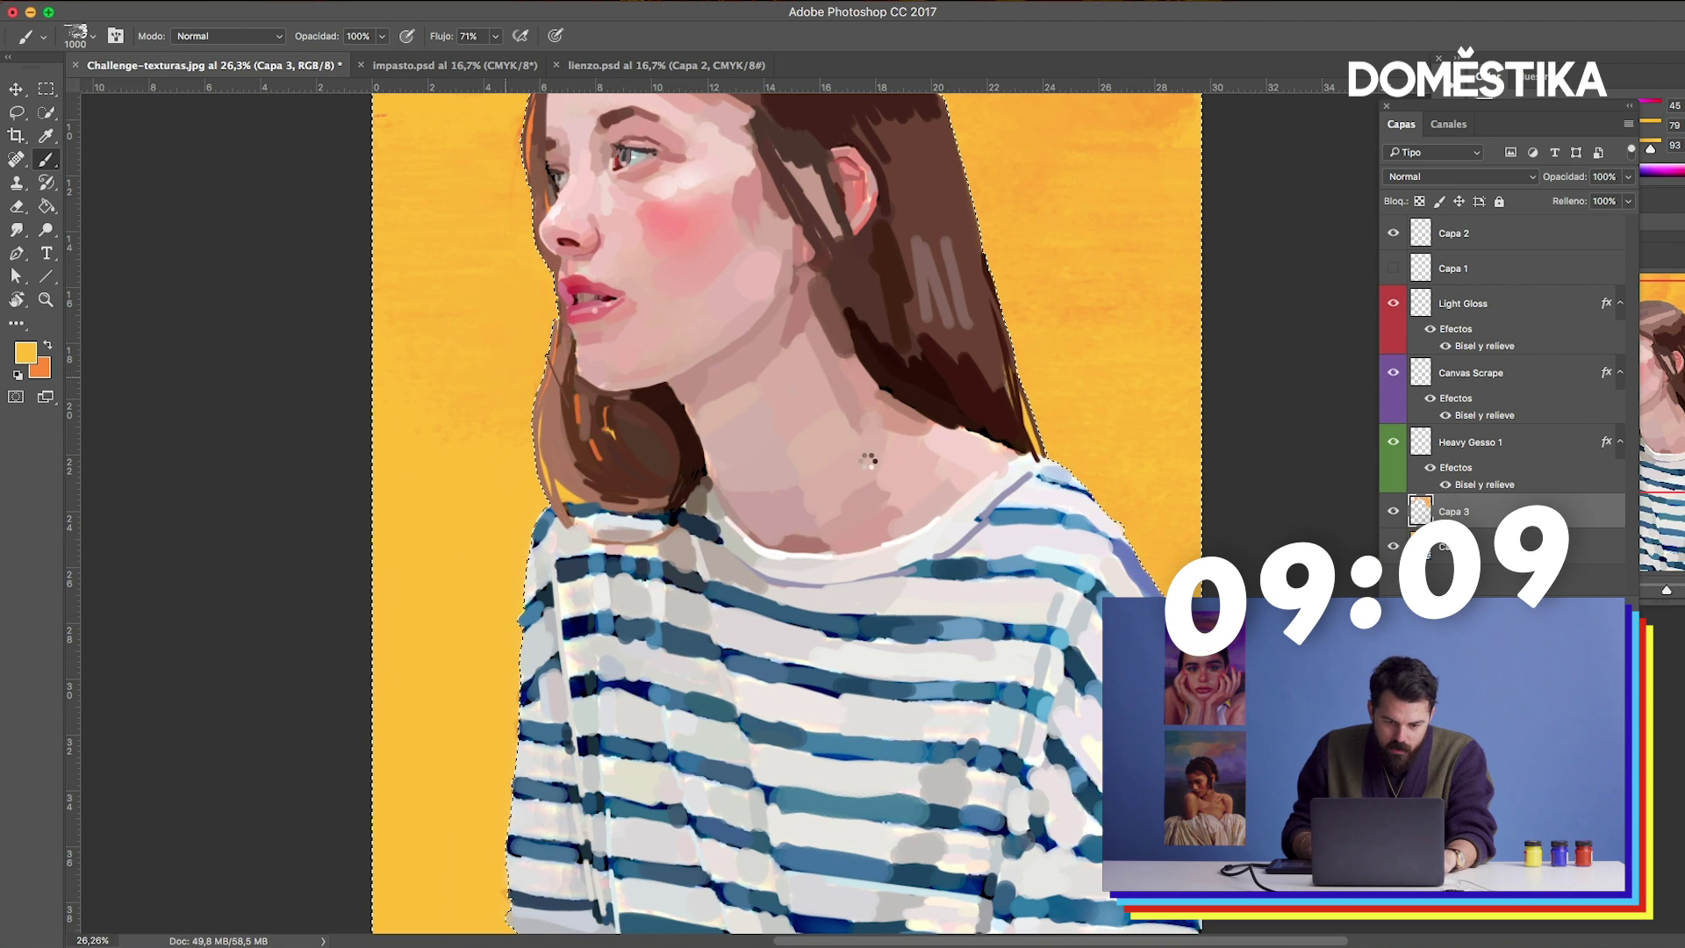
pyautogui.scroll(-3, 714, 375)
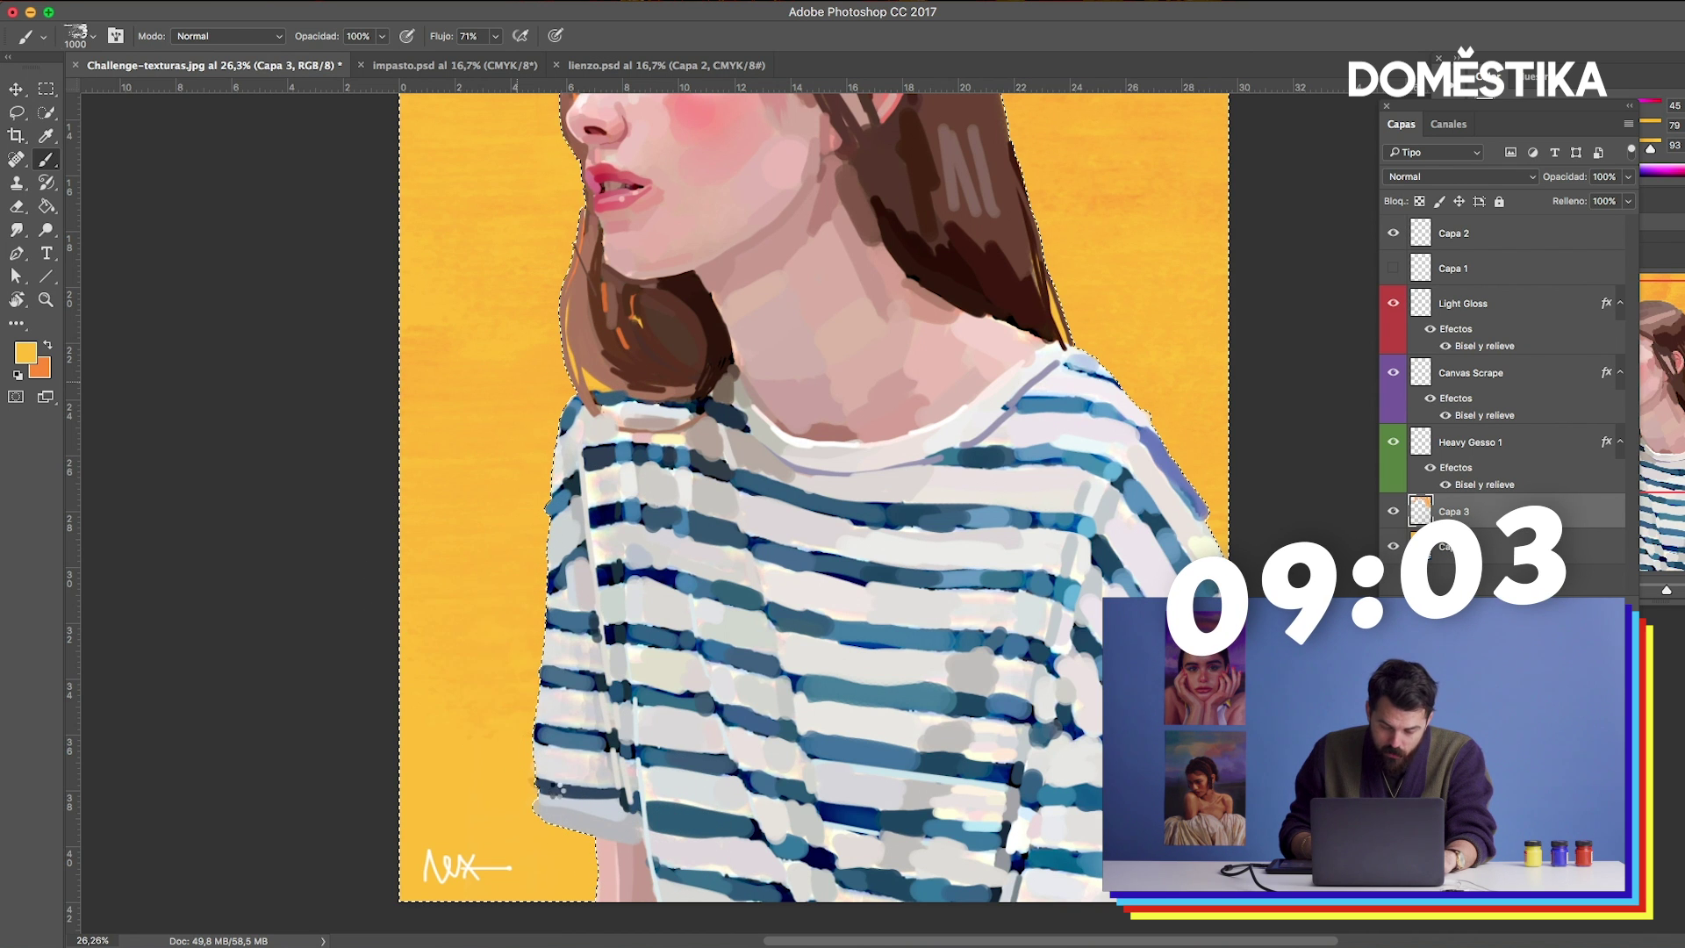
# Shrink the brush to 600 px and sample background oranges near the hair edge.
pyautogui.press('[')
pyautogui.press('[')
pyautogui.press('[')
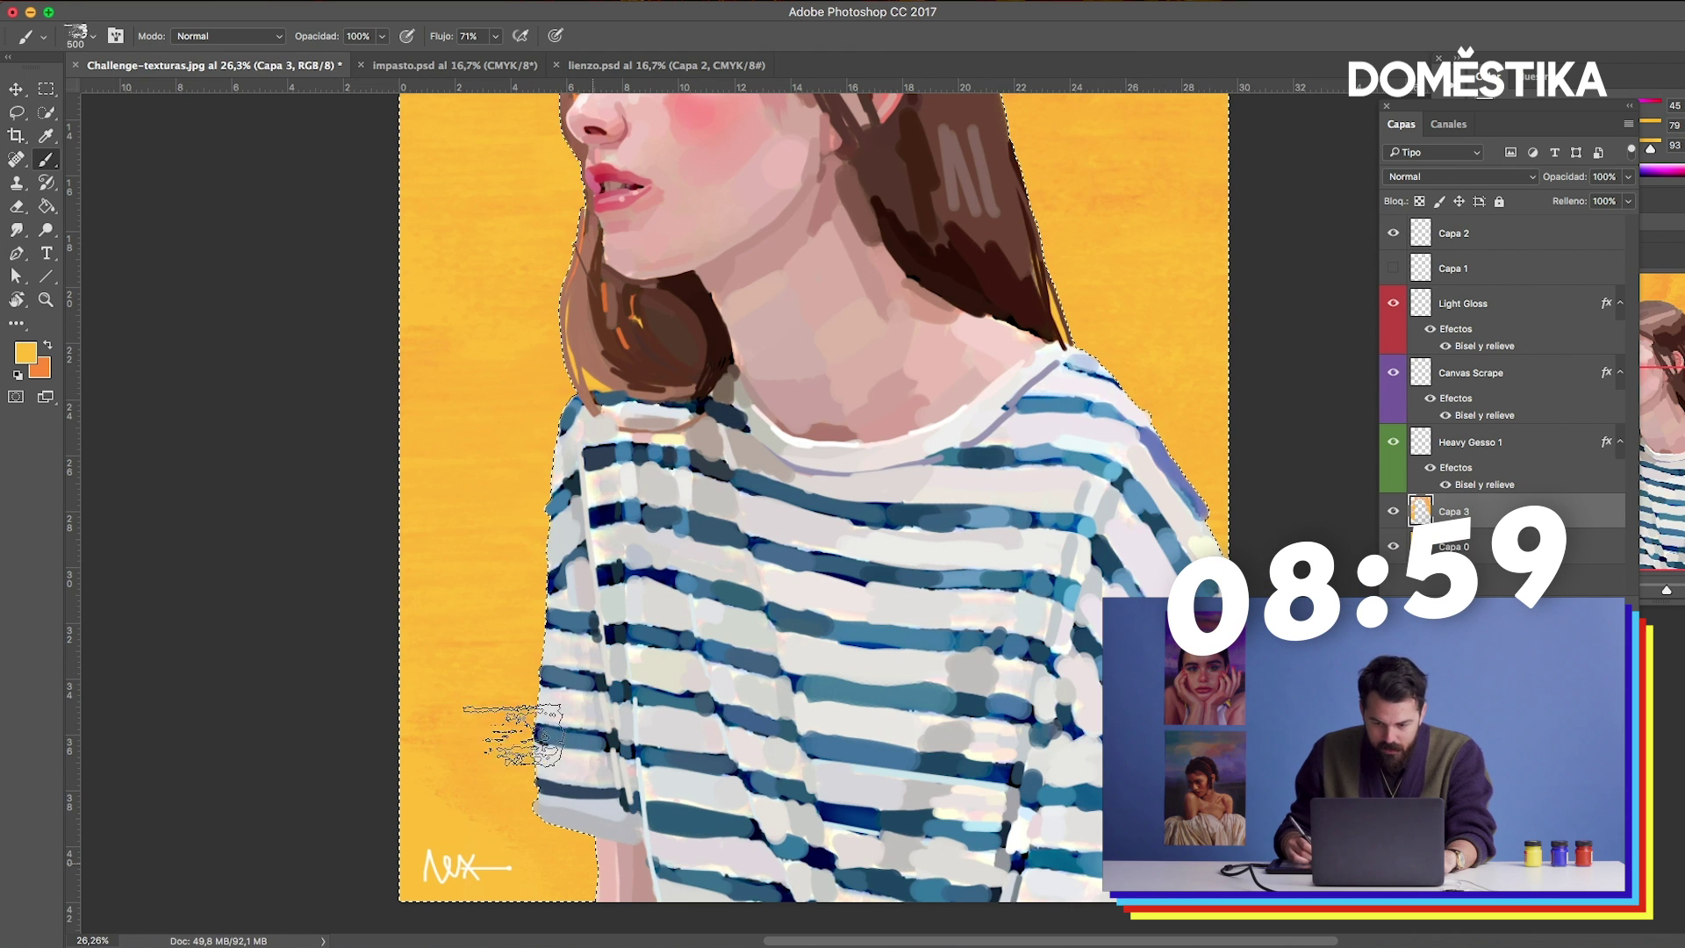
pyautogui.scroll(3, 1053, 421)
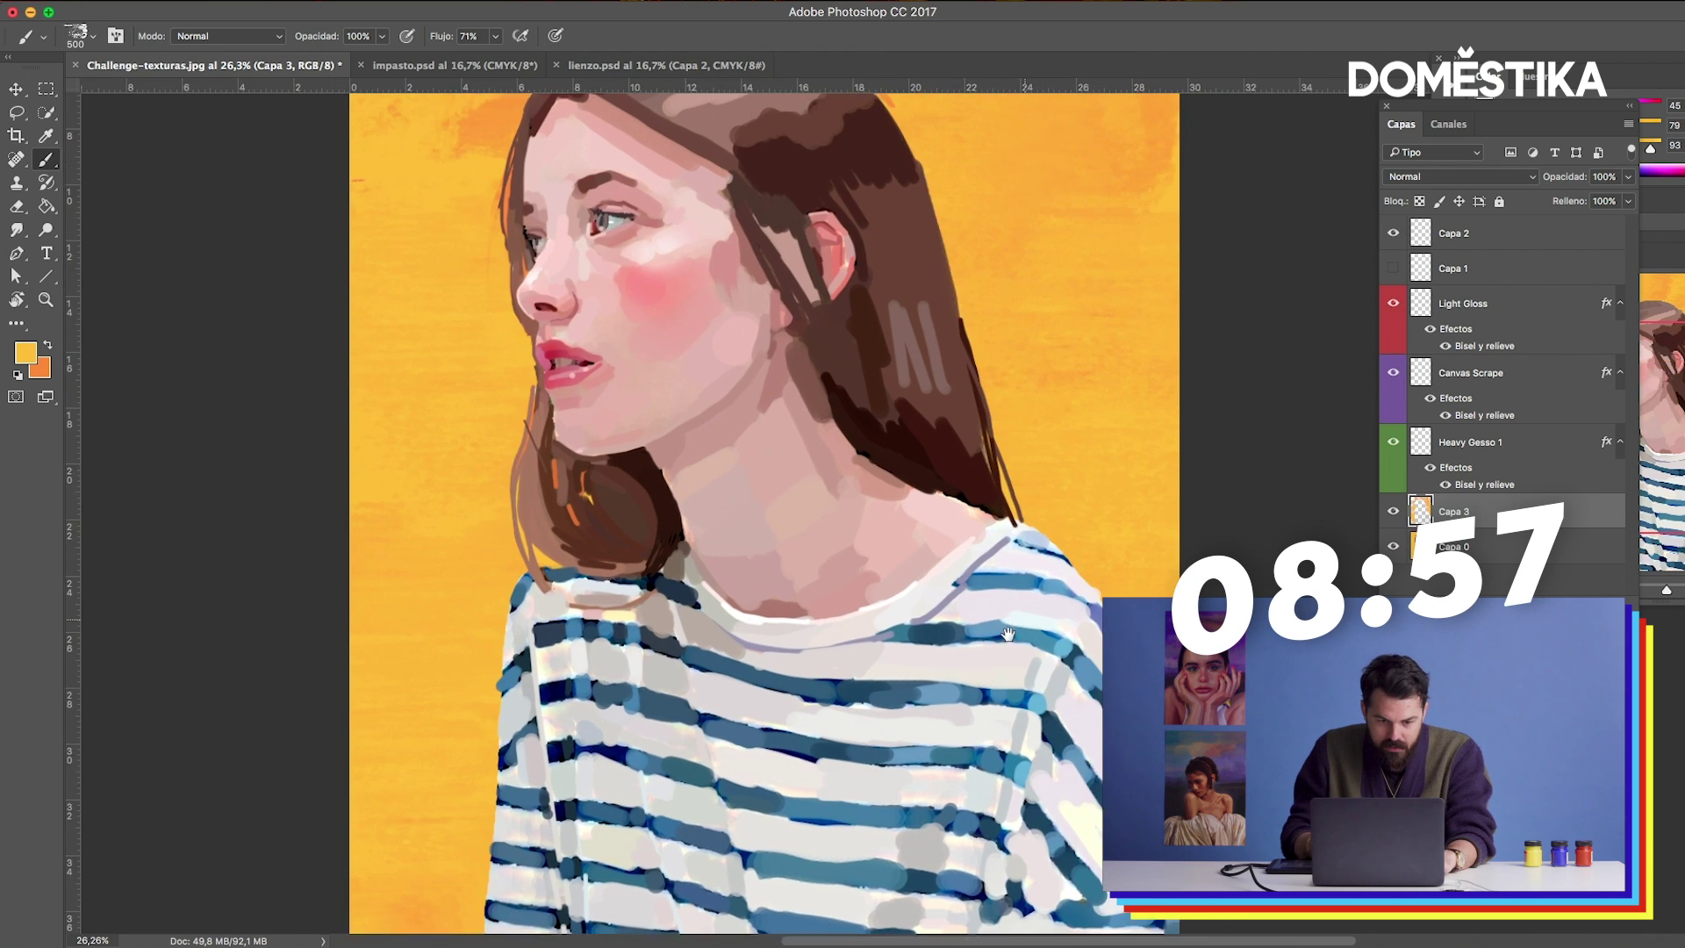
pyautogui.scroll(2, 1022, 360)
pyautogui.keyDown('alt'); pyautogui.click(438, 140); pyautogui.keyUp('alt')
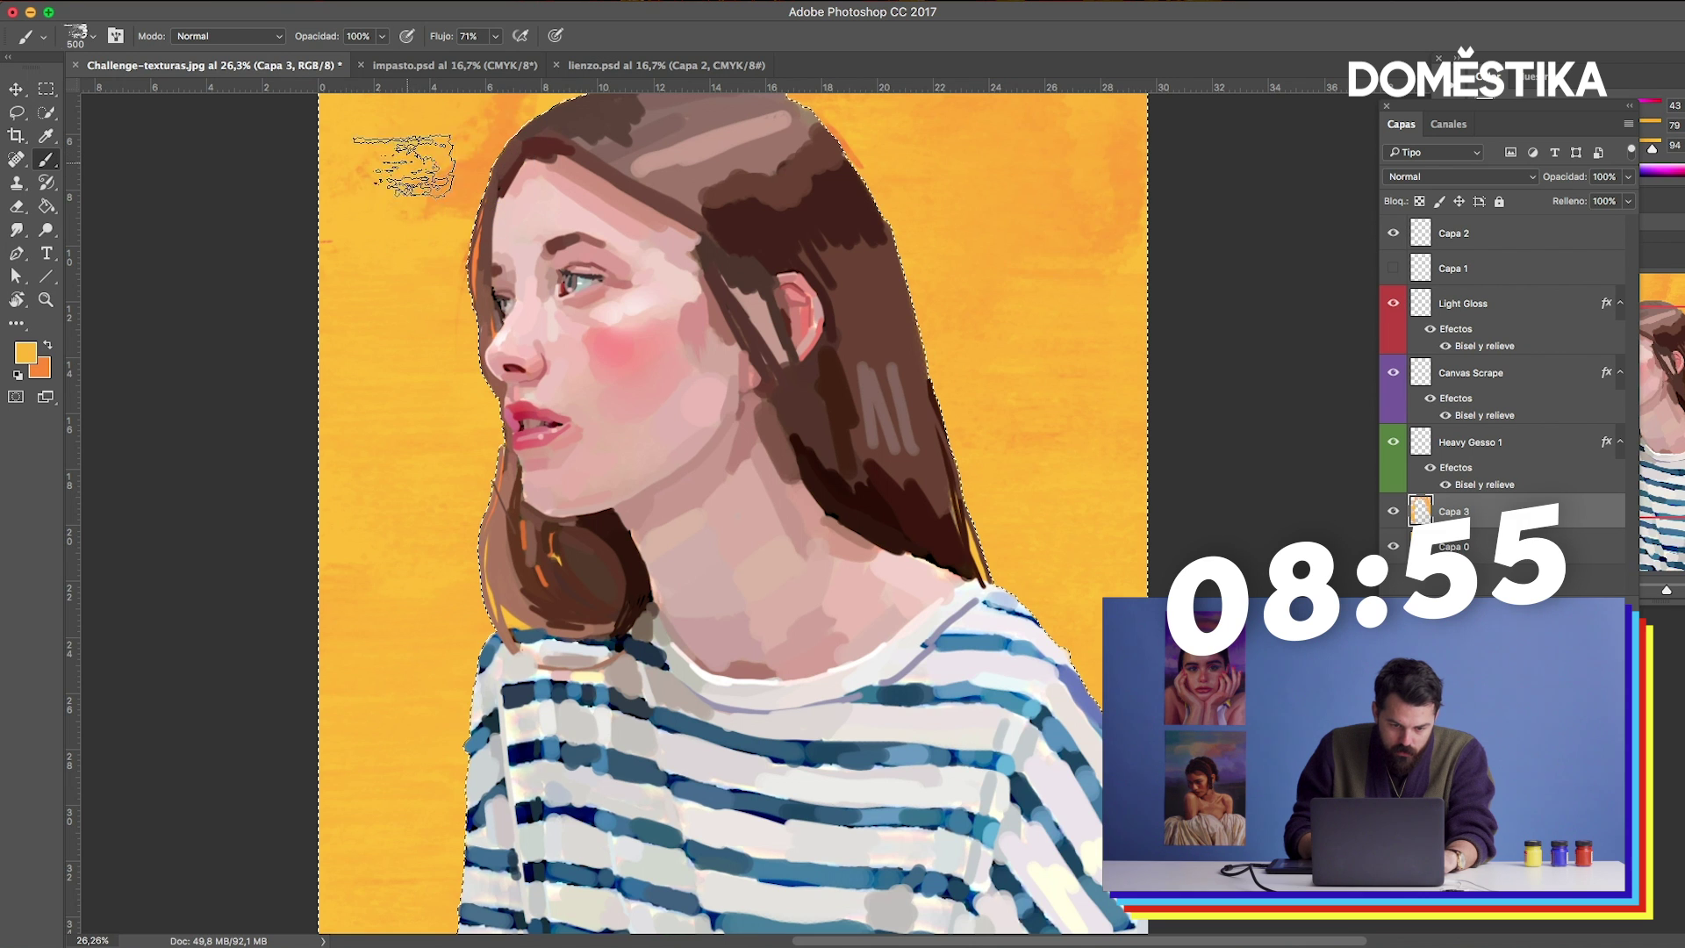
pyautogui.keyDown('alt'); pyautogui.click(386, 215); pyautogui.keyUp('alt')
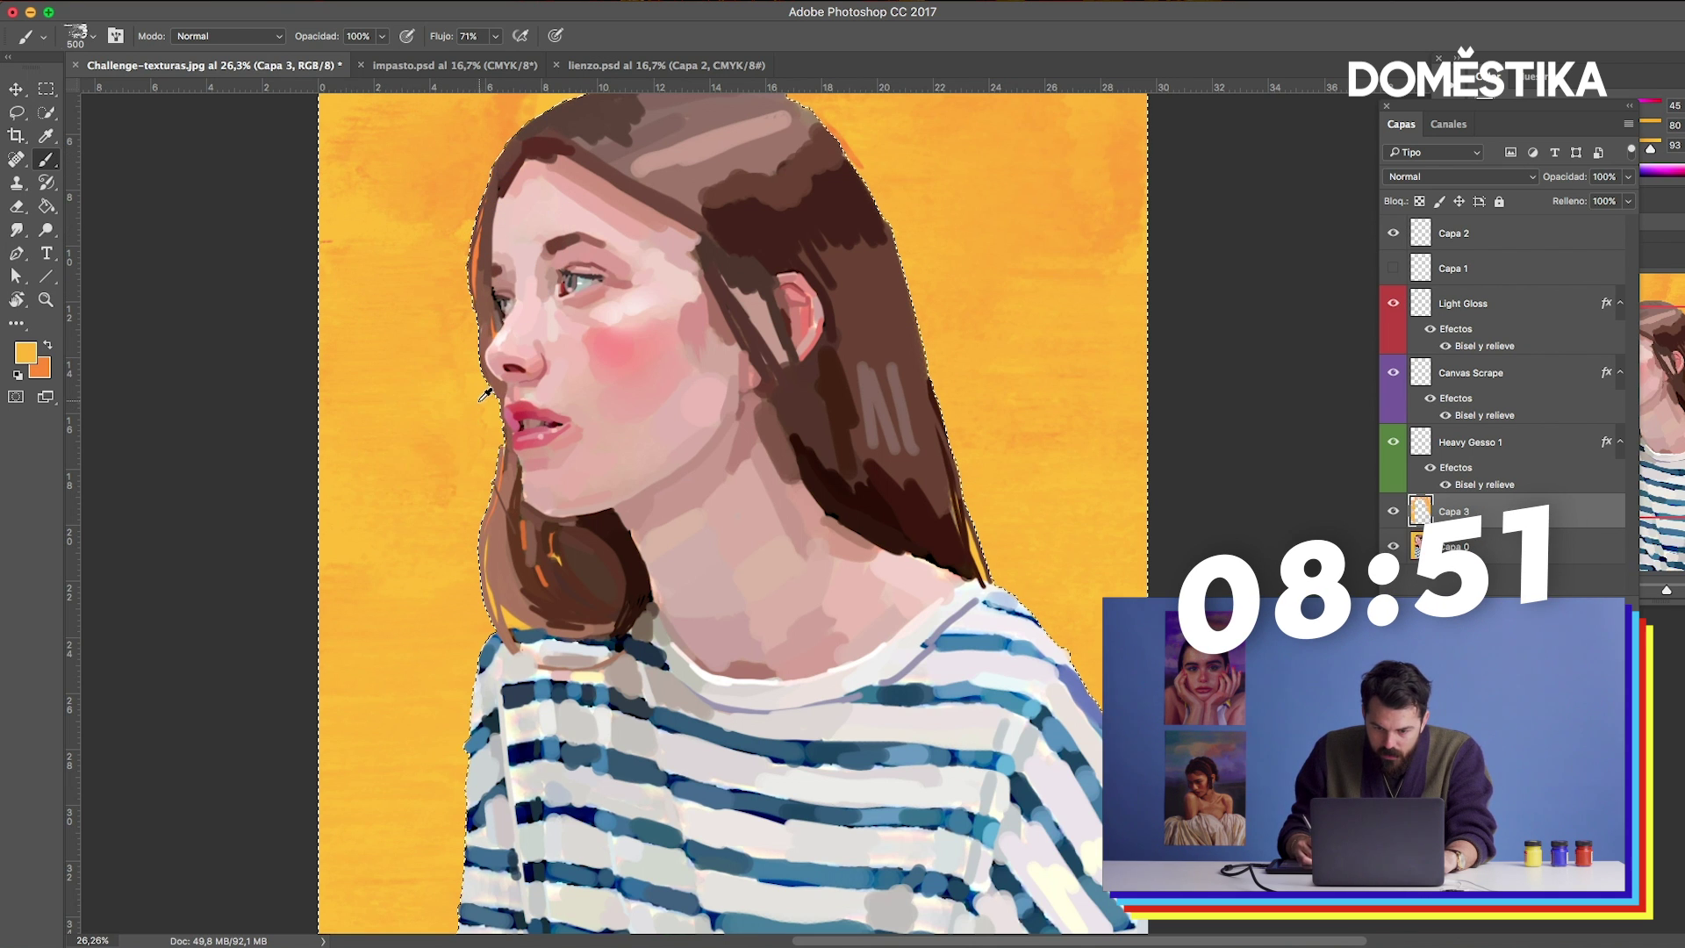
pyautogui.scroll(3, 1049, 338)
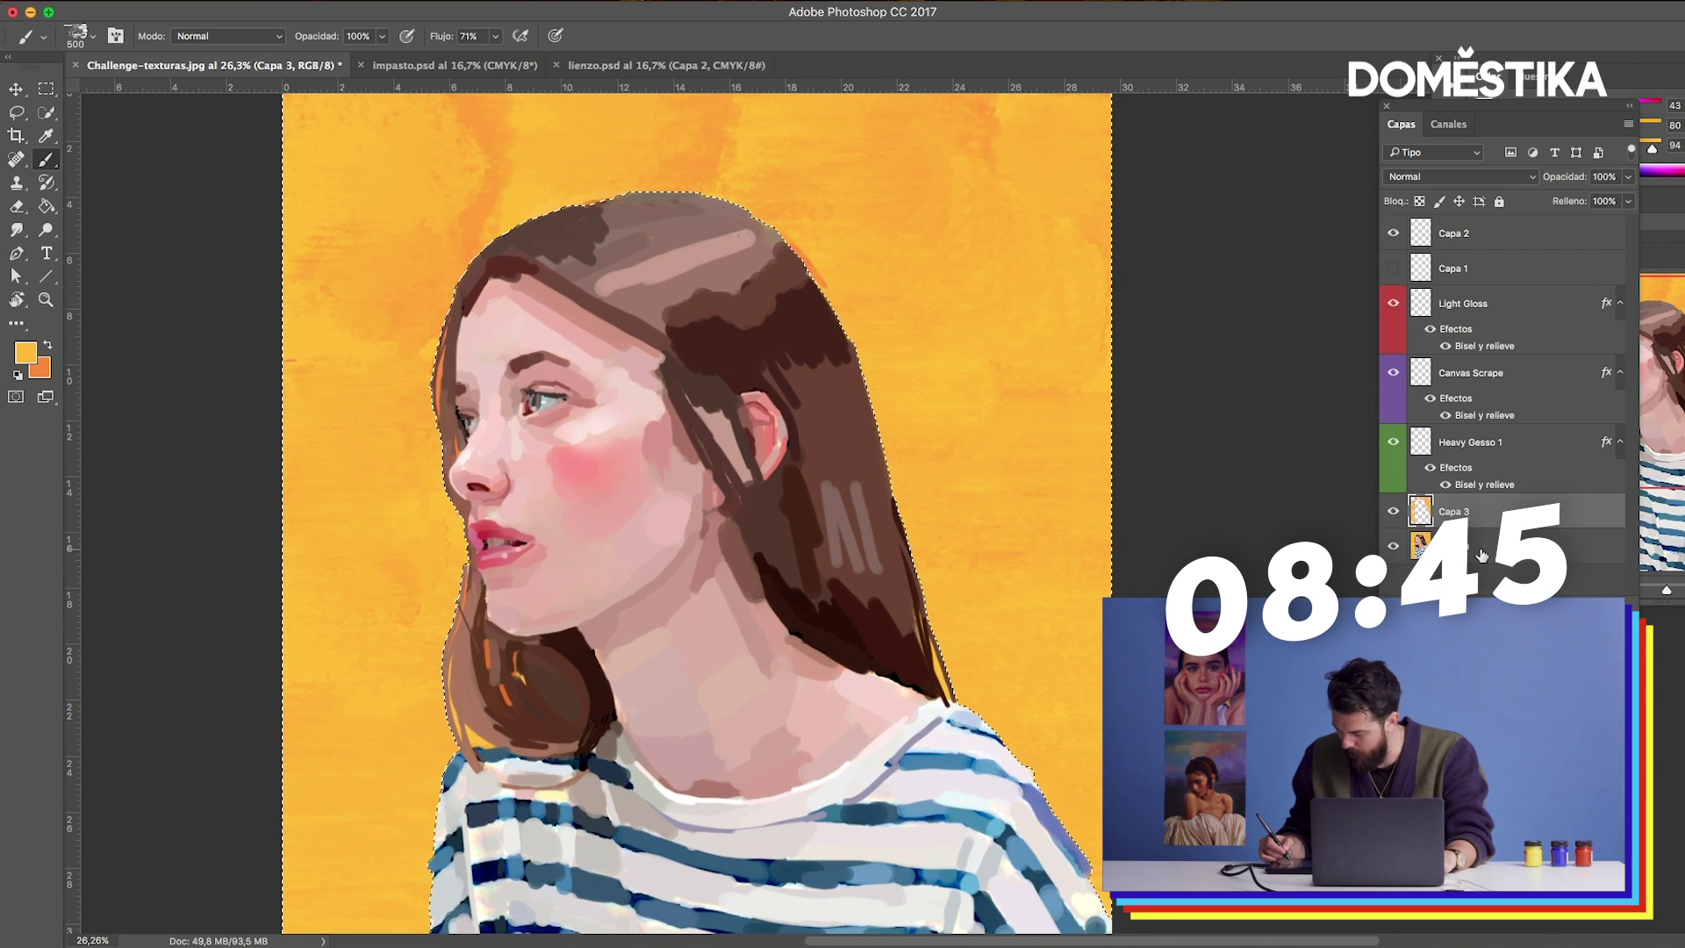
# Add a new empty layer (Capa 4), clear the selection and choose the Mixer Brush.
pyautogui.hotkey('ctrl', 'shift', 'alt', 'n')
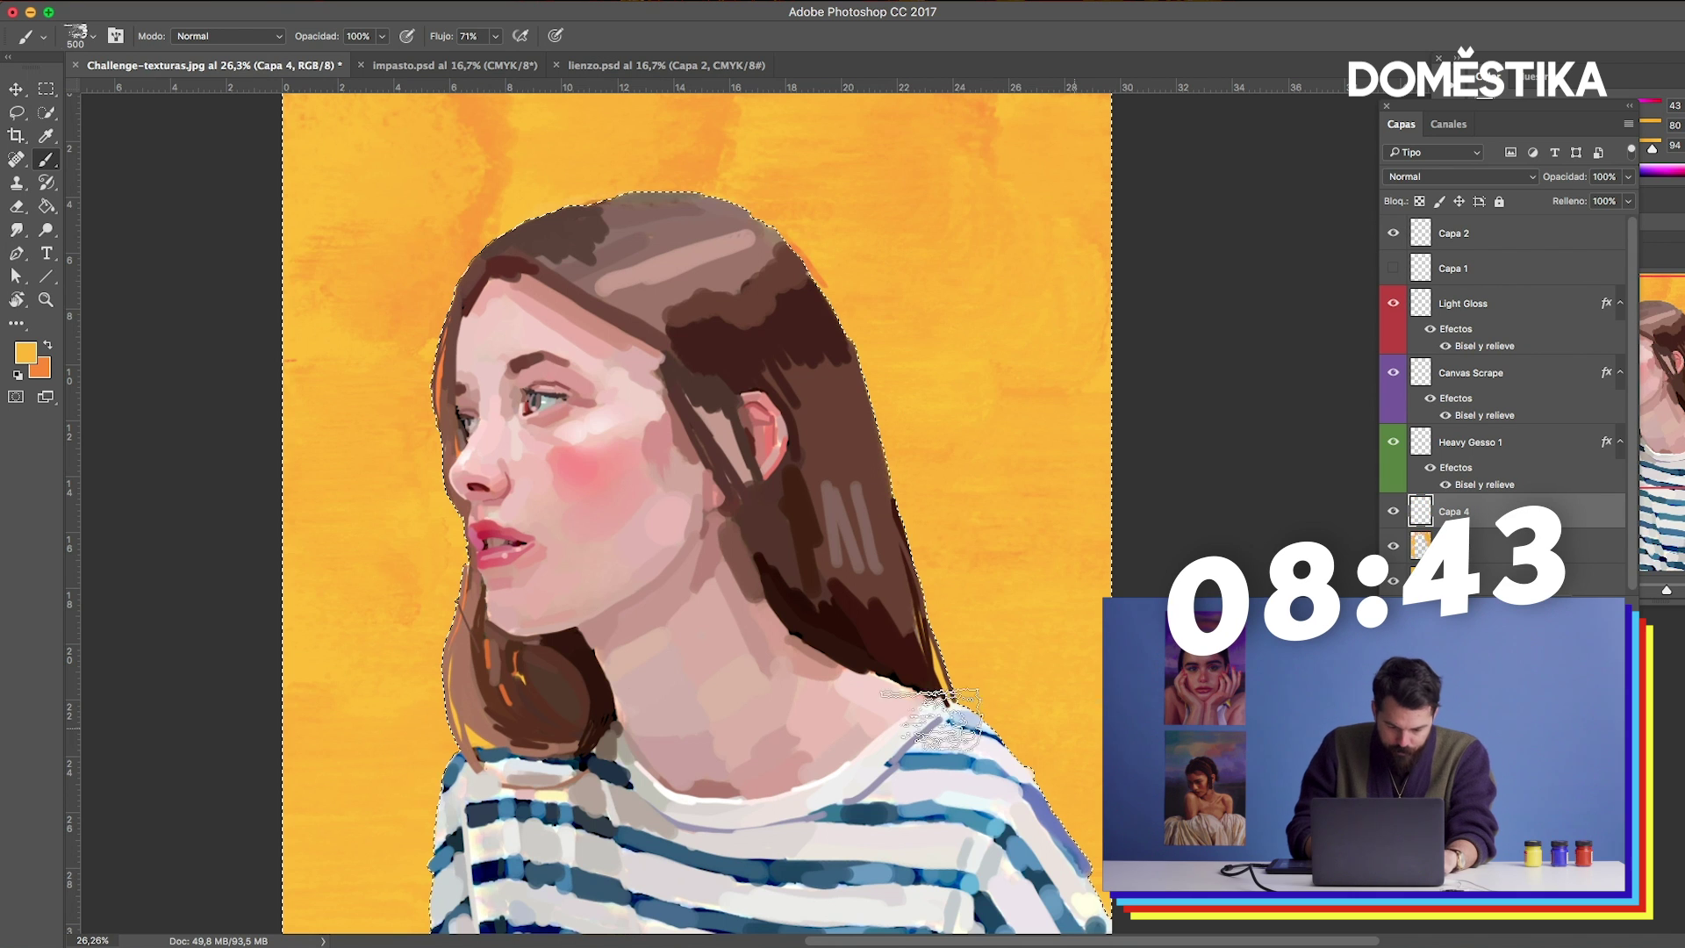
pyautogui.hotkey('ctrl', 'd')
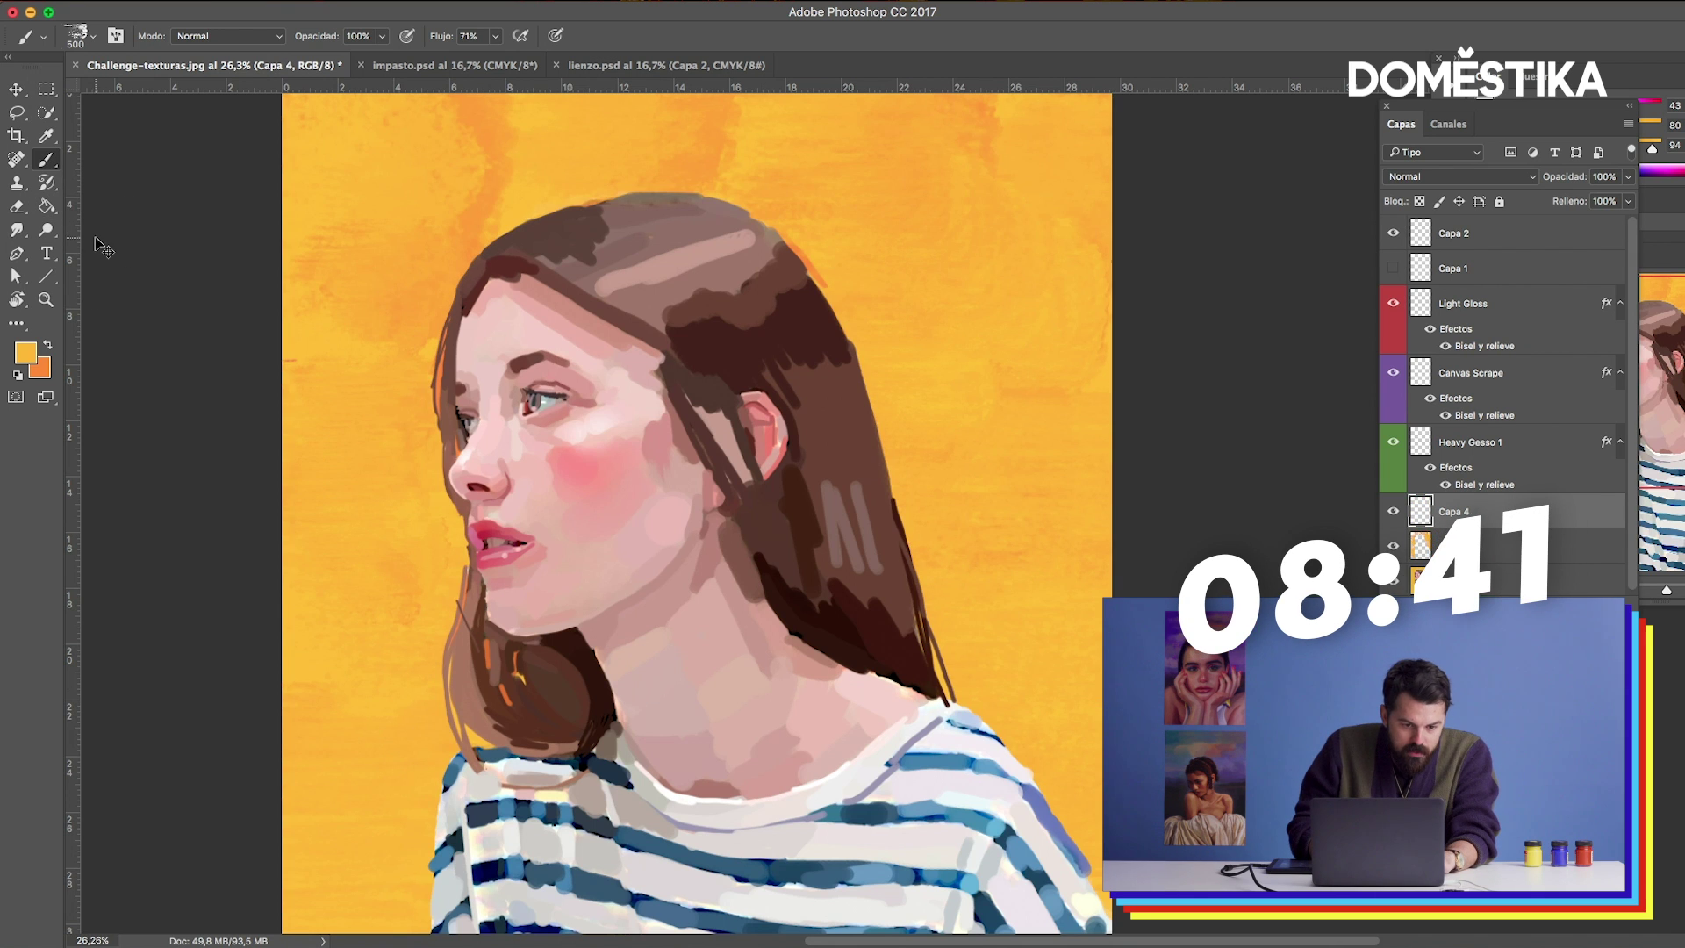
pyautogui.click(46, 182)
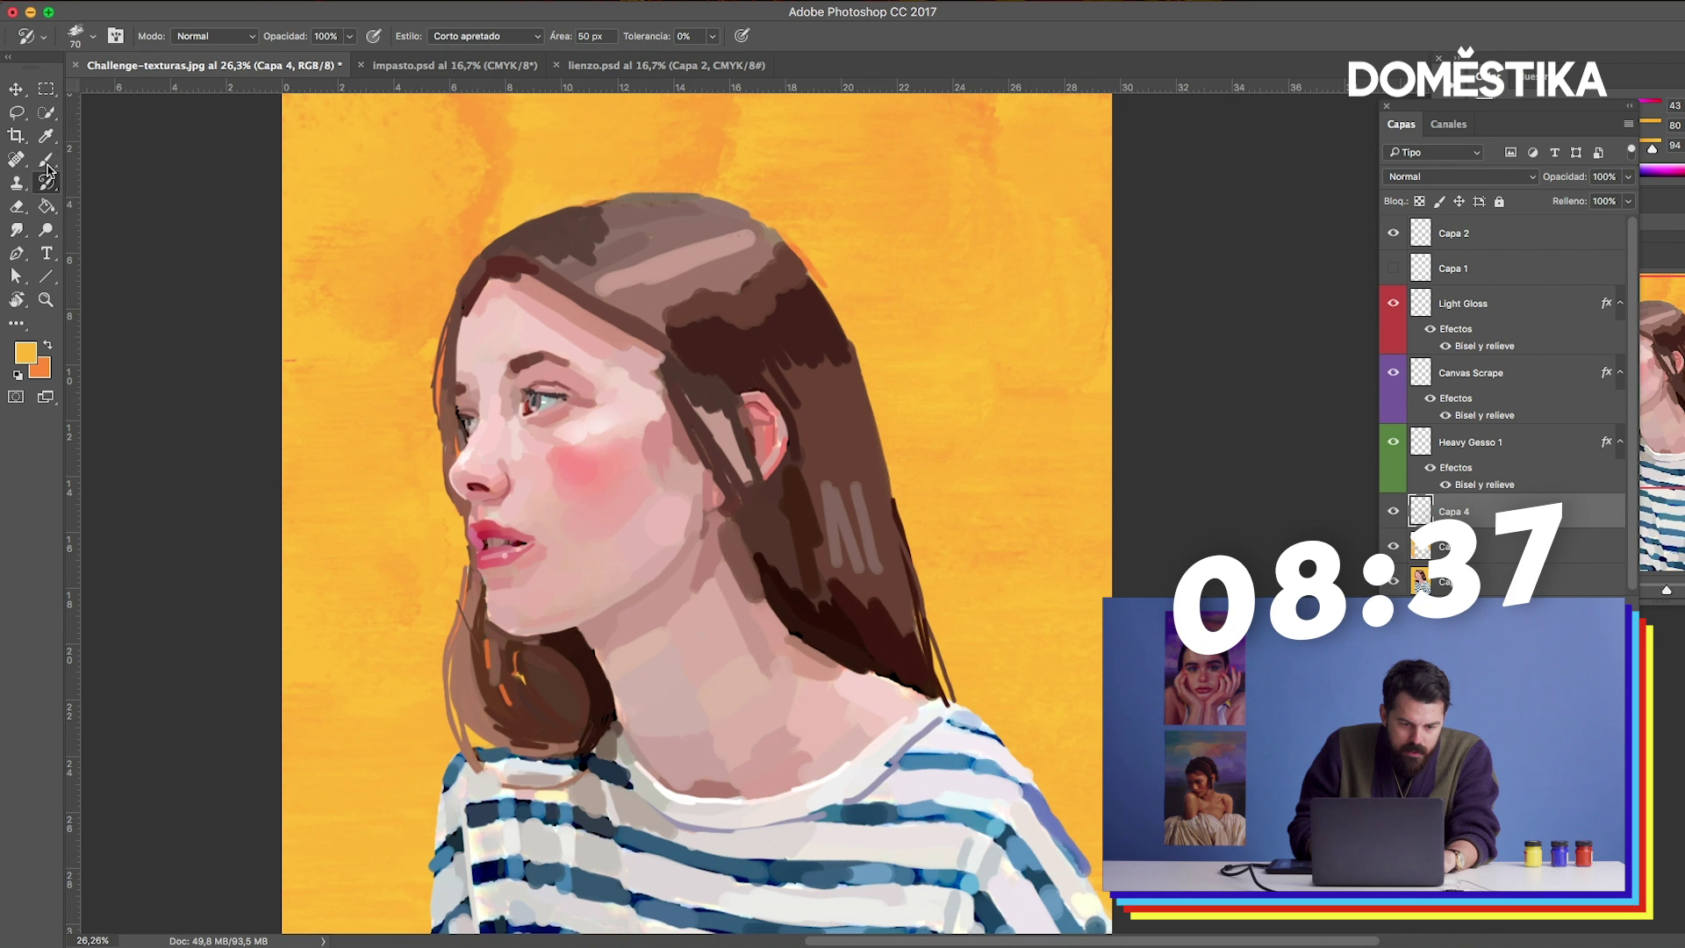
pyautogui.click(47, 159)
pyautogui.click(131, 213)
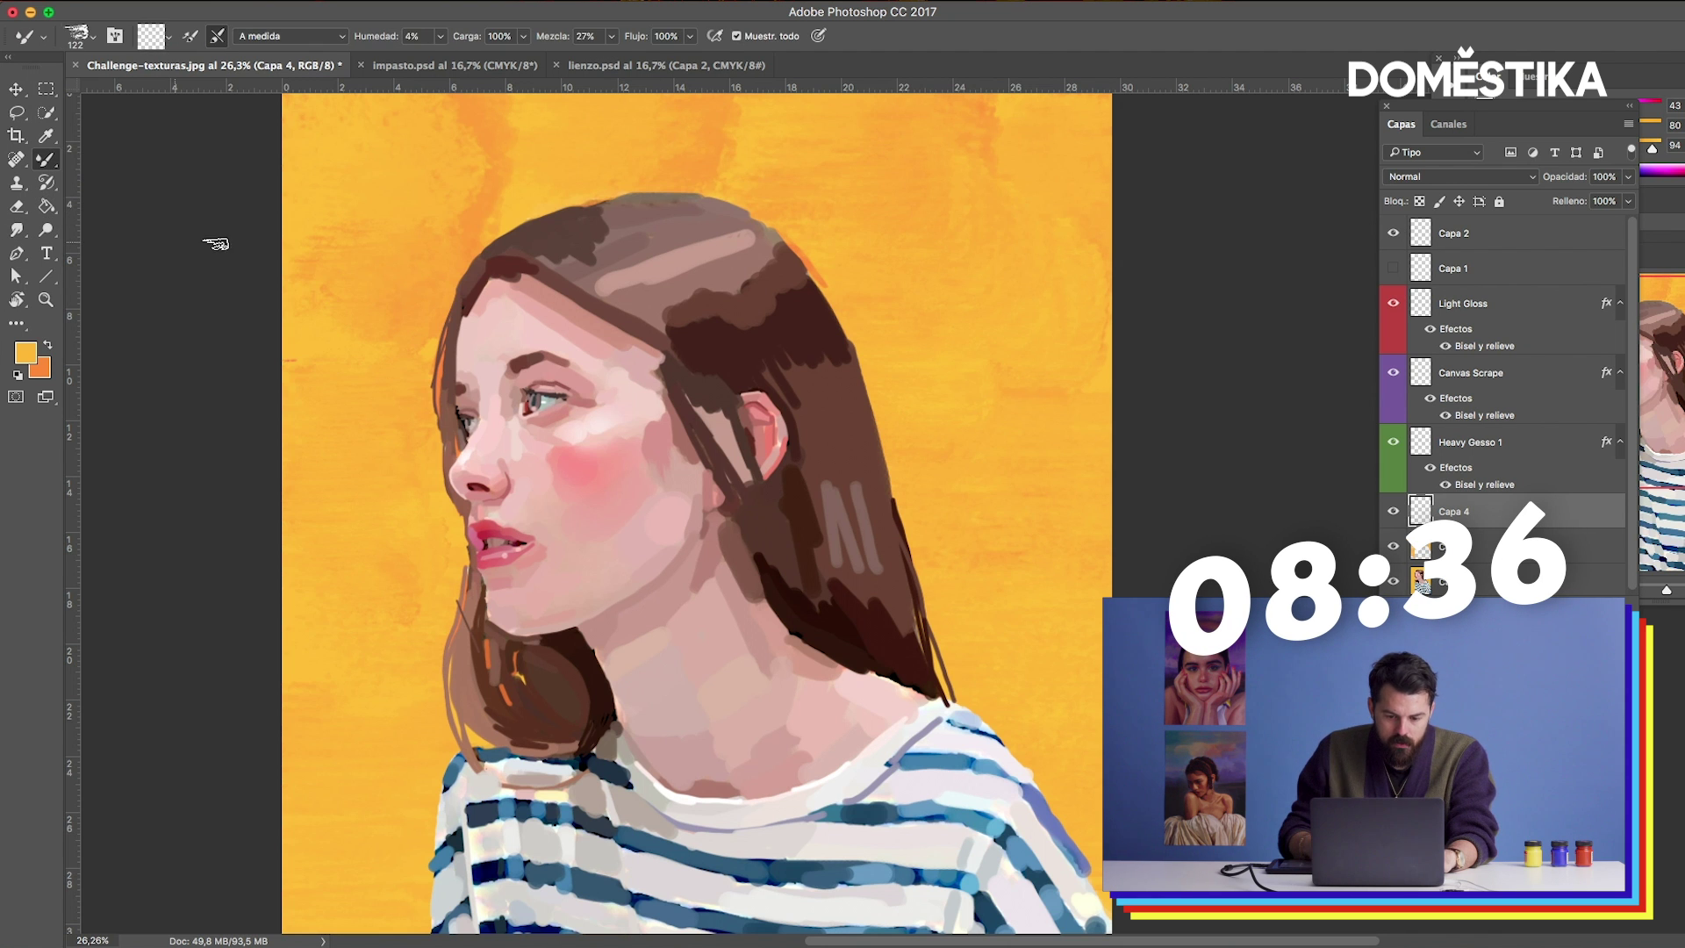
# Zoom onto the neck and blend light bristle streaks across it with a 100 px Mixer Brush.
pyautogui.click(46, 299)
pyautogui.moveTo(687, 617)
pyautogui.mouseDown()
pyautogui.moveTo(685, 321)
pyautogui.moveTo(552, 128)
pyautogui.mouseUp()
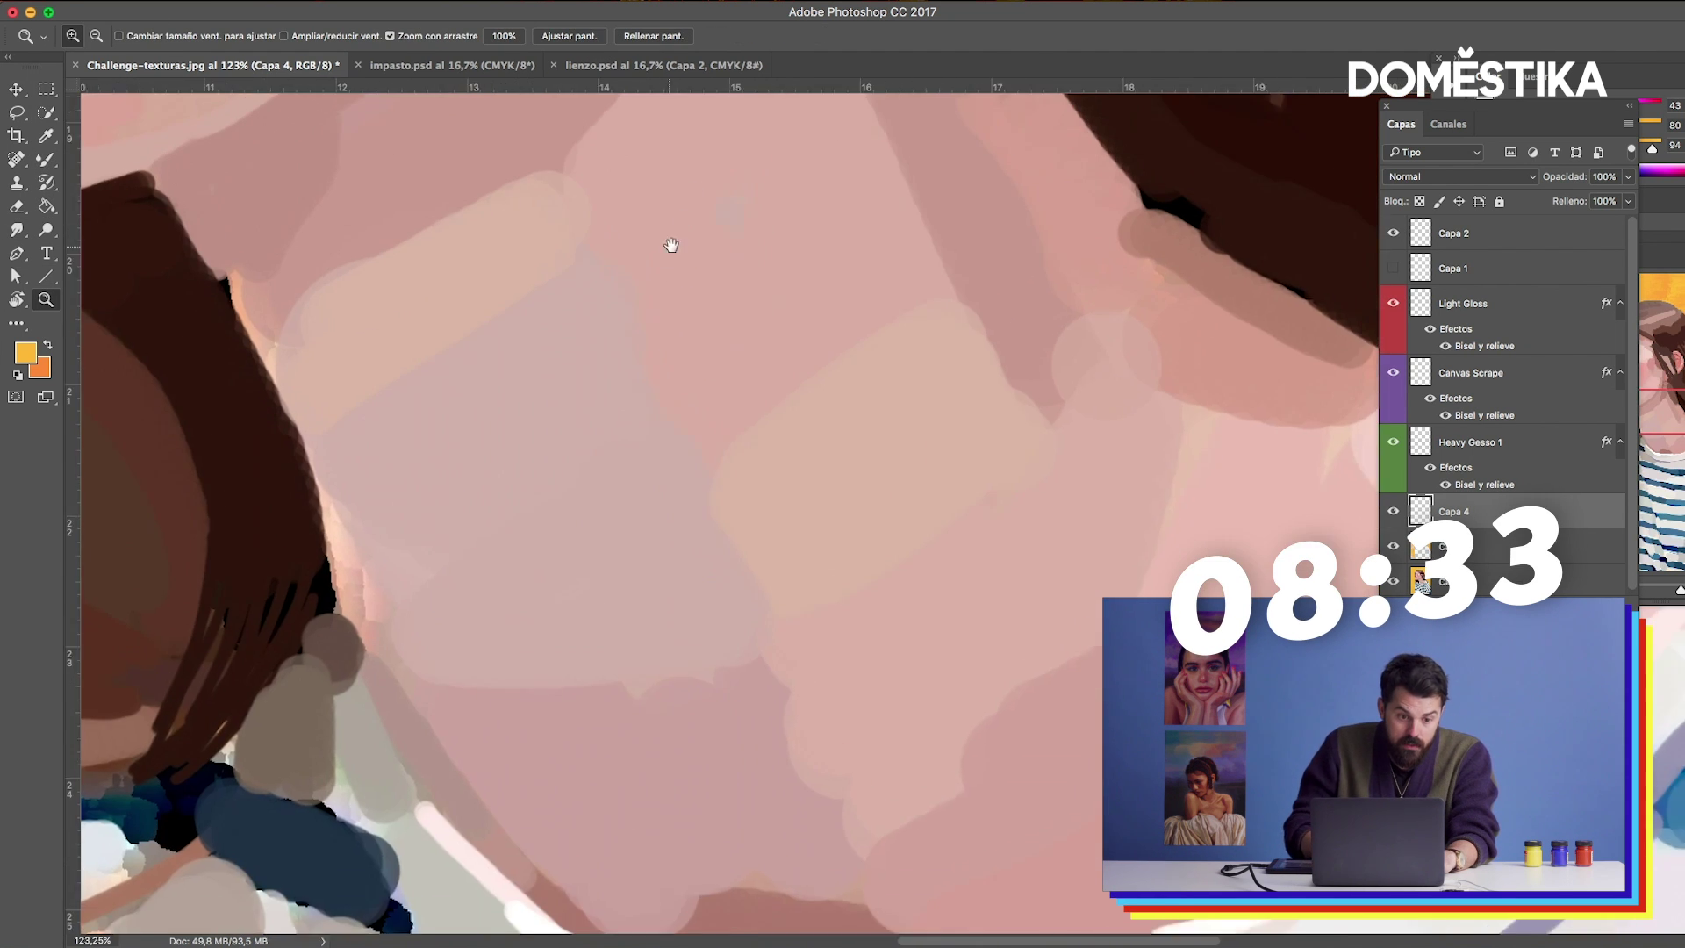
pyautogui.click(47, 161)
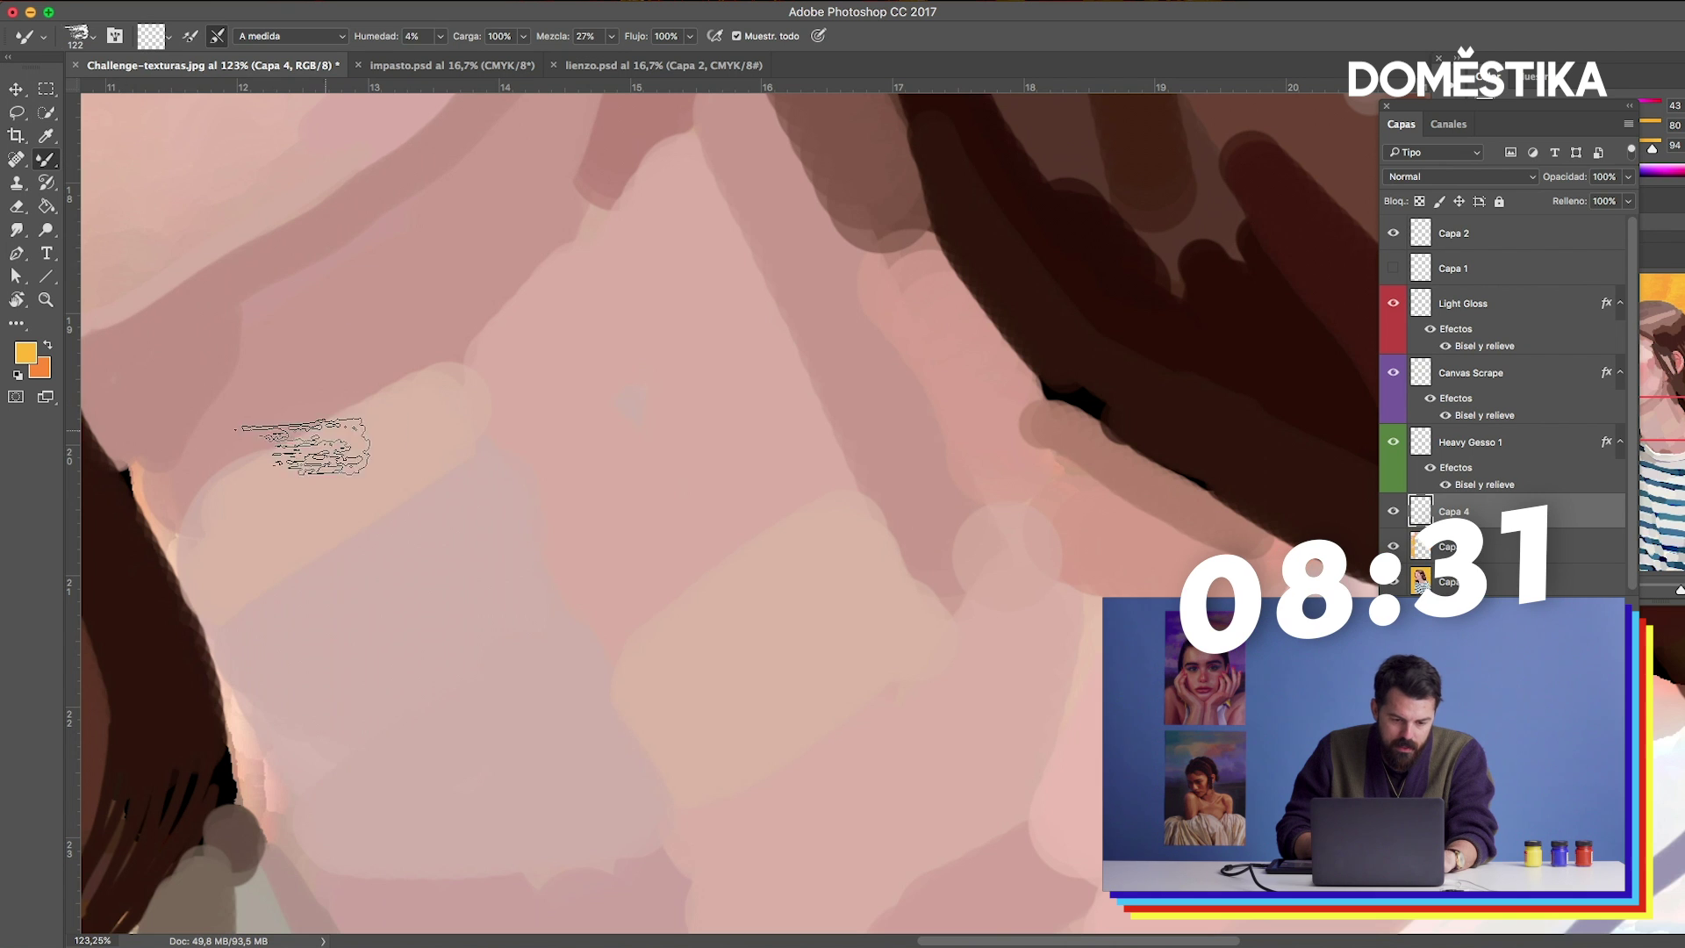
pyautogui.press('[')
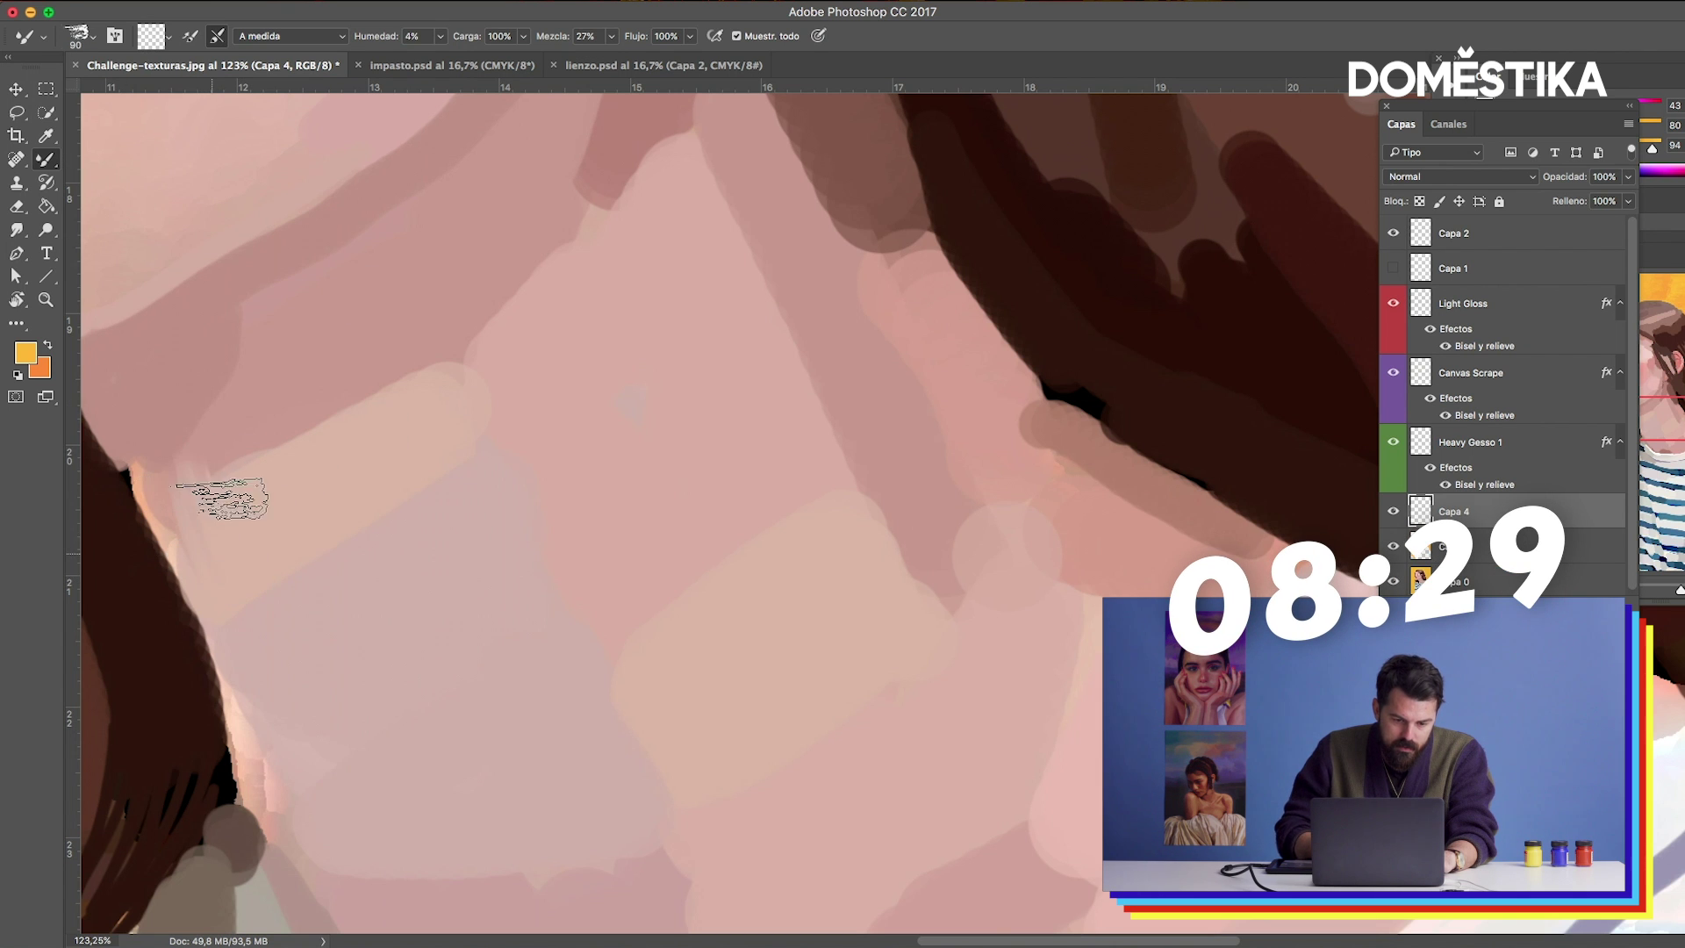
pyautogui.moveTo(260, 511); pyautogui.dragTo(316, 522)
pyautogui.moveTo(332, 433); pyautogui.dragTo(406, 464)
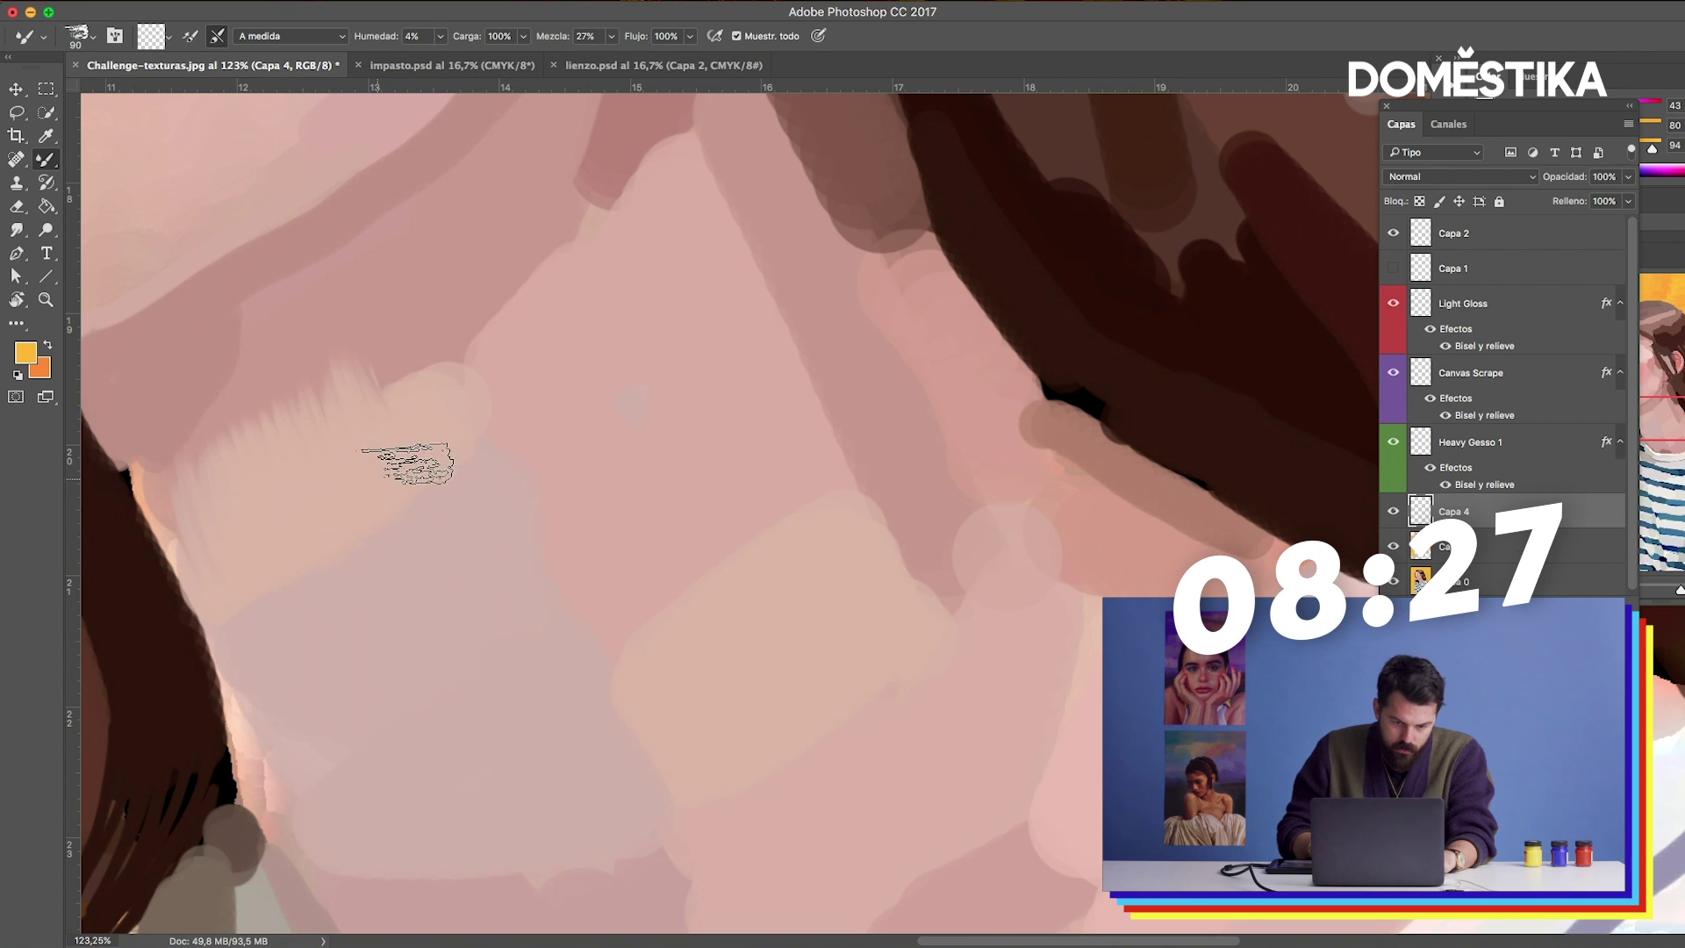
# Blend another light bristle stroke into the skin, then pan around to review the portrait.
pyautogui.moveTo(452, 388); pyautogui.dragTo(696, 231)
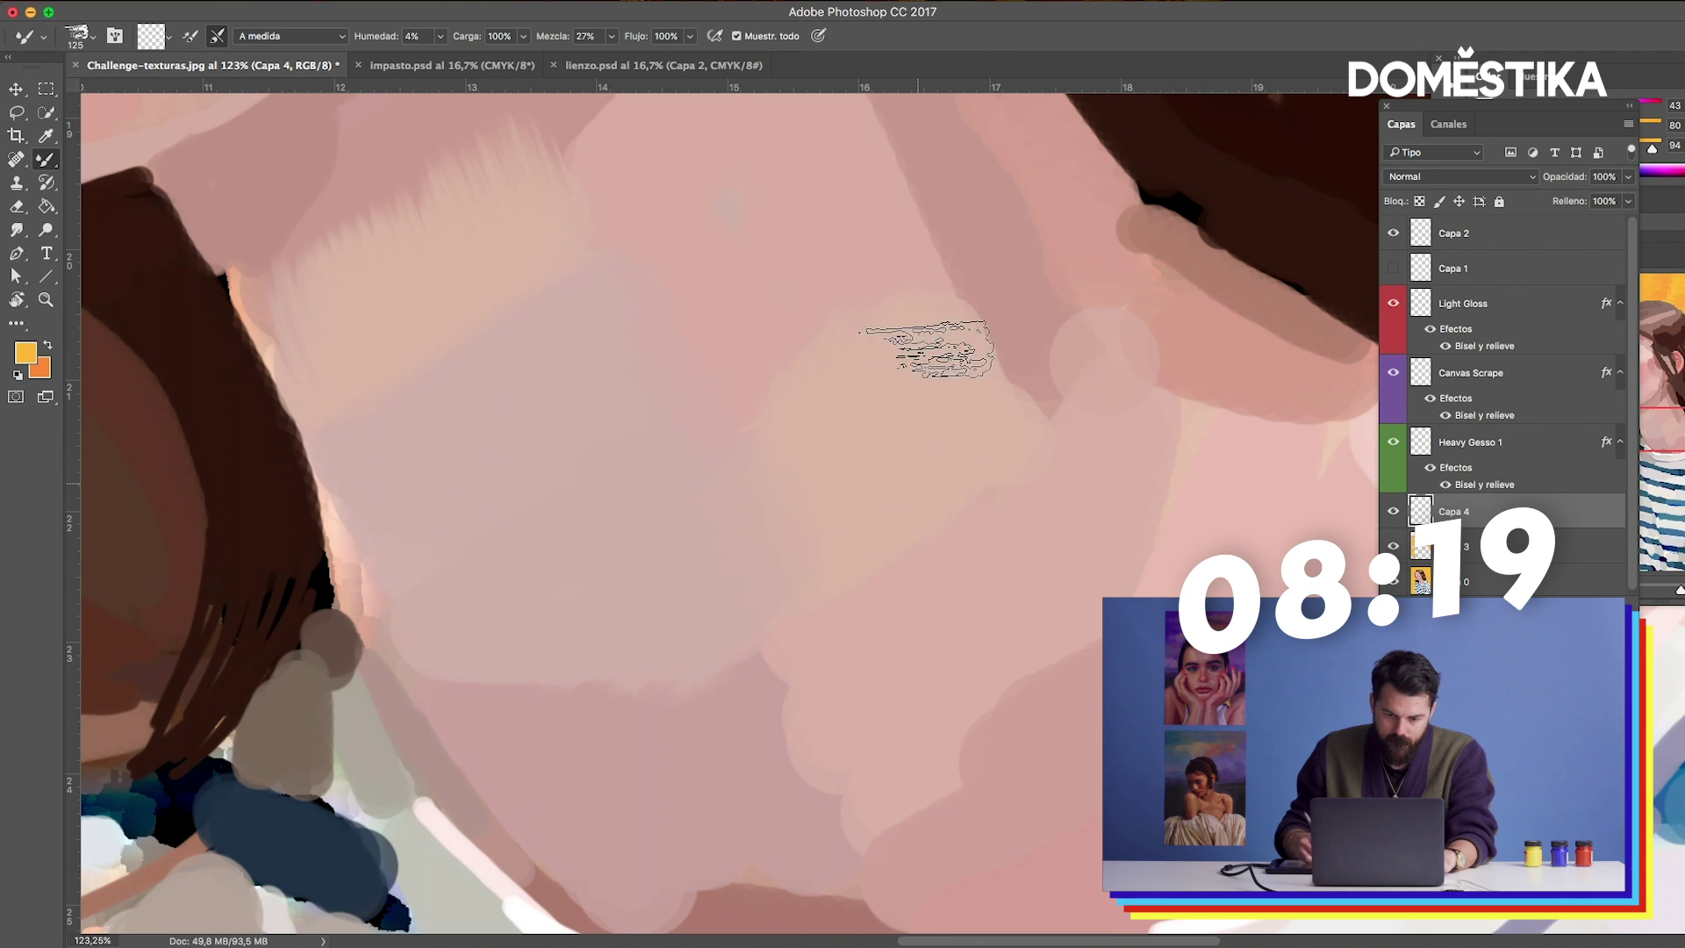
pyautogui.scroll(3, 989, 433)
pyautogui.scroll(2, 790, 430)
pyautogui.moveTo(676, 420); pyautogui.dragTo(822, 381)
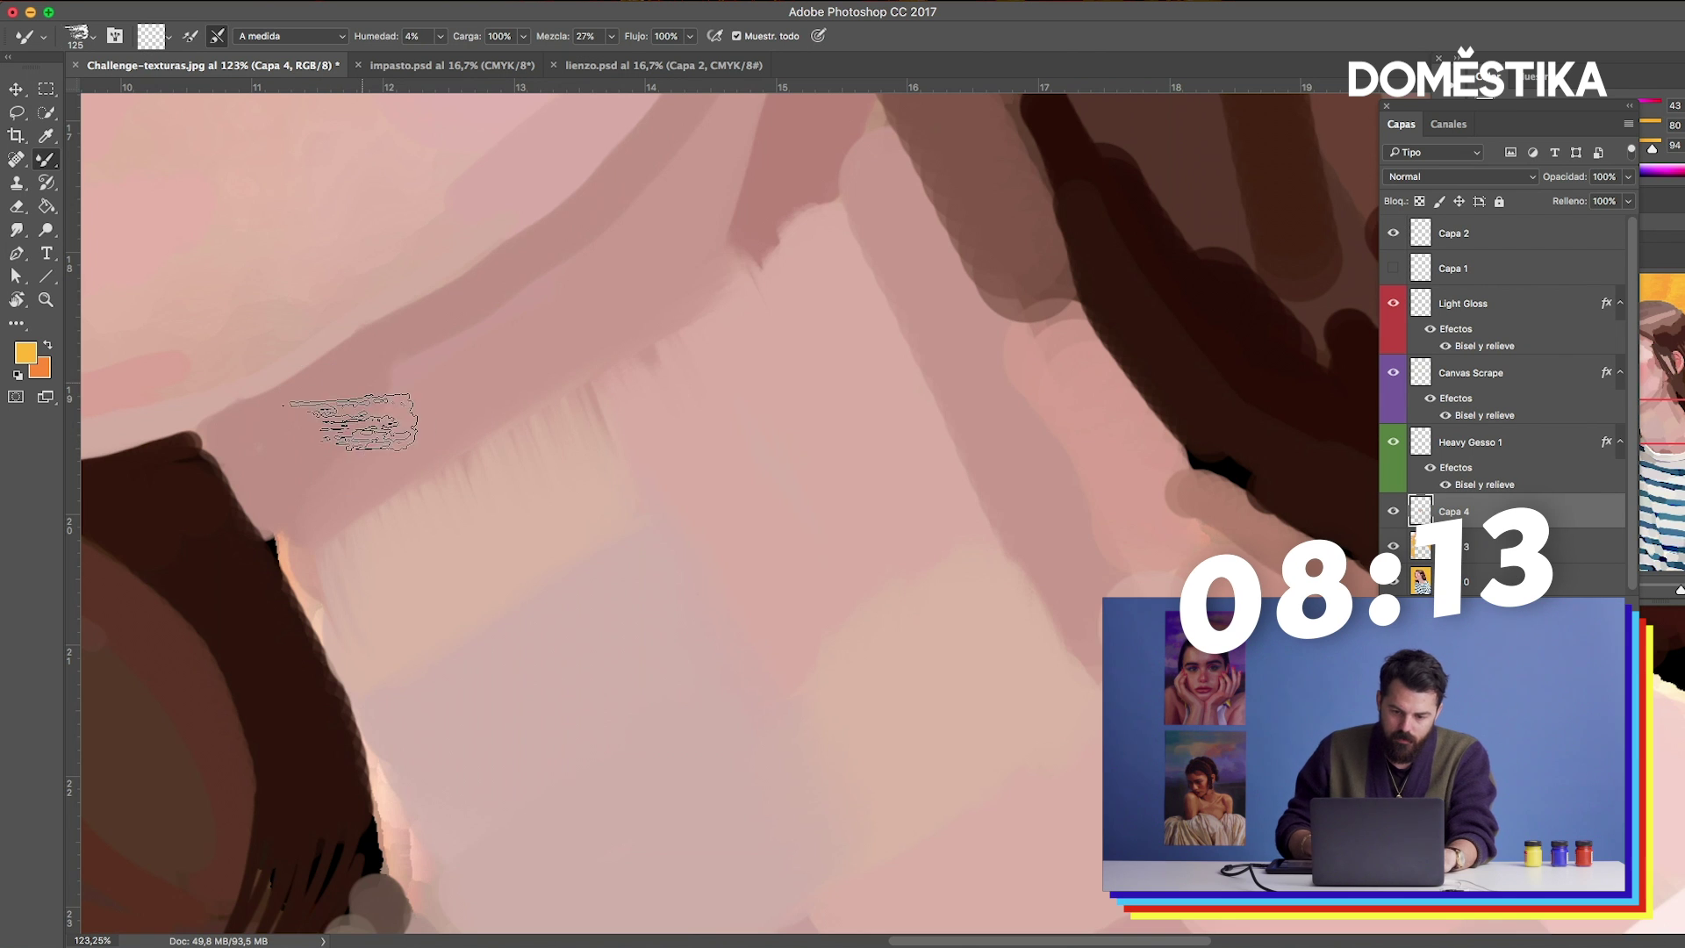
pyautogui.scroll(5, 518, 303)
pyautogui.hscroll(4, 517, 303)
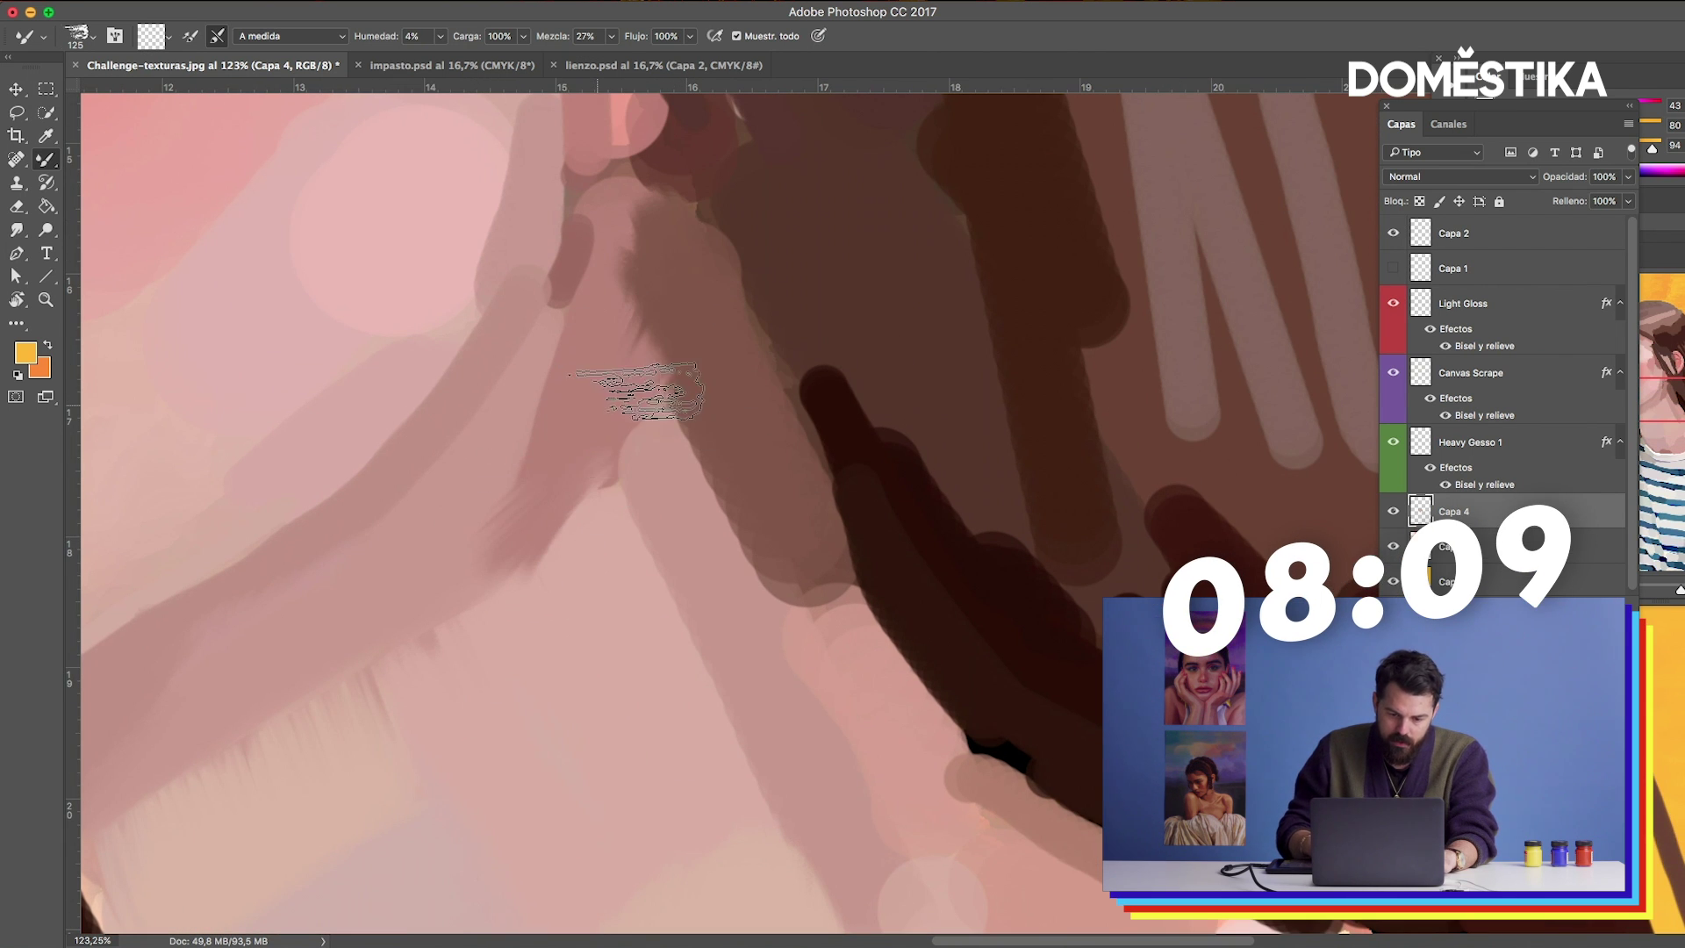
pyautogui.scroll(-5, 719, 574)
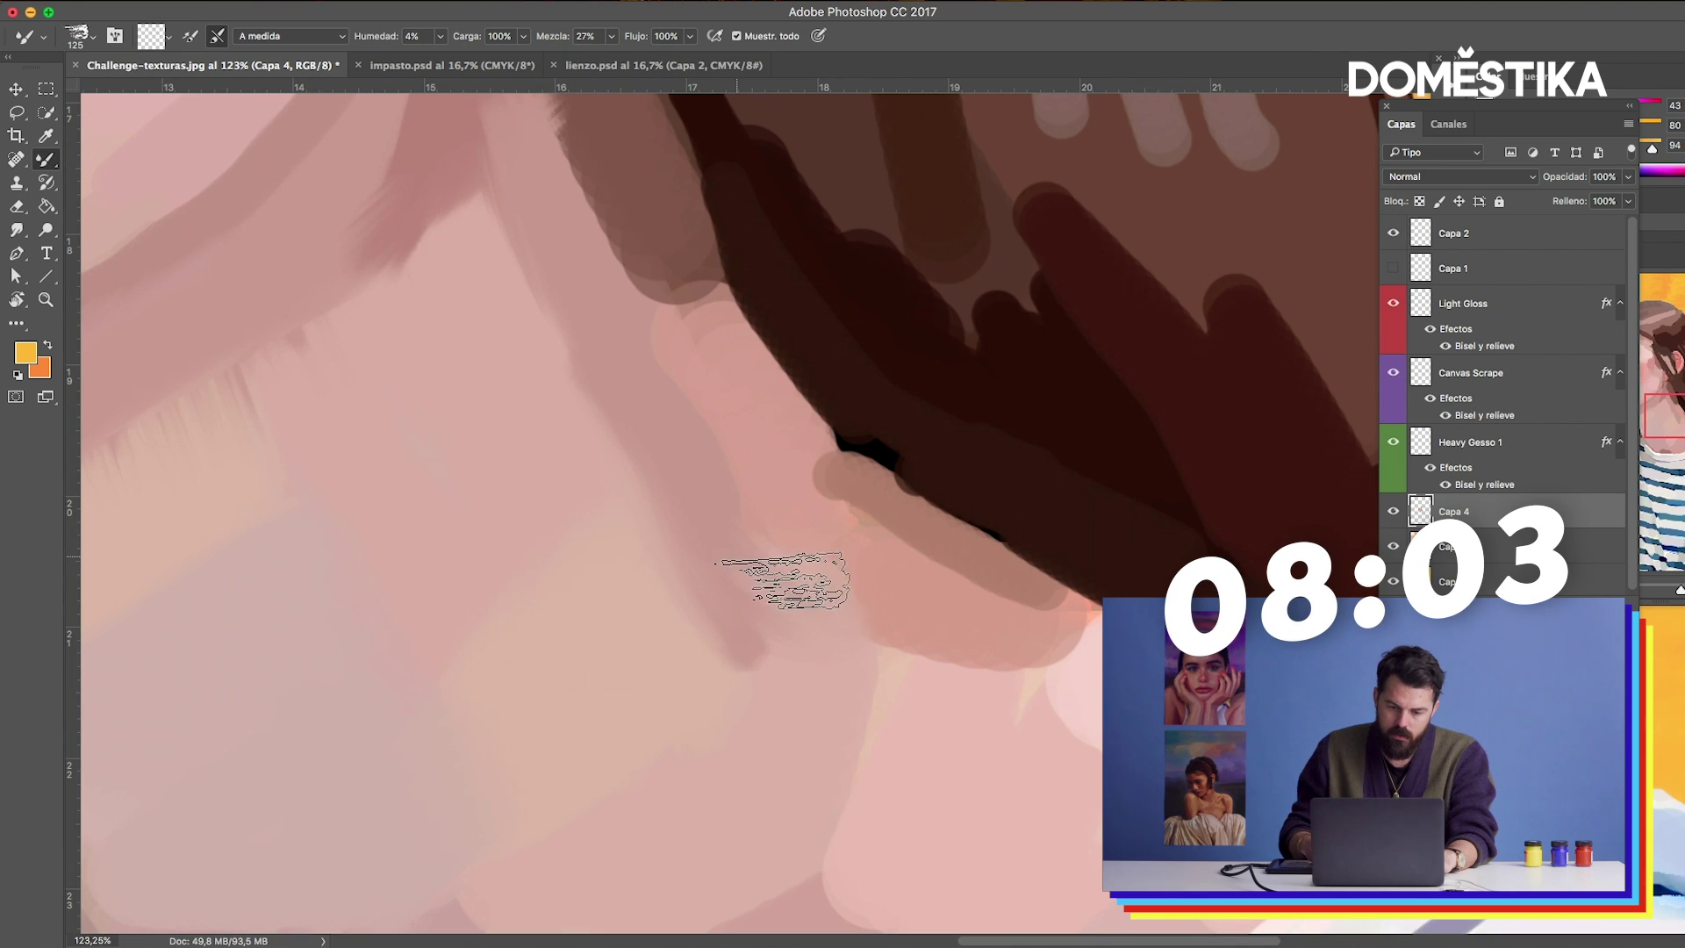
pyautogui.scroll(-5, 790, 368)
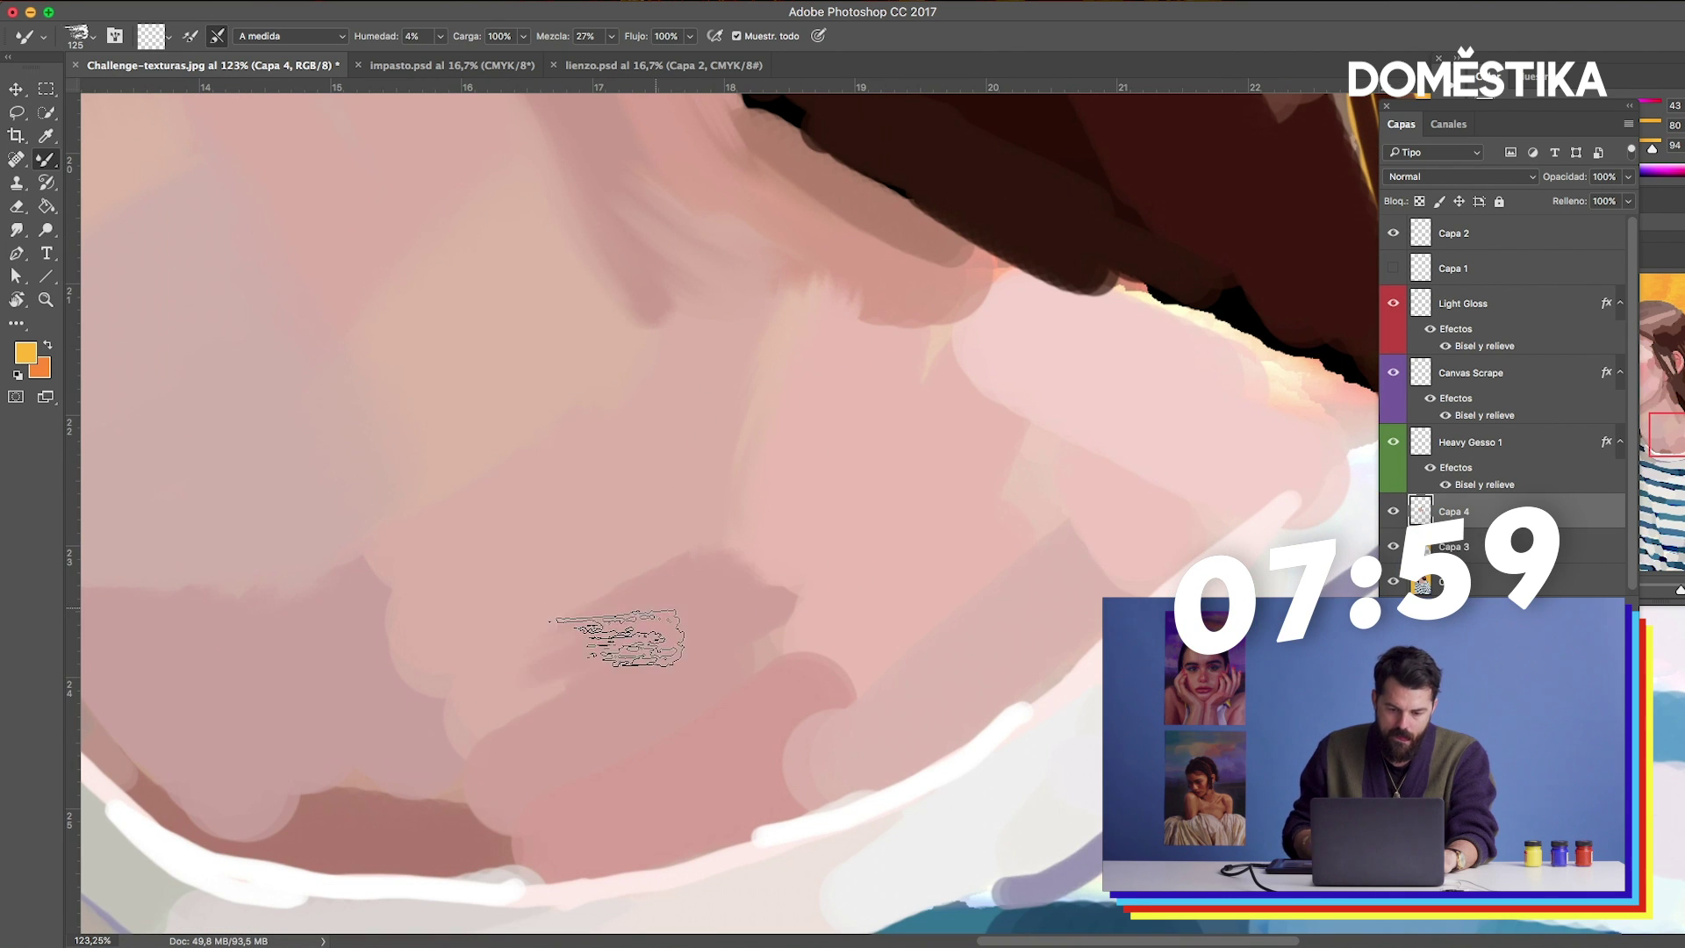
pyautogui.press('z')
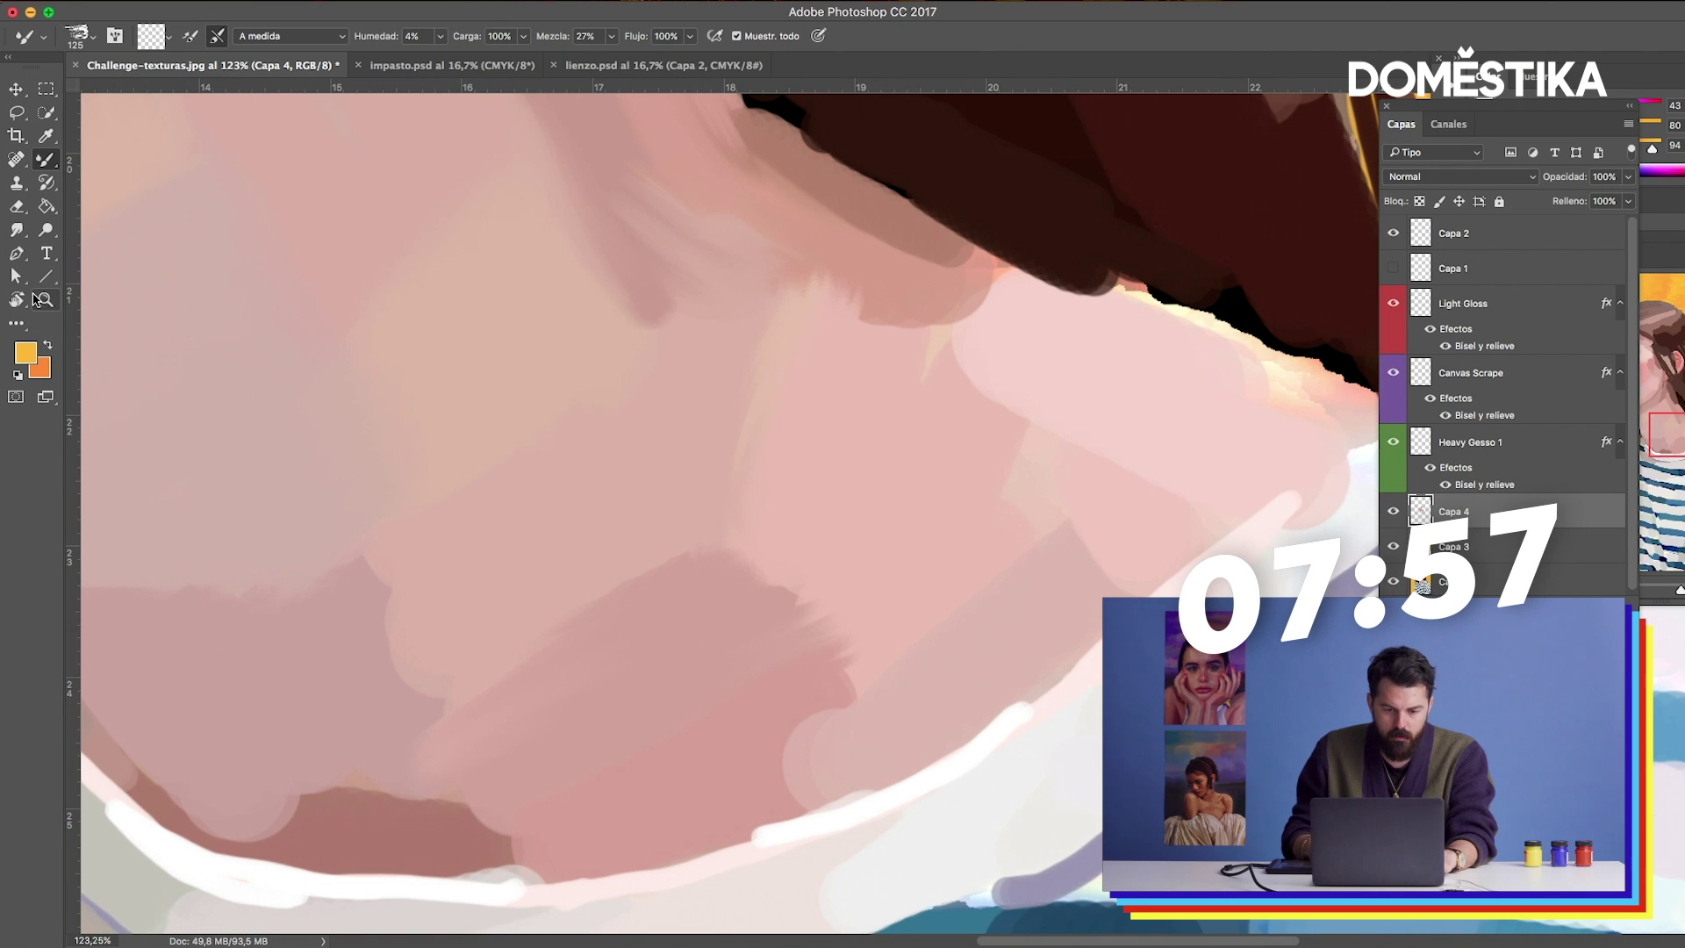
pyautogui.scroll(-10, 921, 537)
# Zoom back to about 62% and pan across the lips and chin toward the eye.
pyautogui.scroll(3, 921, 537)
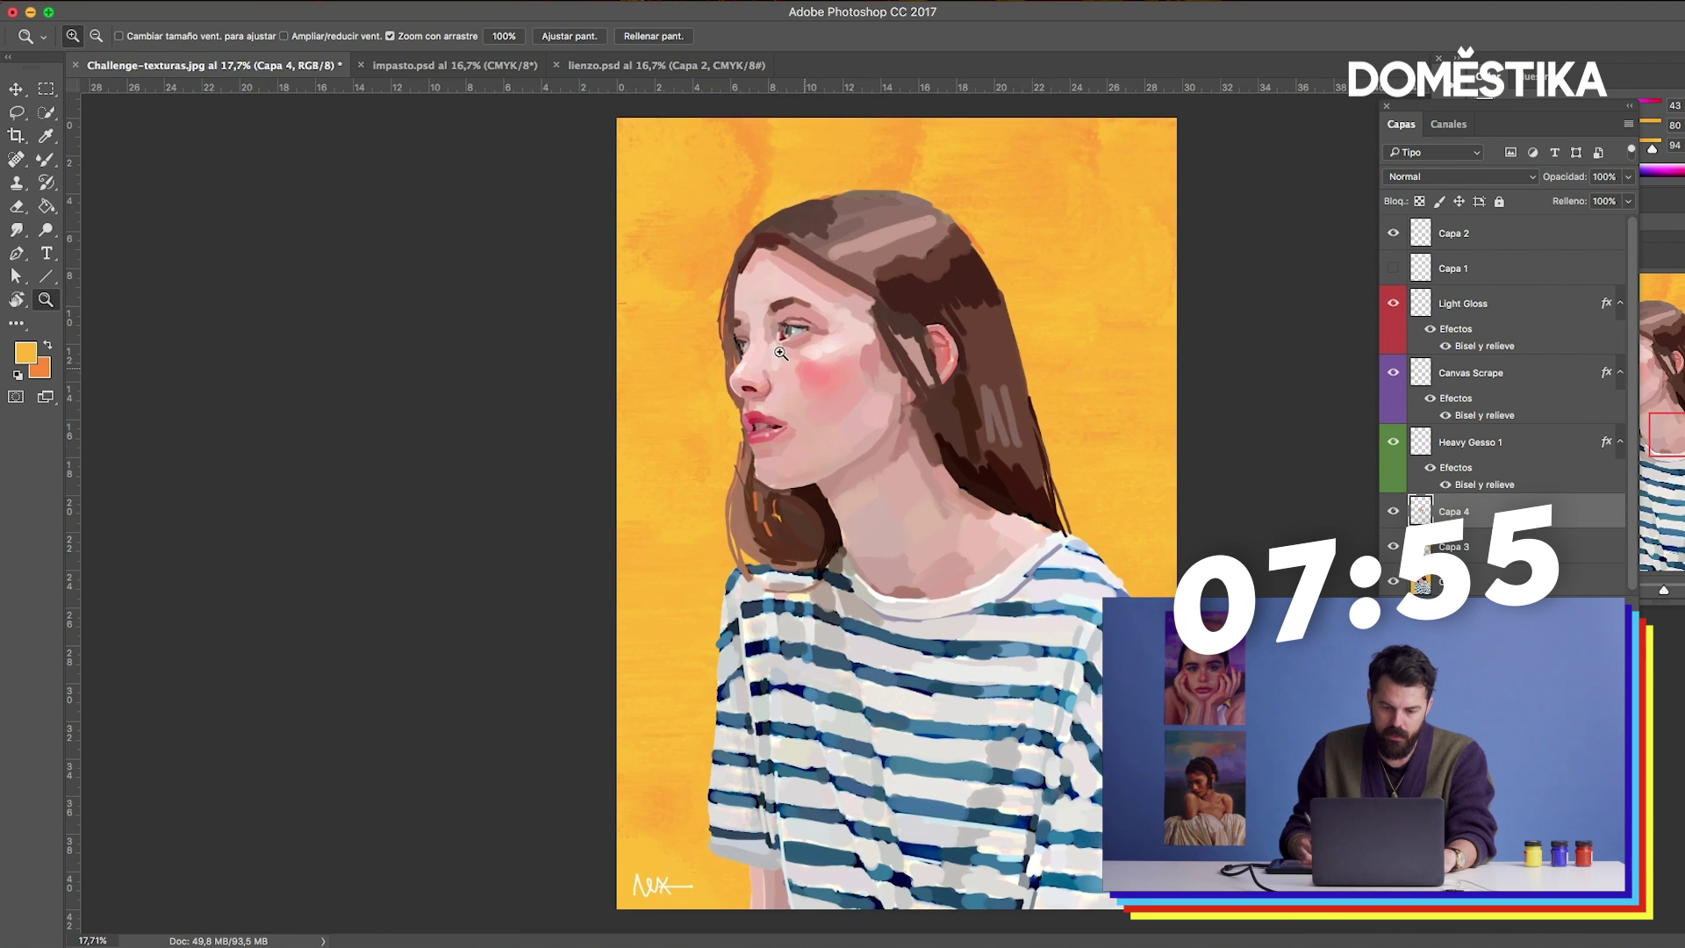
pyautogui.scroll(3, 921, 537)
pyautogui.scroll(2, 922, 537)
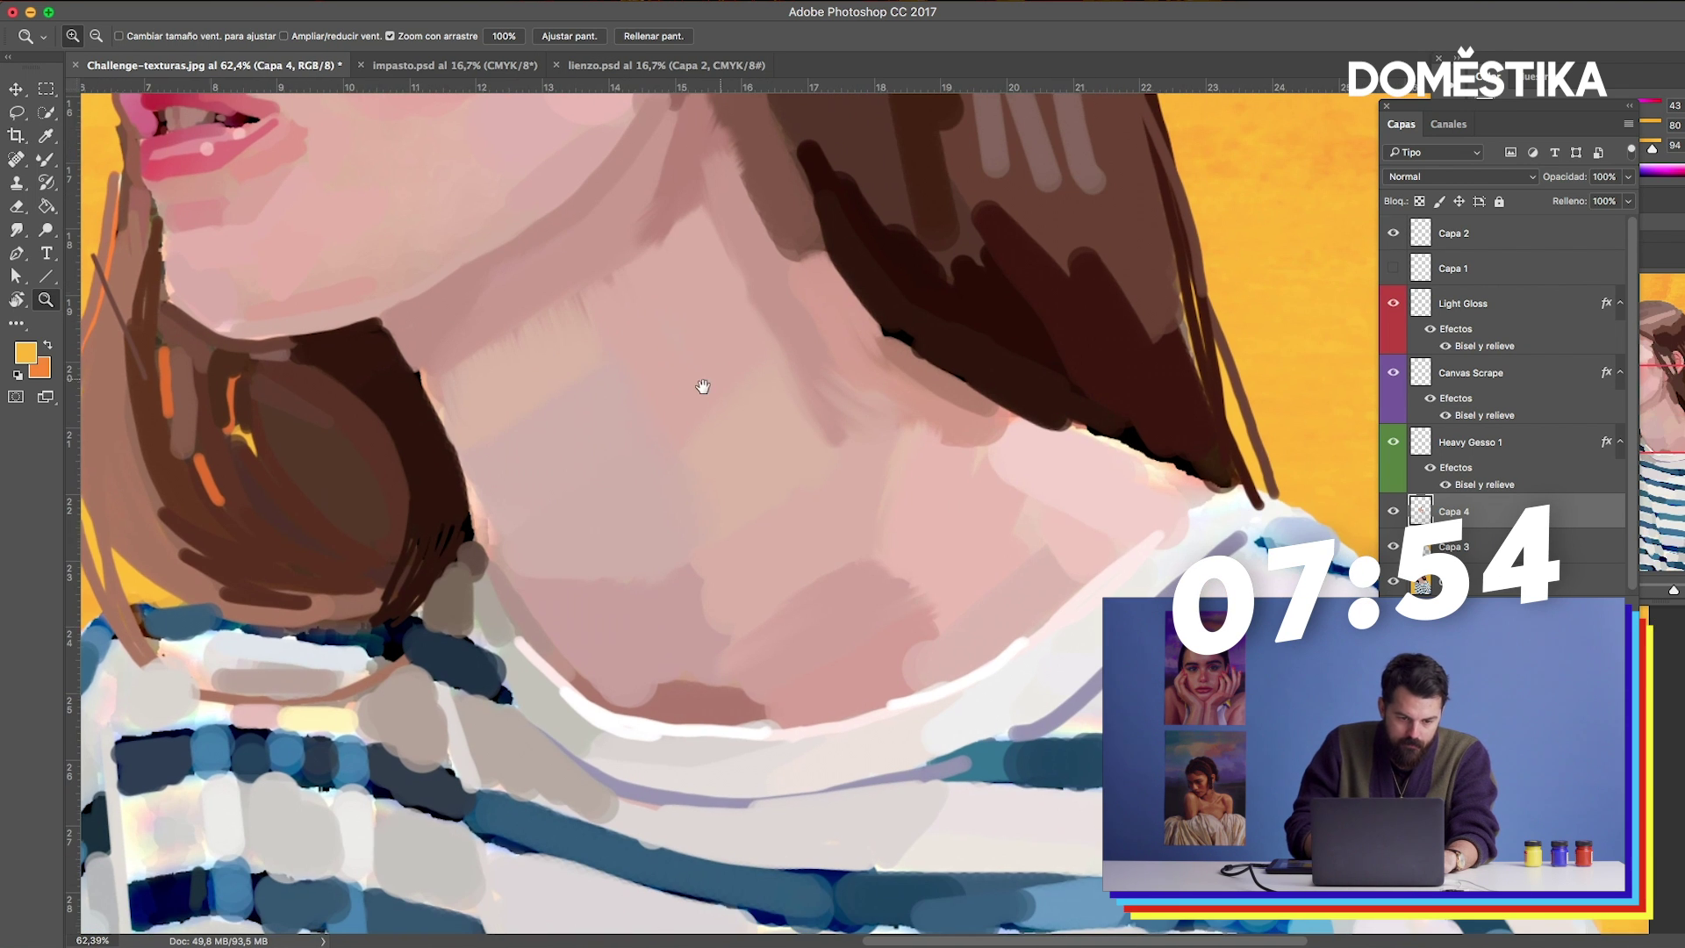
pyautogui.click(50, 167)
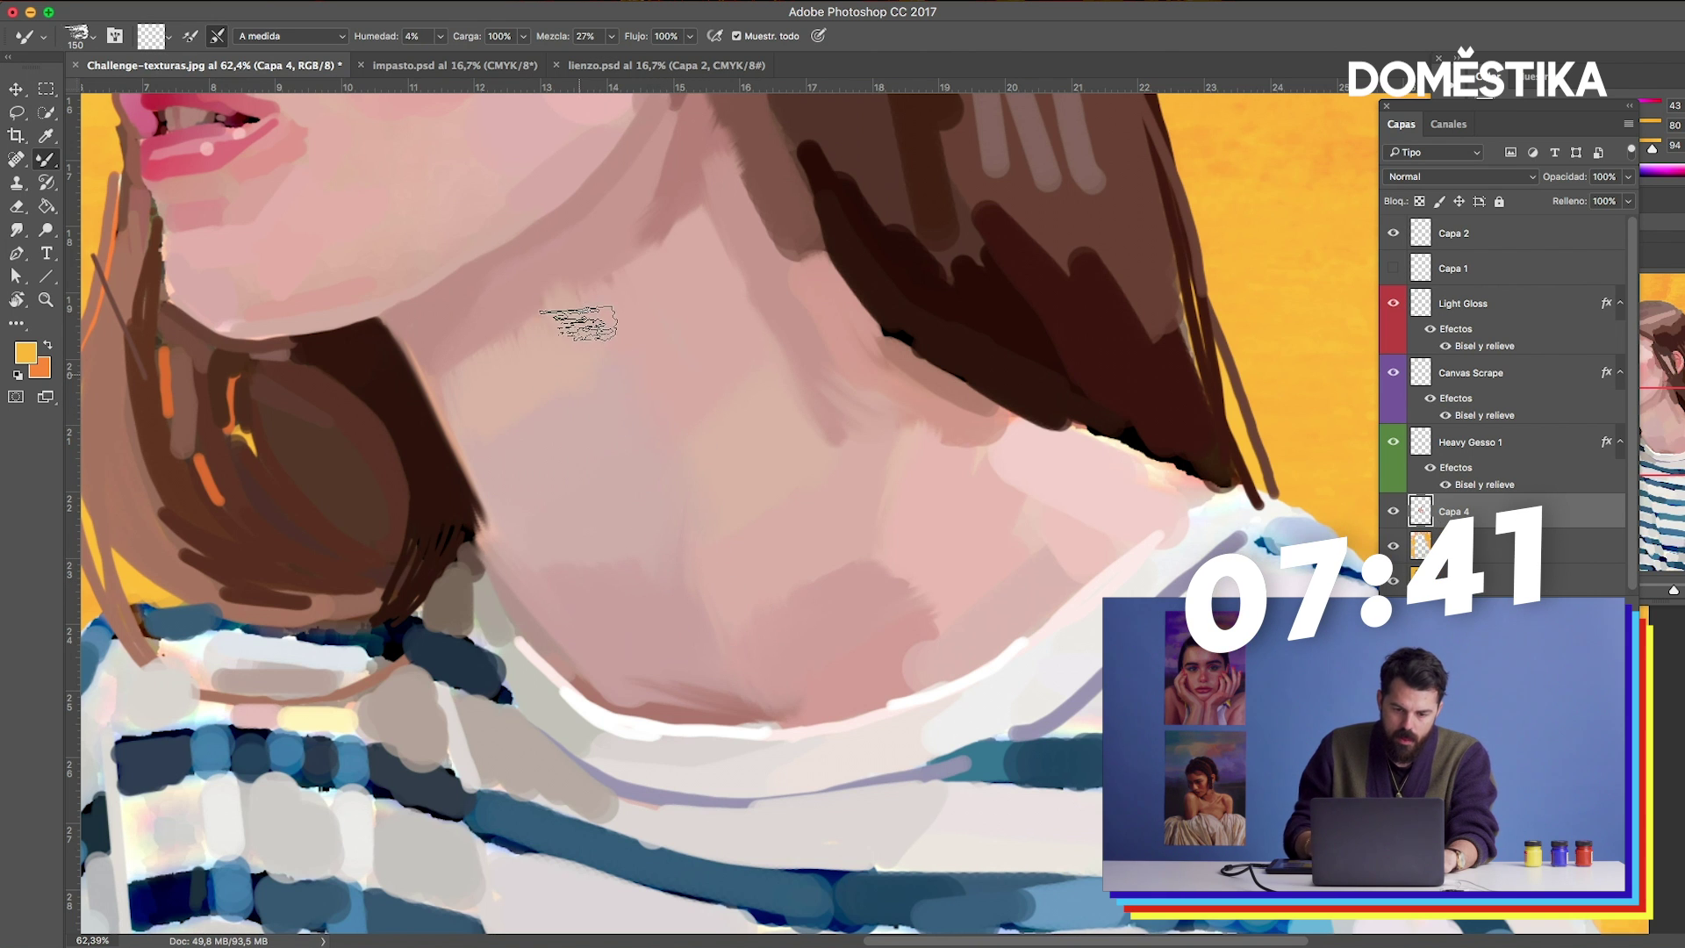
pyautogui.hscroll(5, 579, 254)
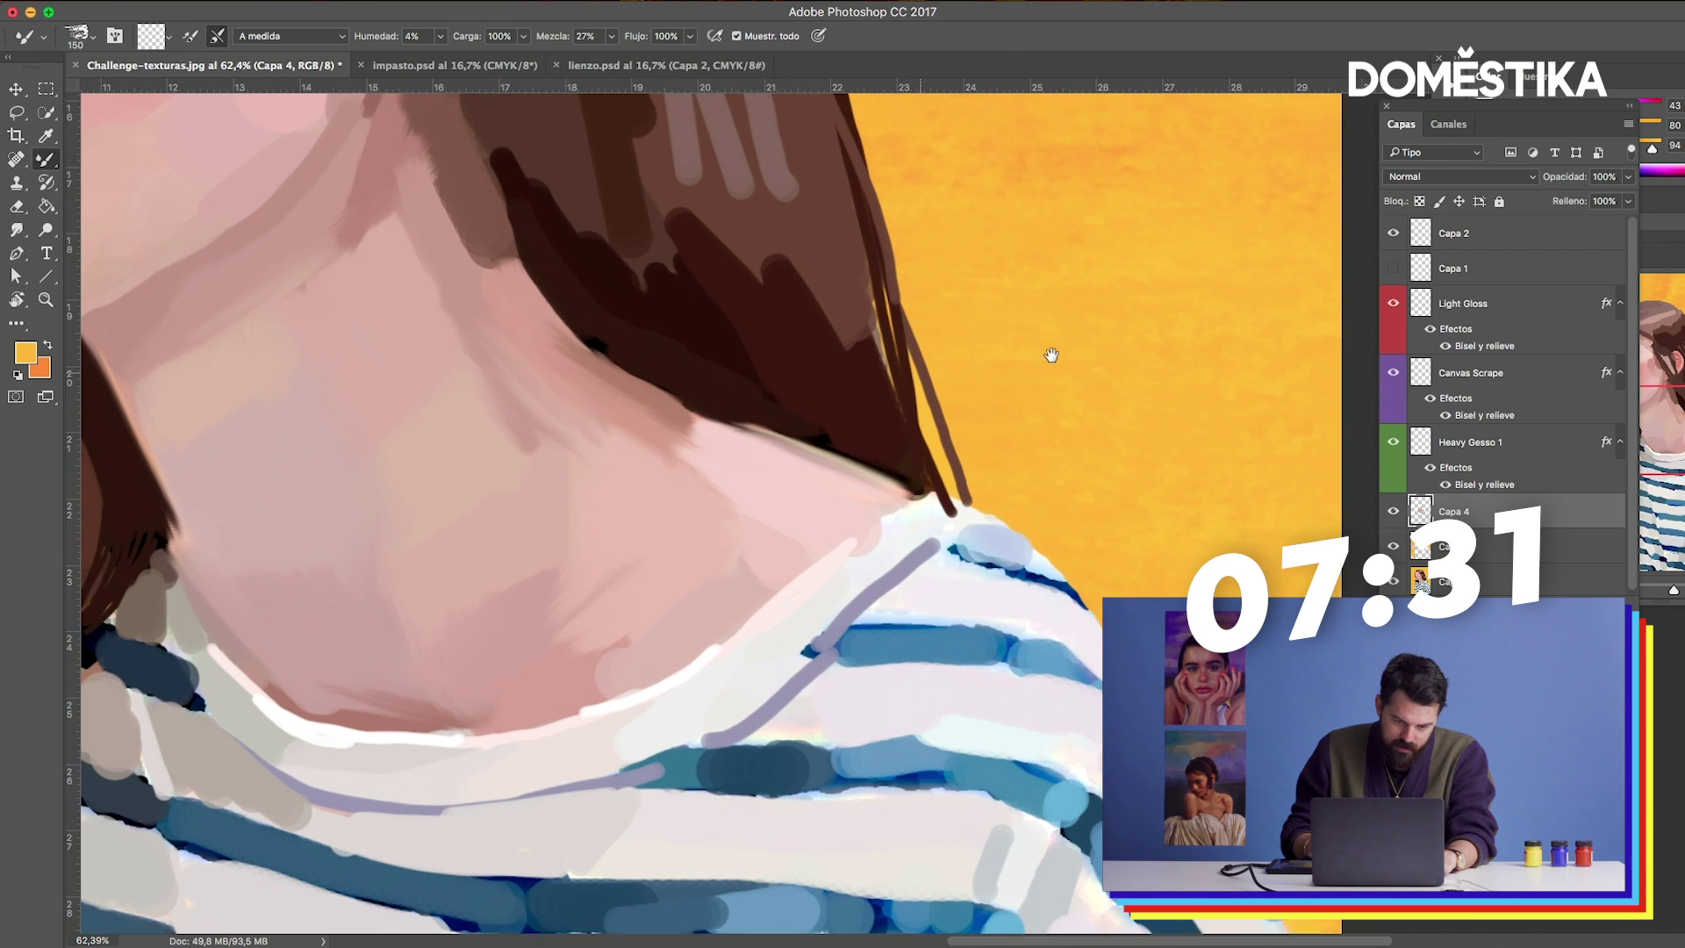
pyautogui.hscroll(-5, 790, 421)
pyautogui.scroll(-1, 790, 421)
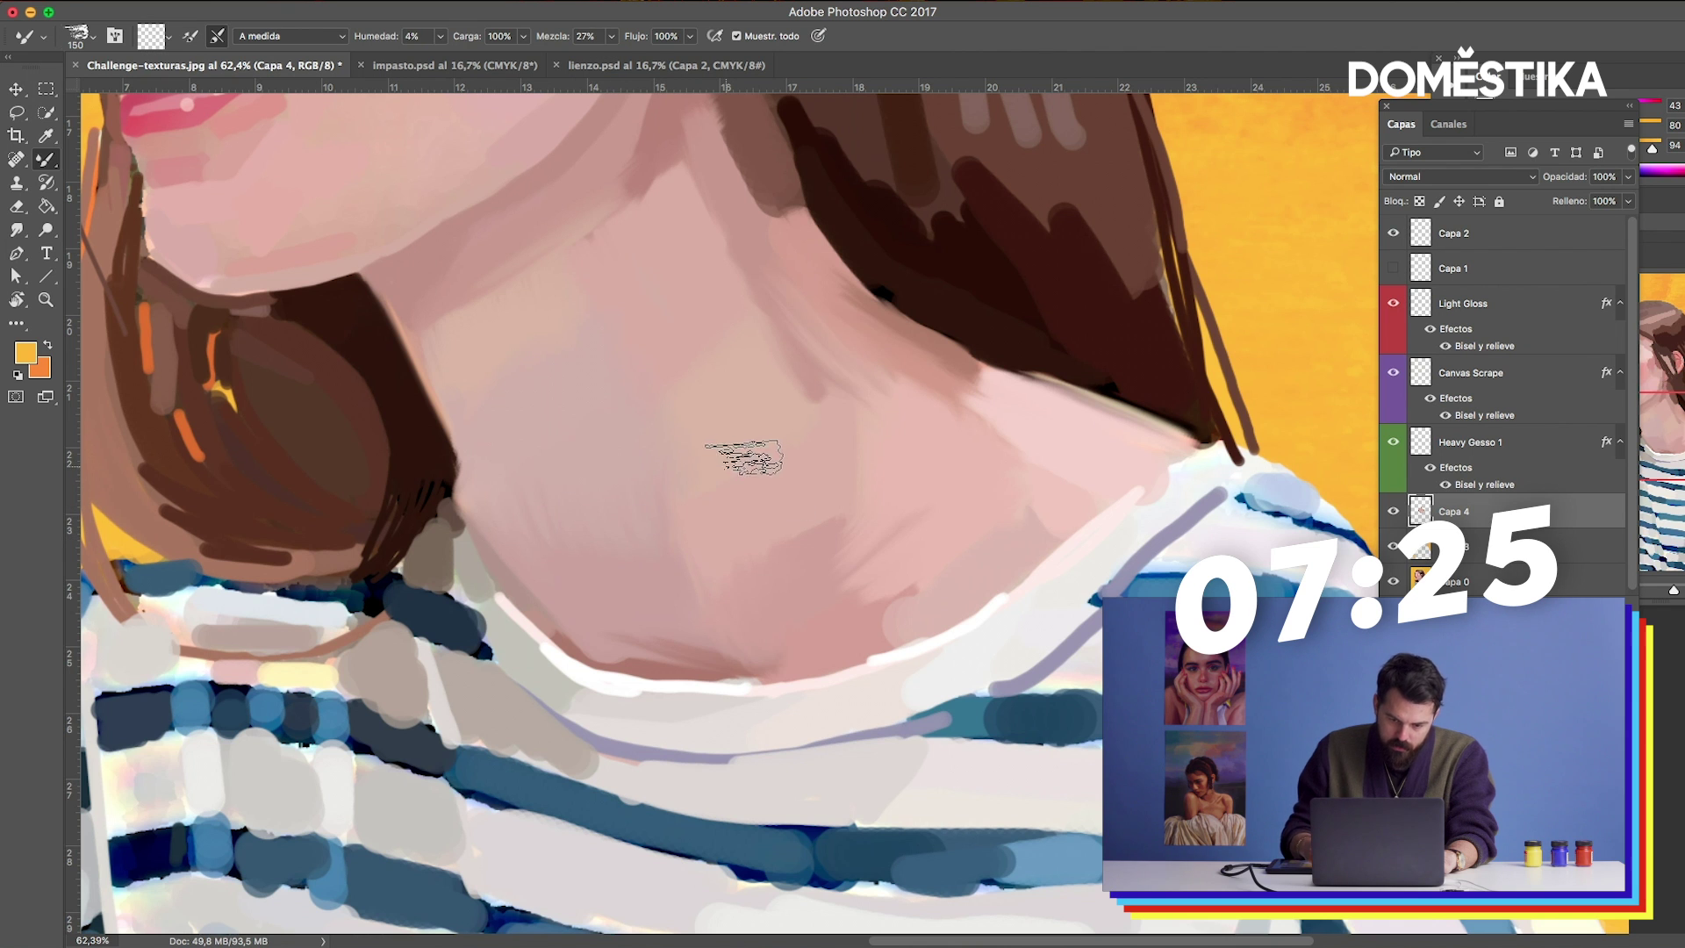
pyautogui.moveTo(1009, 443); pyautogui.dragTo(1073, 702)
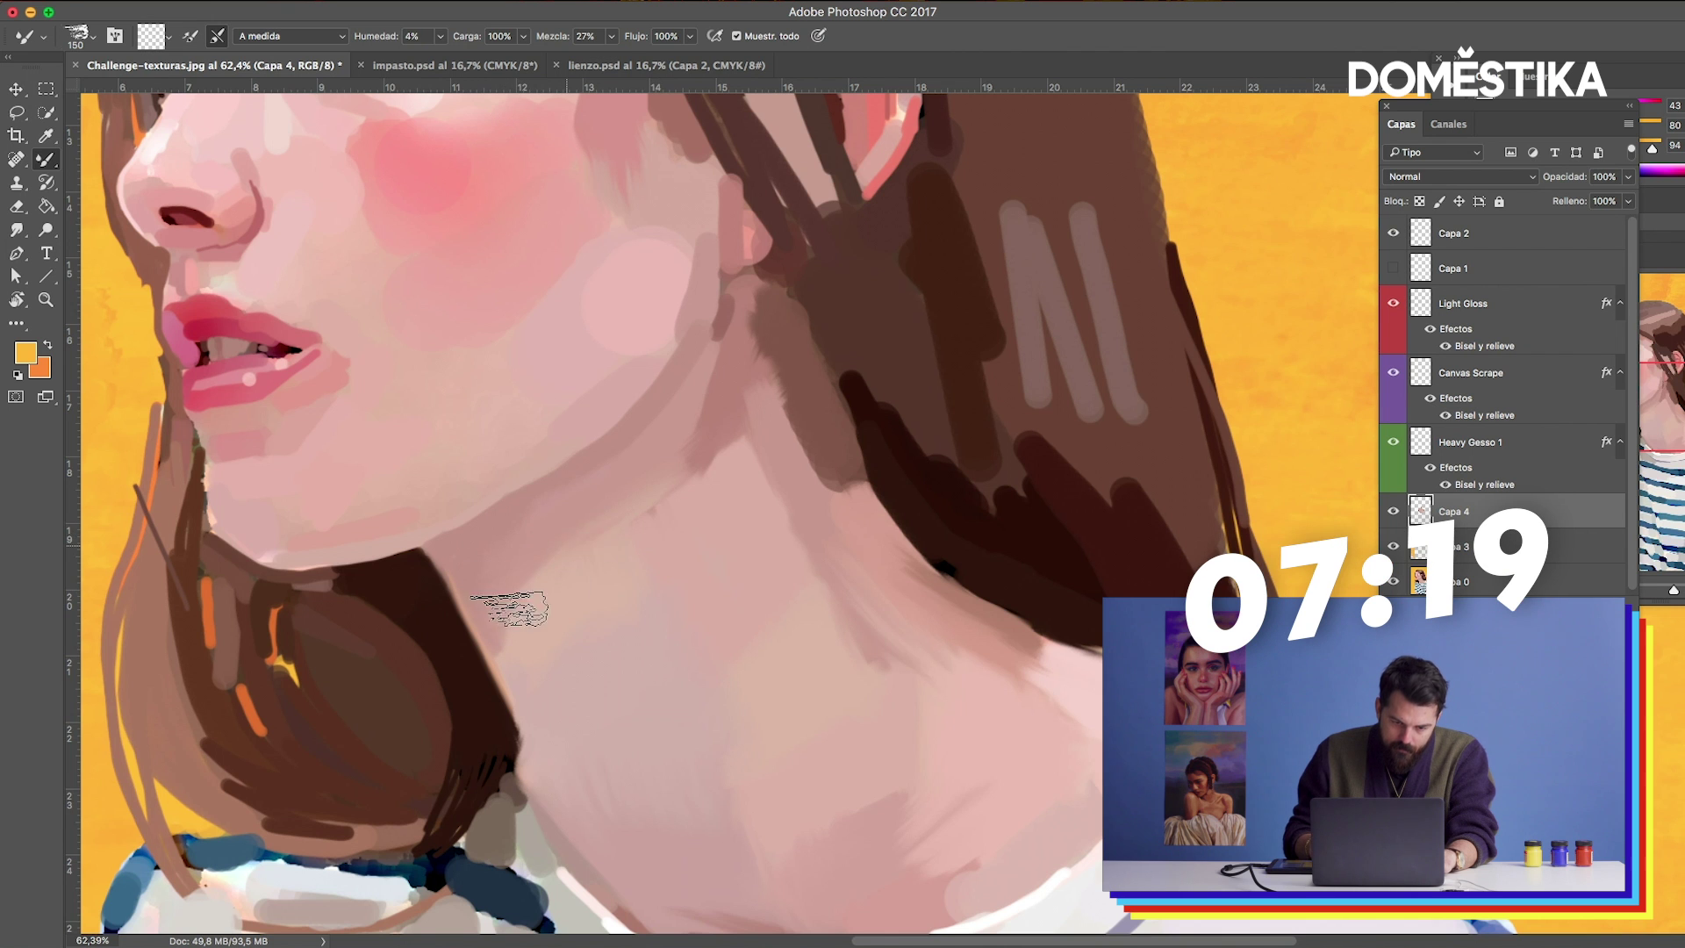
pyautogui.moveTo(723, 395); pyautogui.dragTo(866, 640)
pyautogui.moveTo(601, 344); pyautogui.dragTo(648, 447)
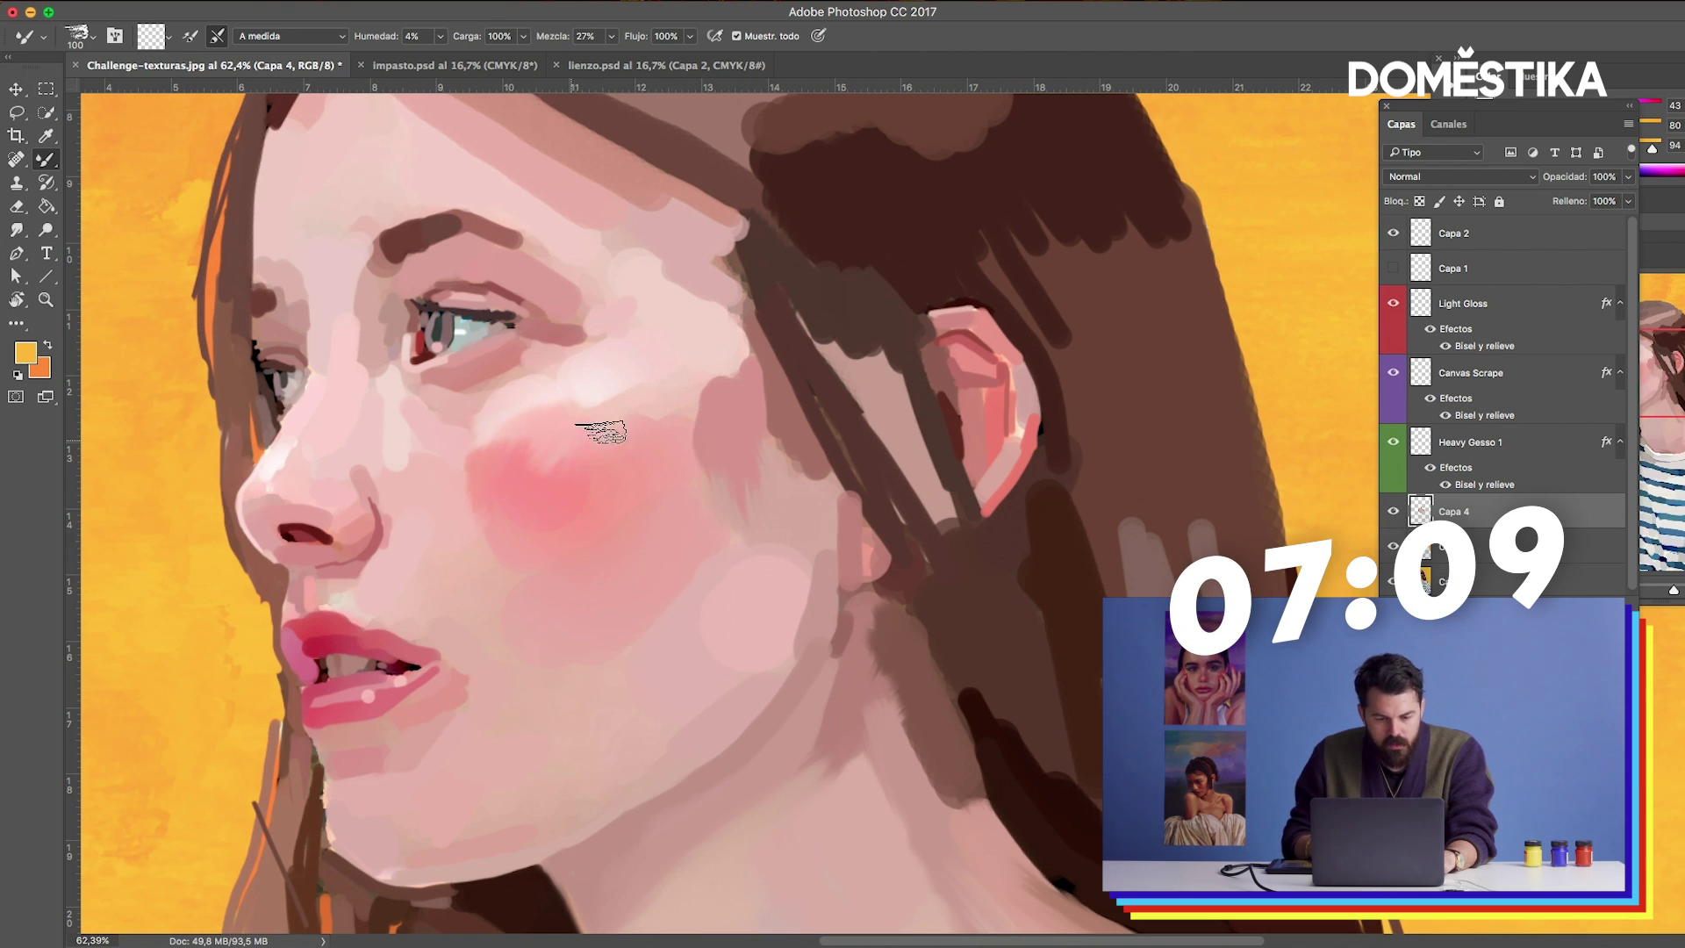
# Blend the cheek skin tones and light streaks along the forehead hairline with the Mixer Brush.
pyautogui.moveTo(575, 444); pyautogui.dragTo(537, 461)
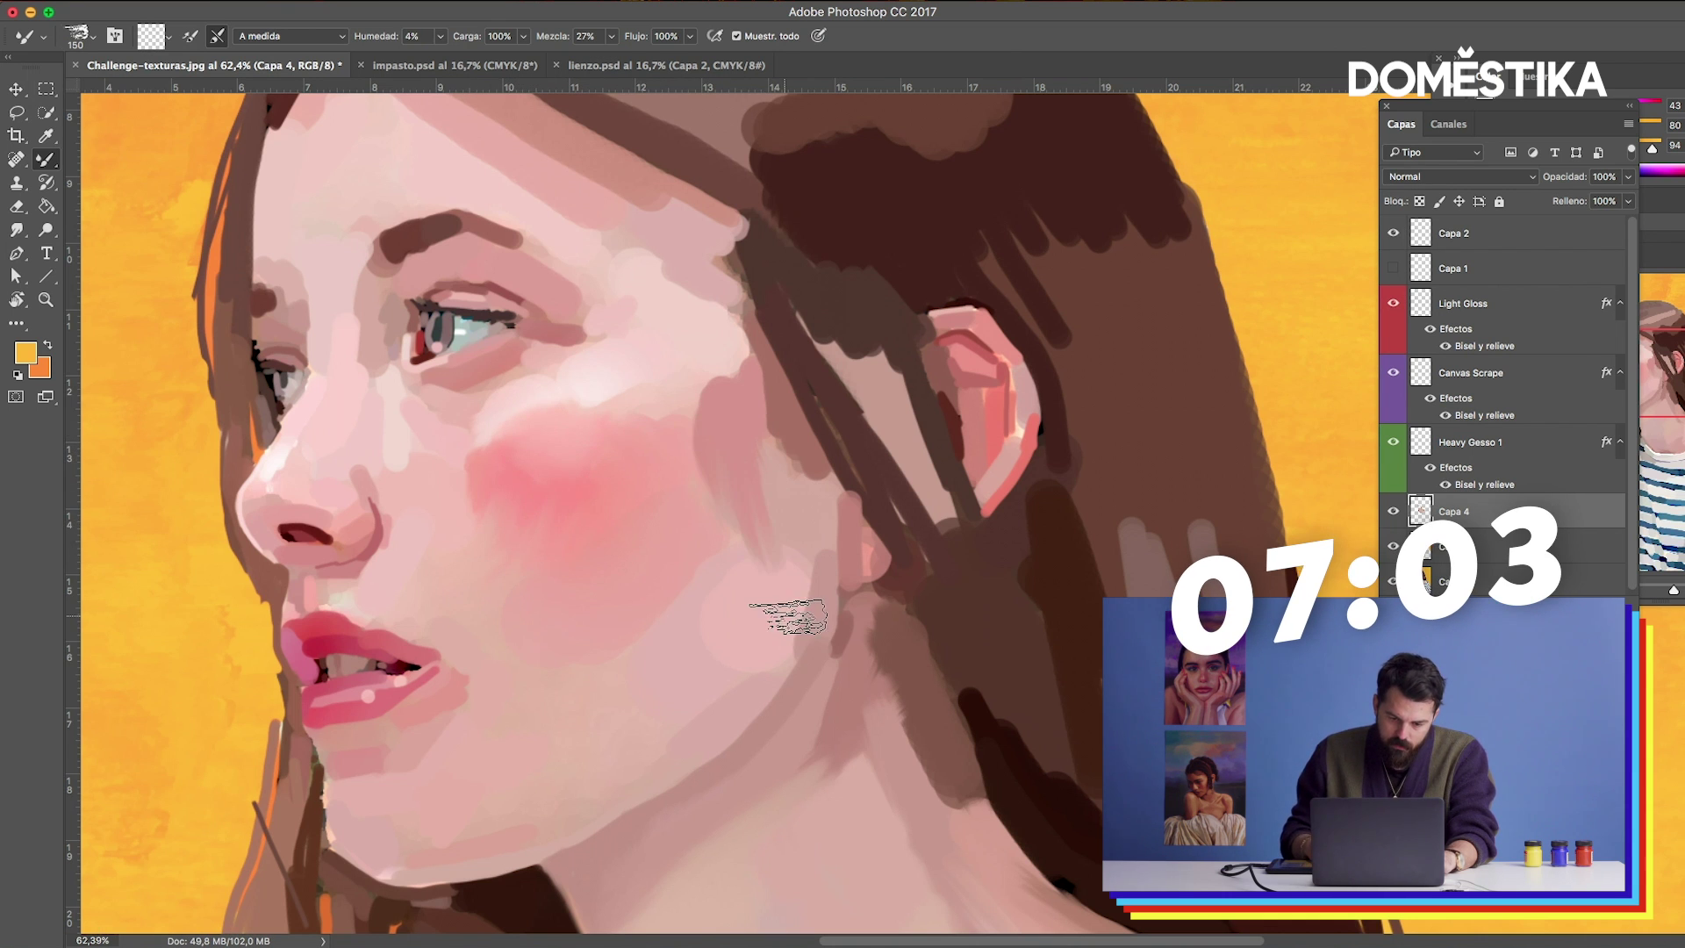
pyautogui.press(']')
pyautogui.scroll(5, 738, 465)
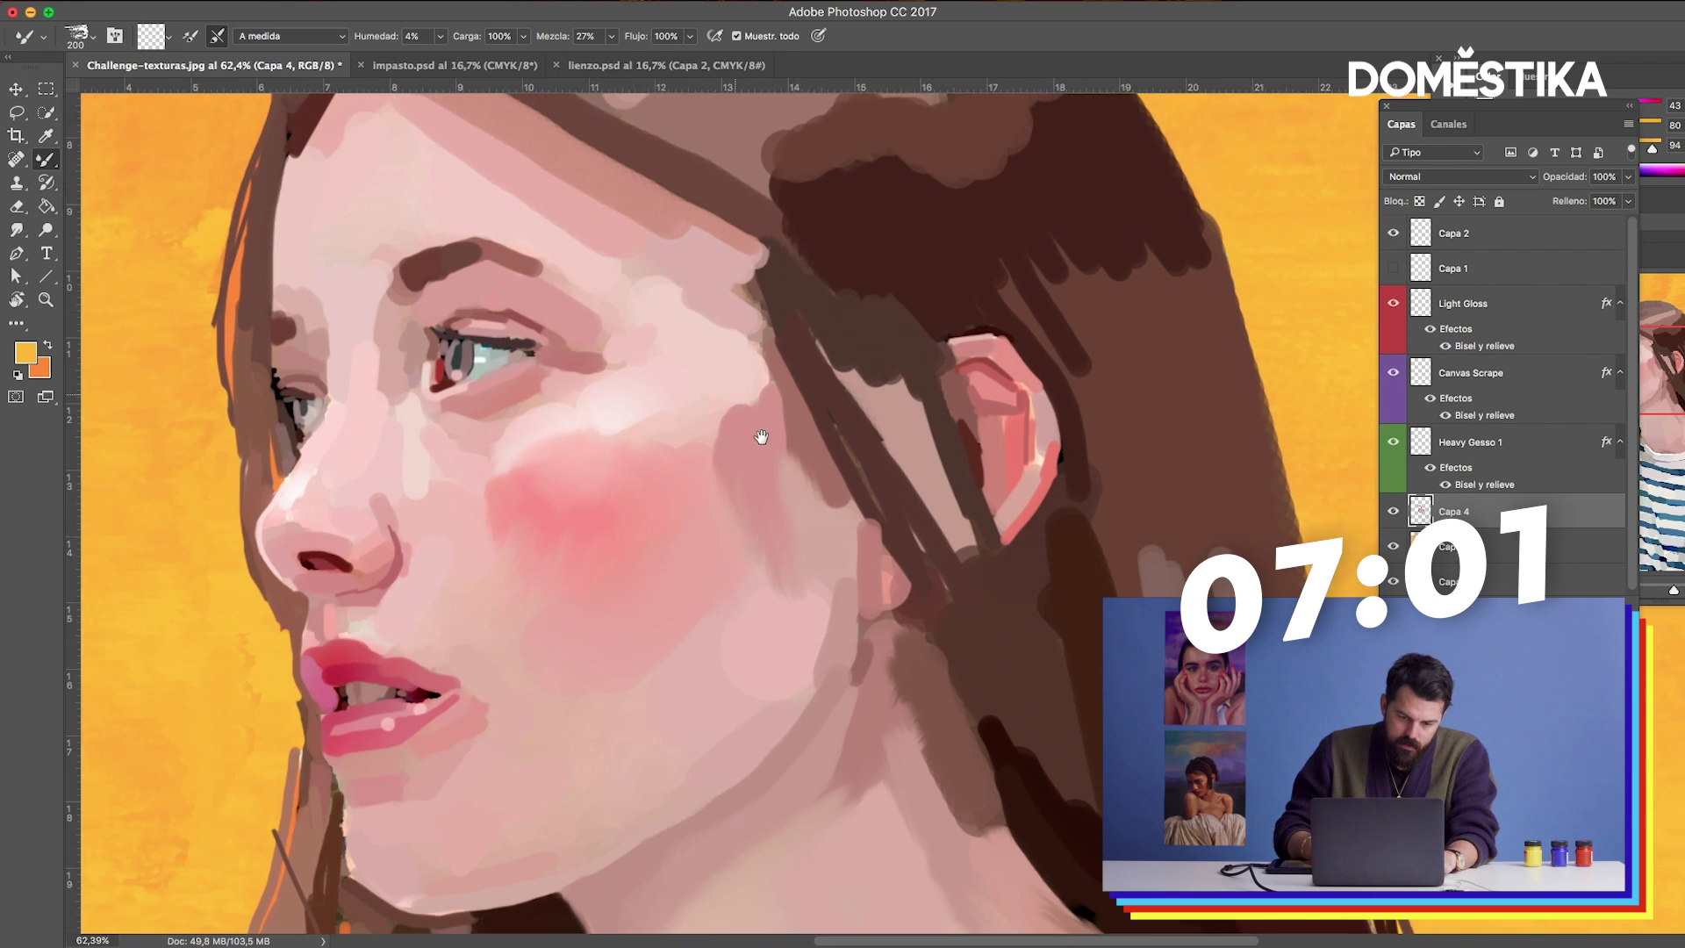
pyautogui.hscroll(-3, 737, 465)
pyautogui.moveTo(555, 316); pyautogui.dragTo(719, 405)
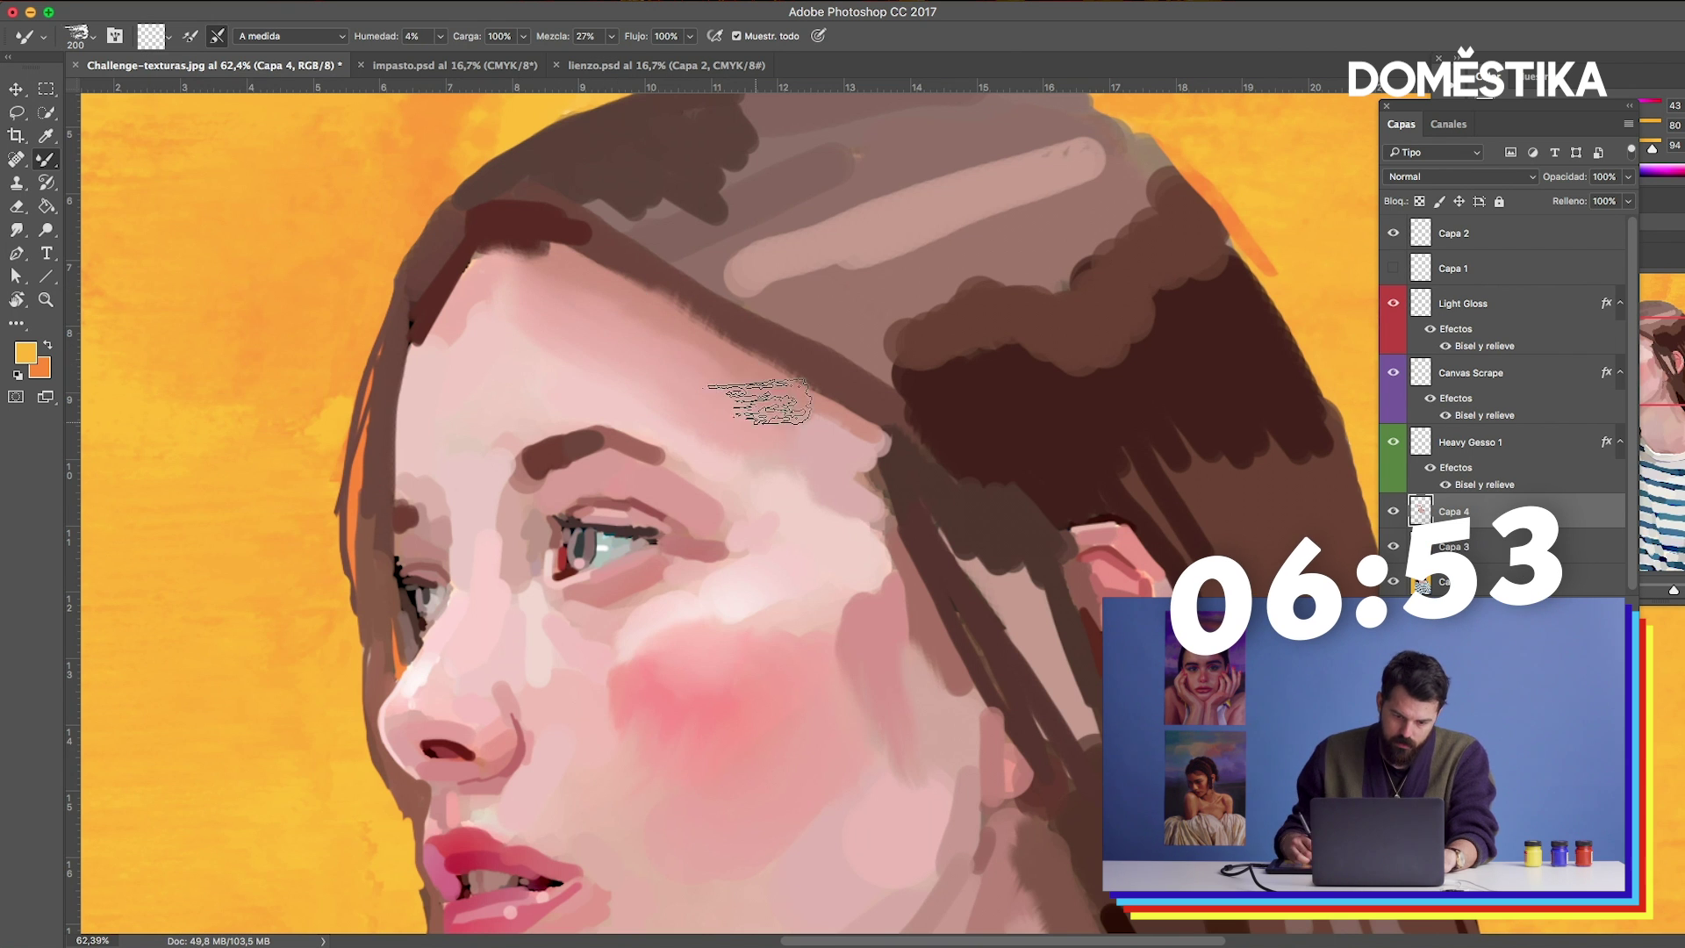
pyautogui.moveTo(1088, 553); pyautogui.dragTo(1097, 373)
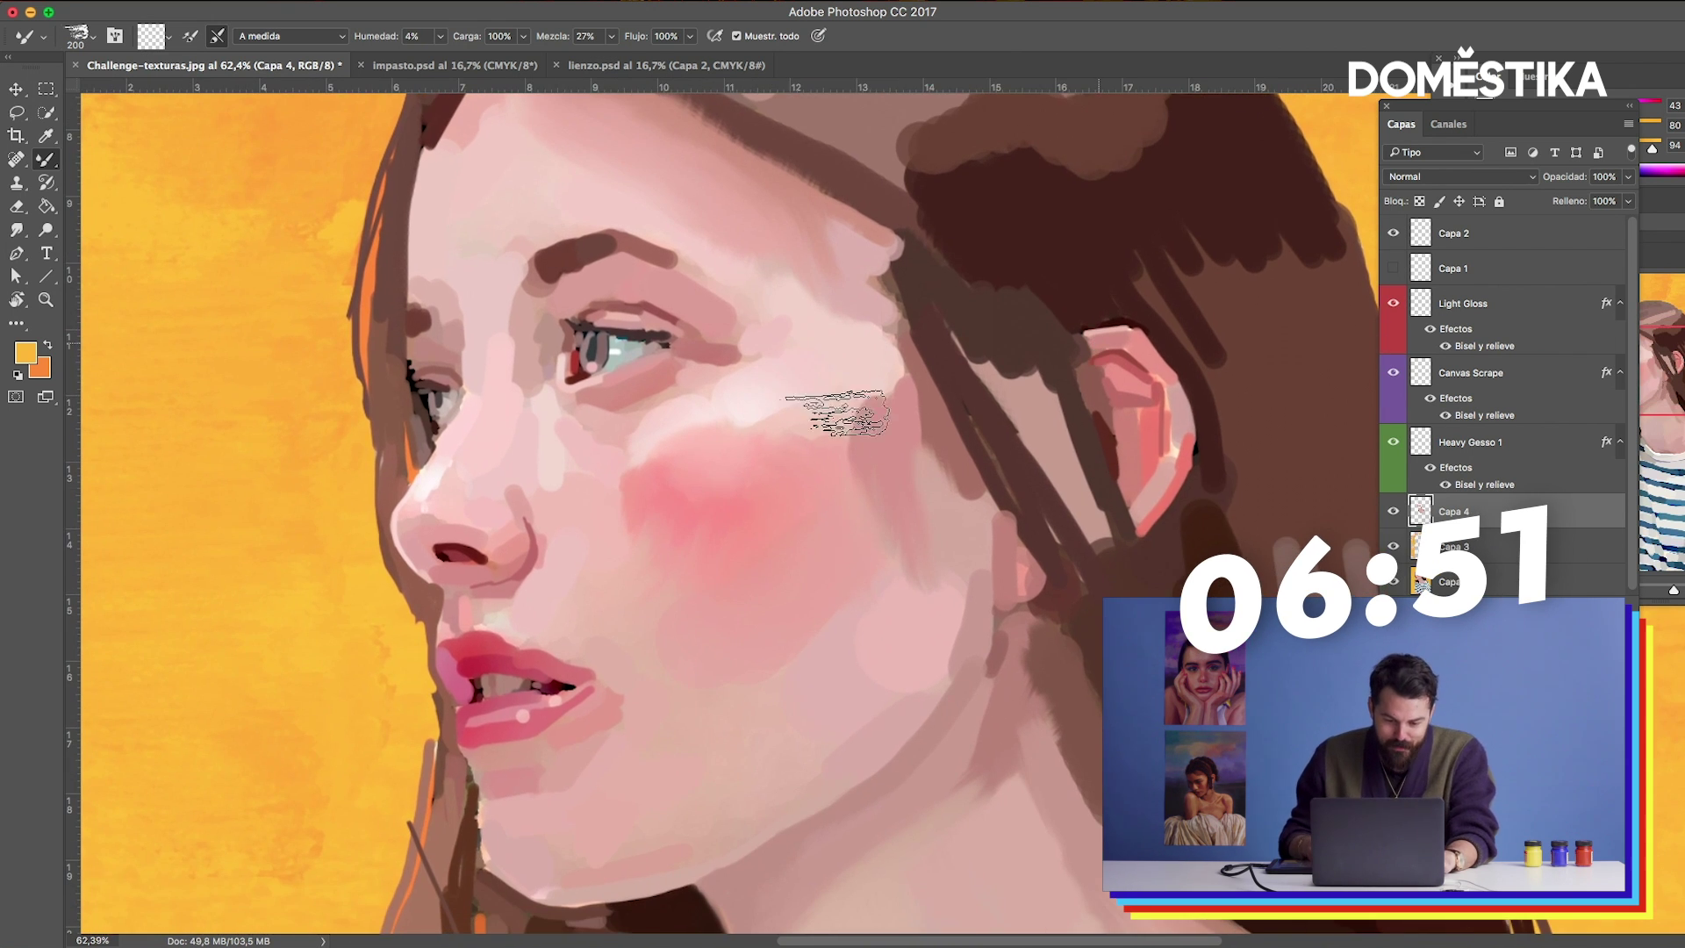
pyautogui.scroll(-3, 723, 587)
pyautogui.scroll(-2, 714, 451)
pyautogui.press('[')
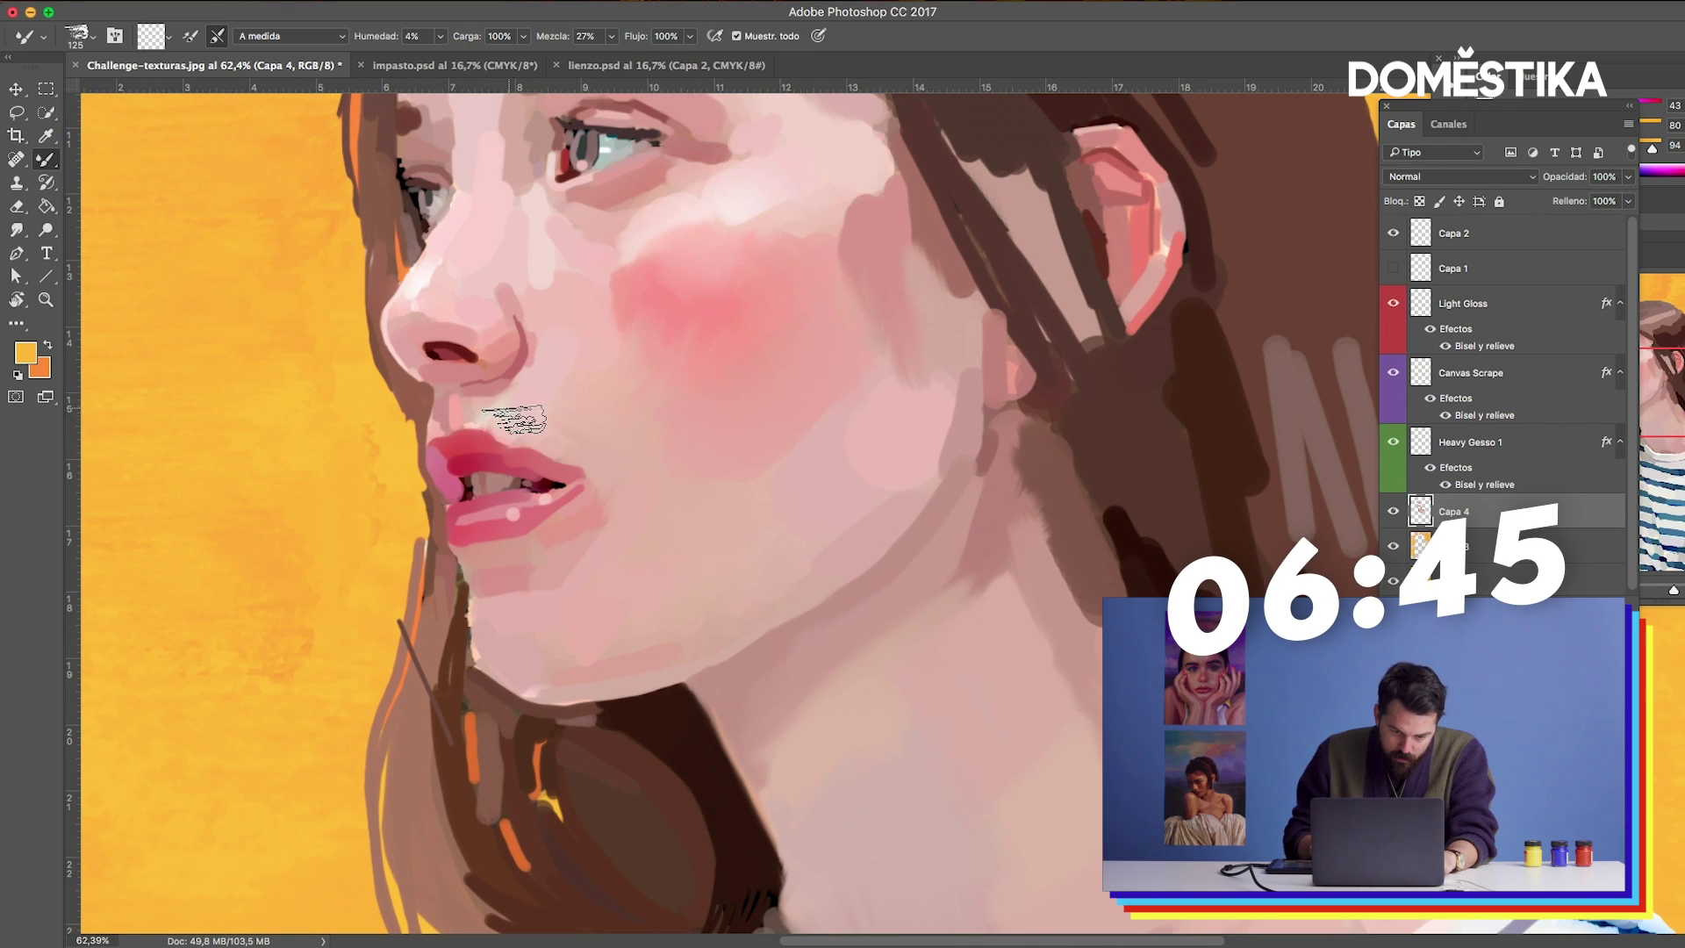
# Blend the lower lip's pink toward the chin with a progressively smaller Mixer Brush.
pyautogui.scroll(-5, 749, 411)
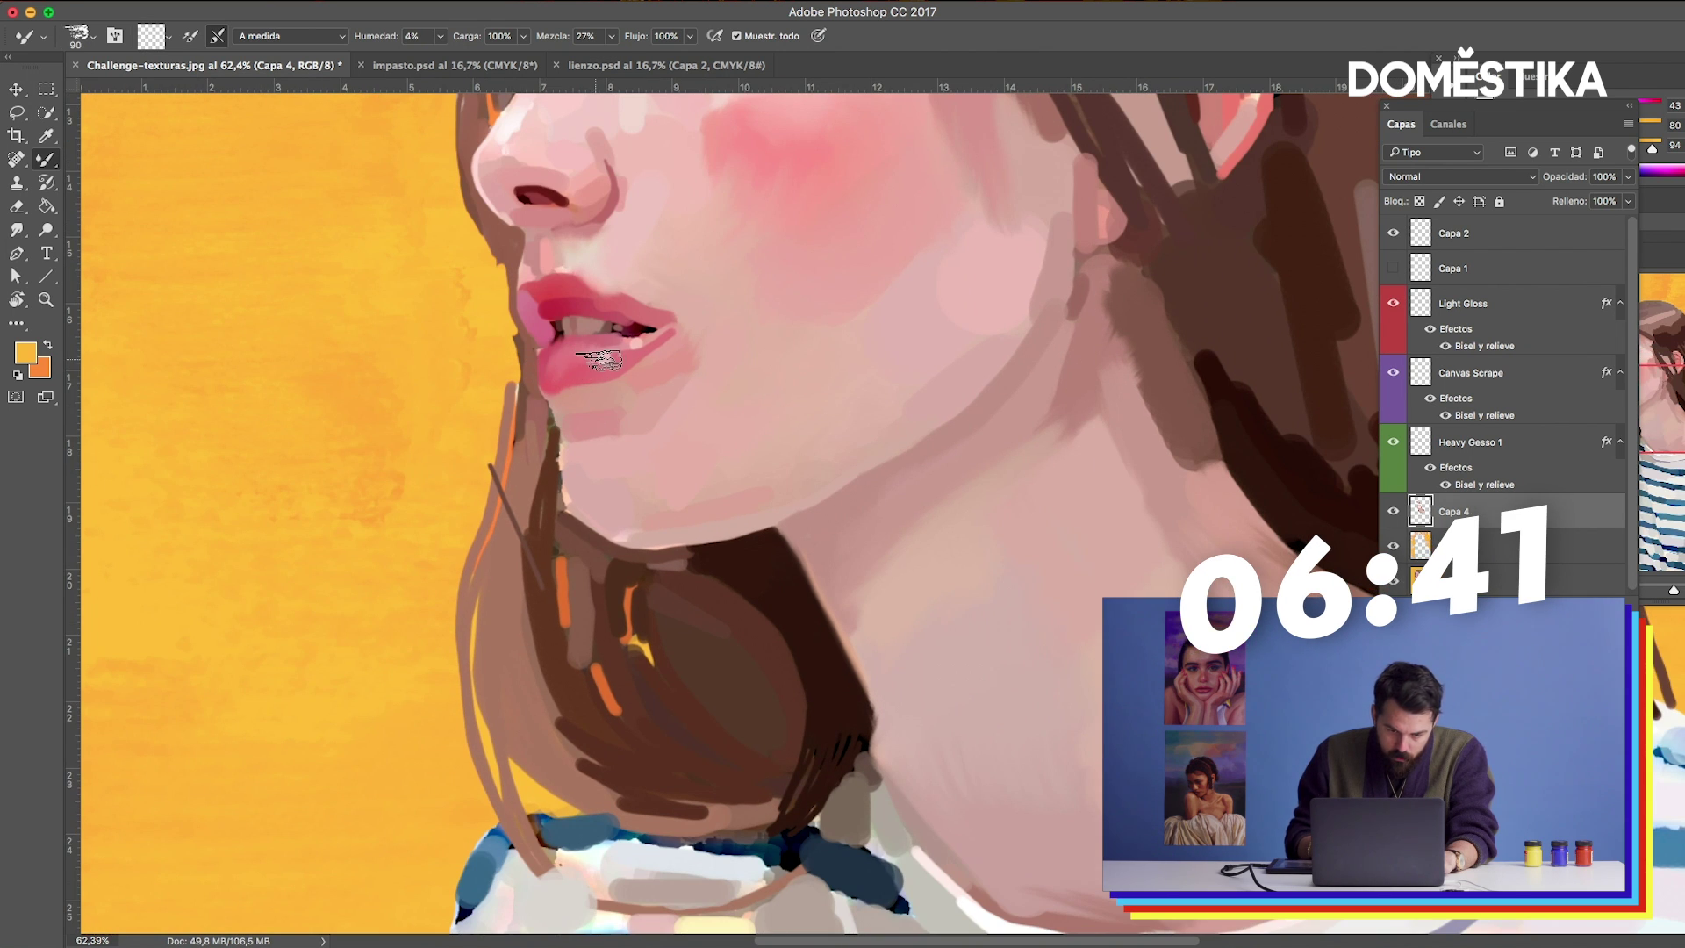
pyautogui.moveTo(601, 360); pyautogui.dragTo(488, 411)
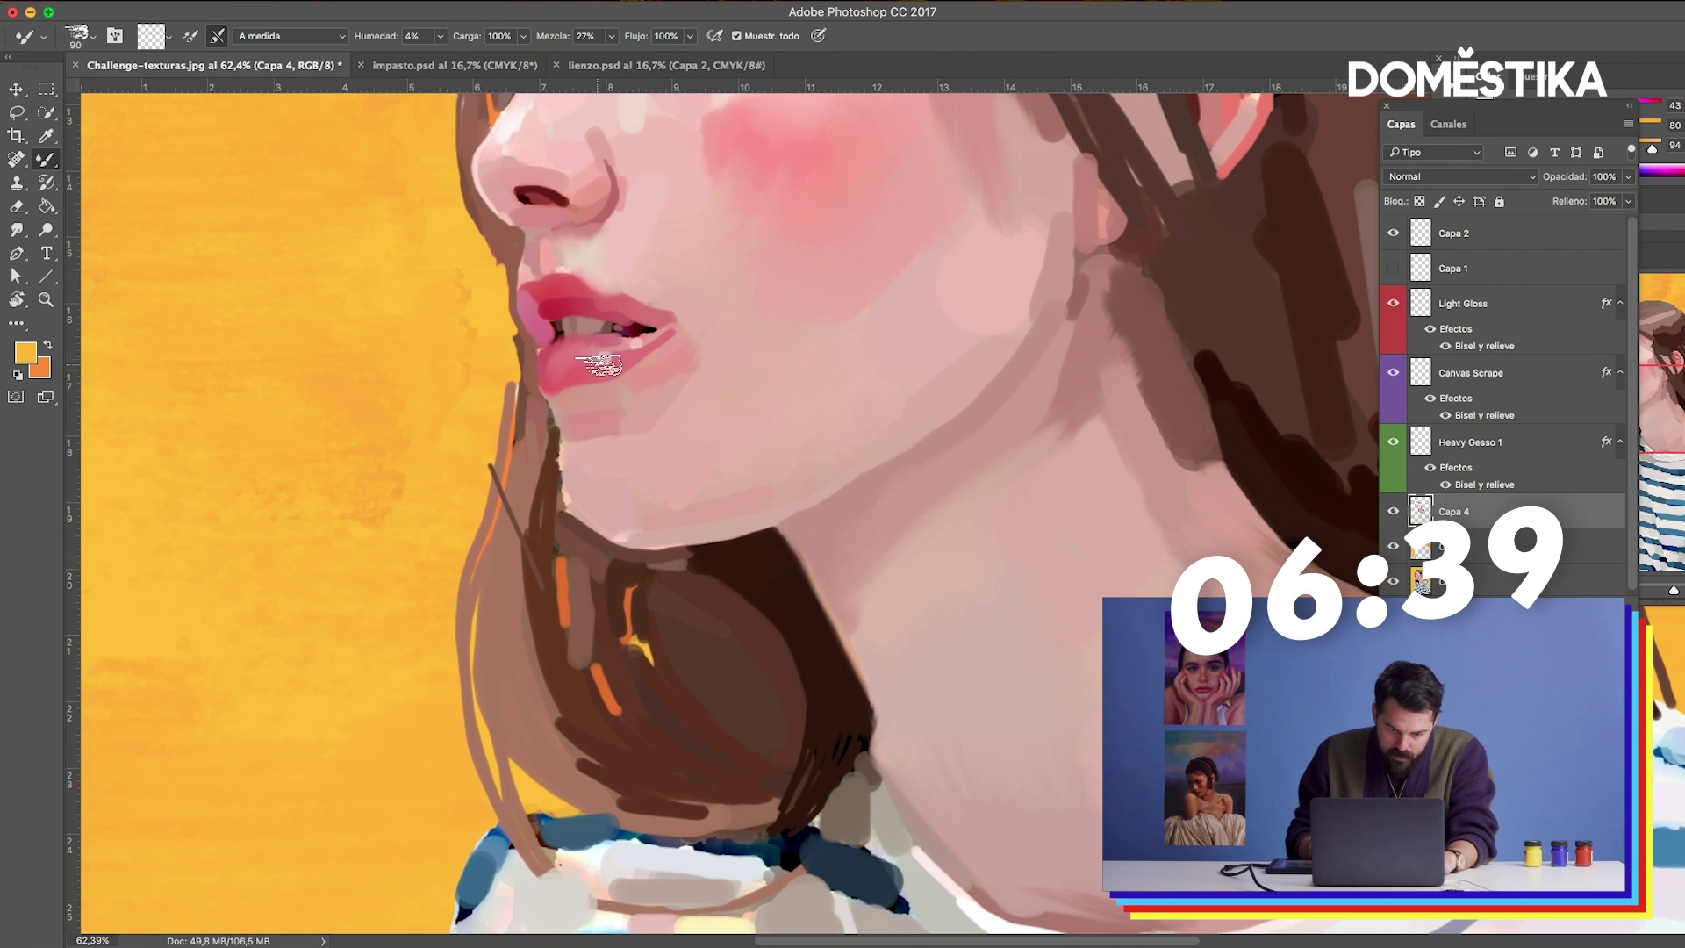
pyautogui.press('[')
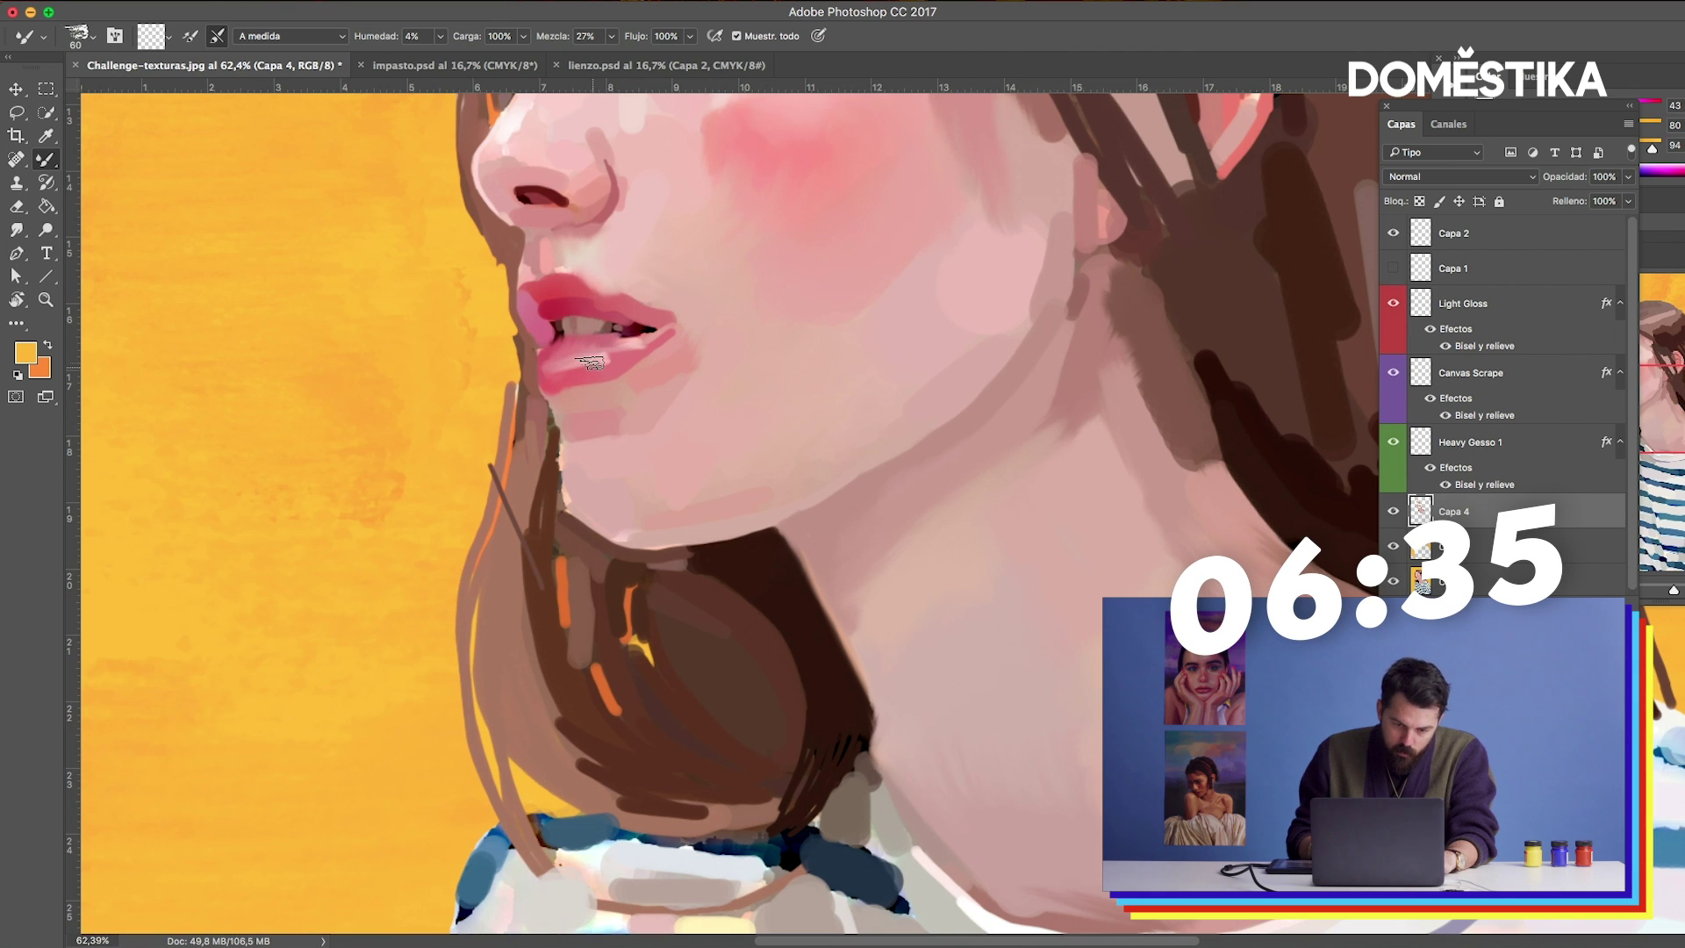
pyautogui.press('[')
pyautogui.press('[')
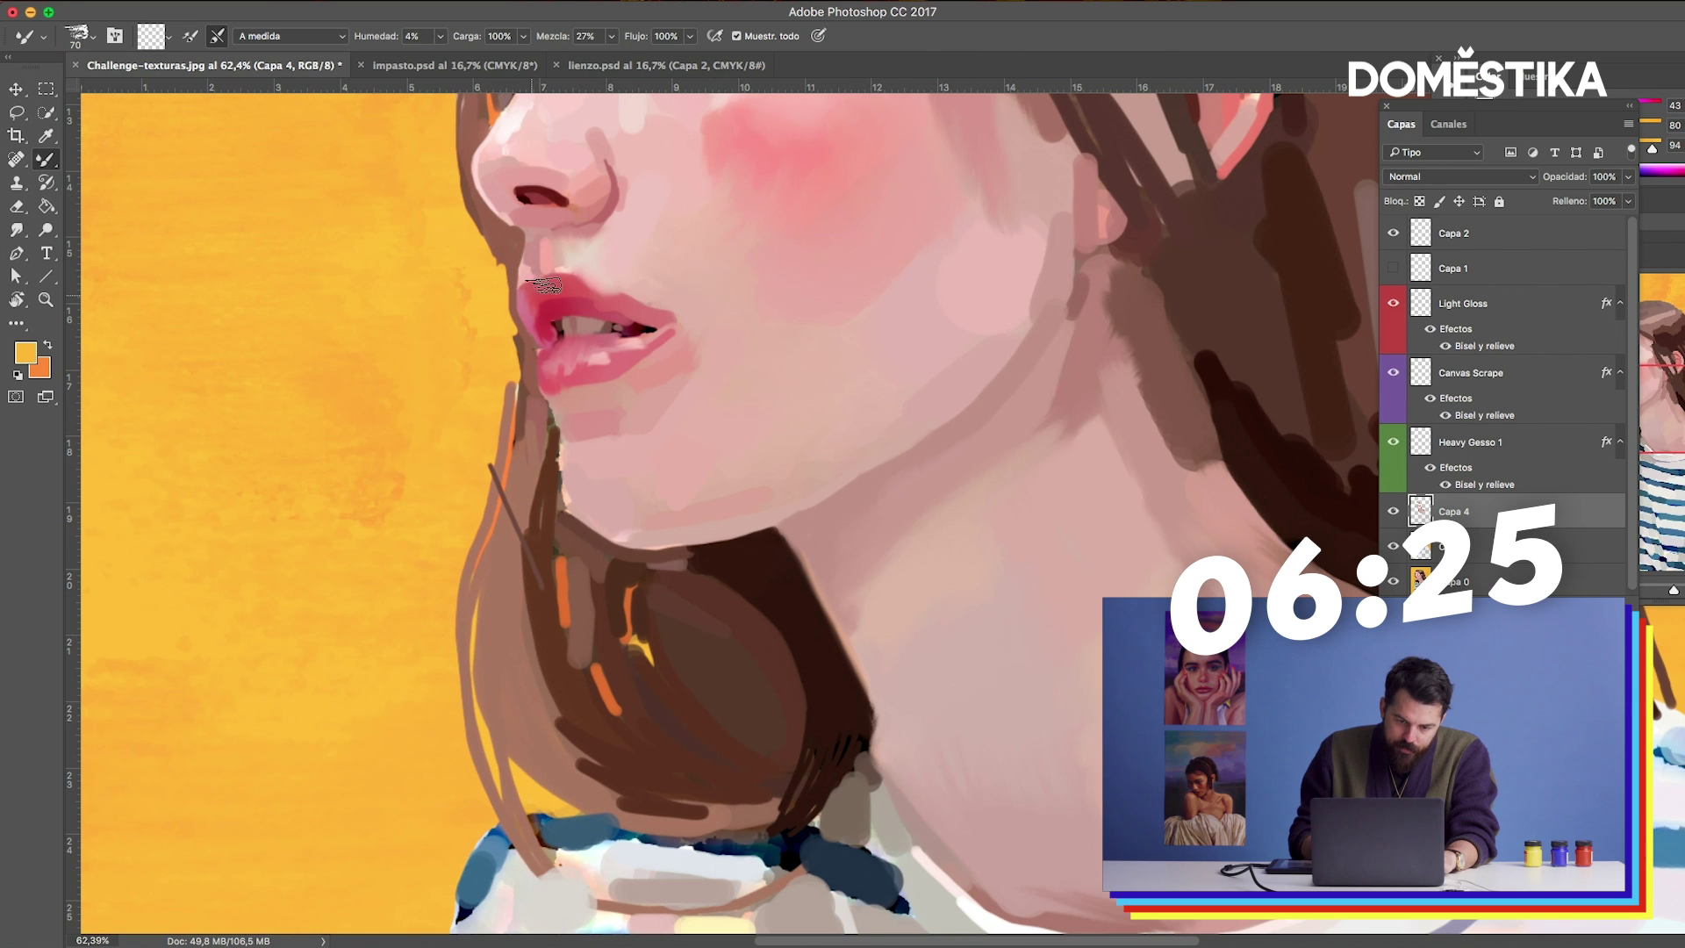
pyautogui.press(']')
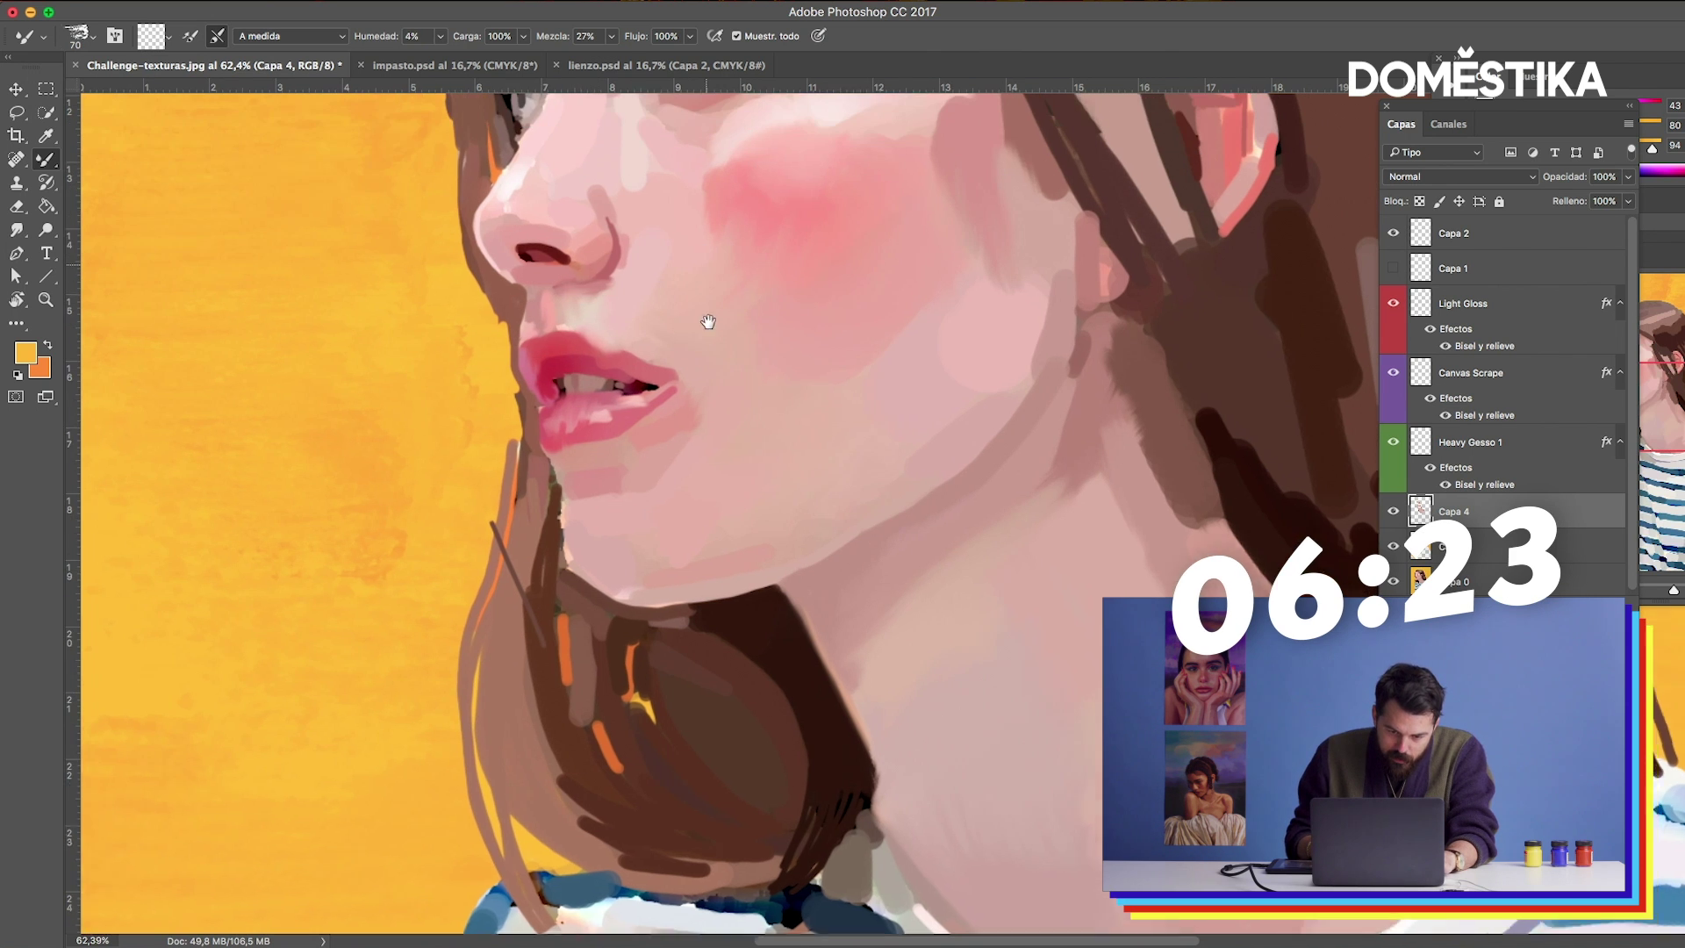
pyautogui.moveTo(579, 230); pyautogui.dragTo(614, 373)
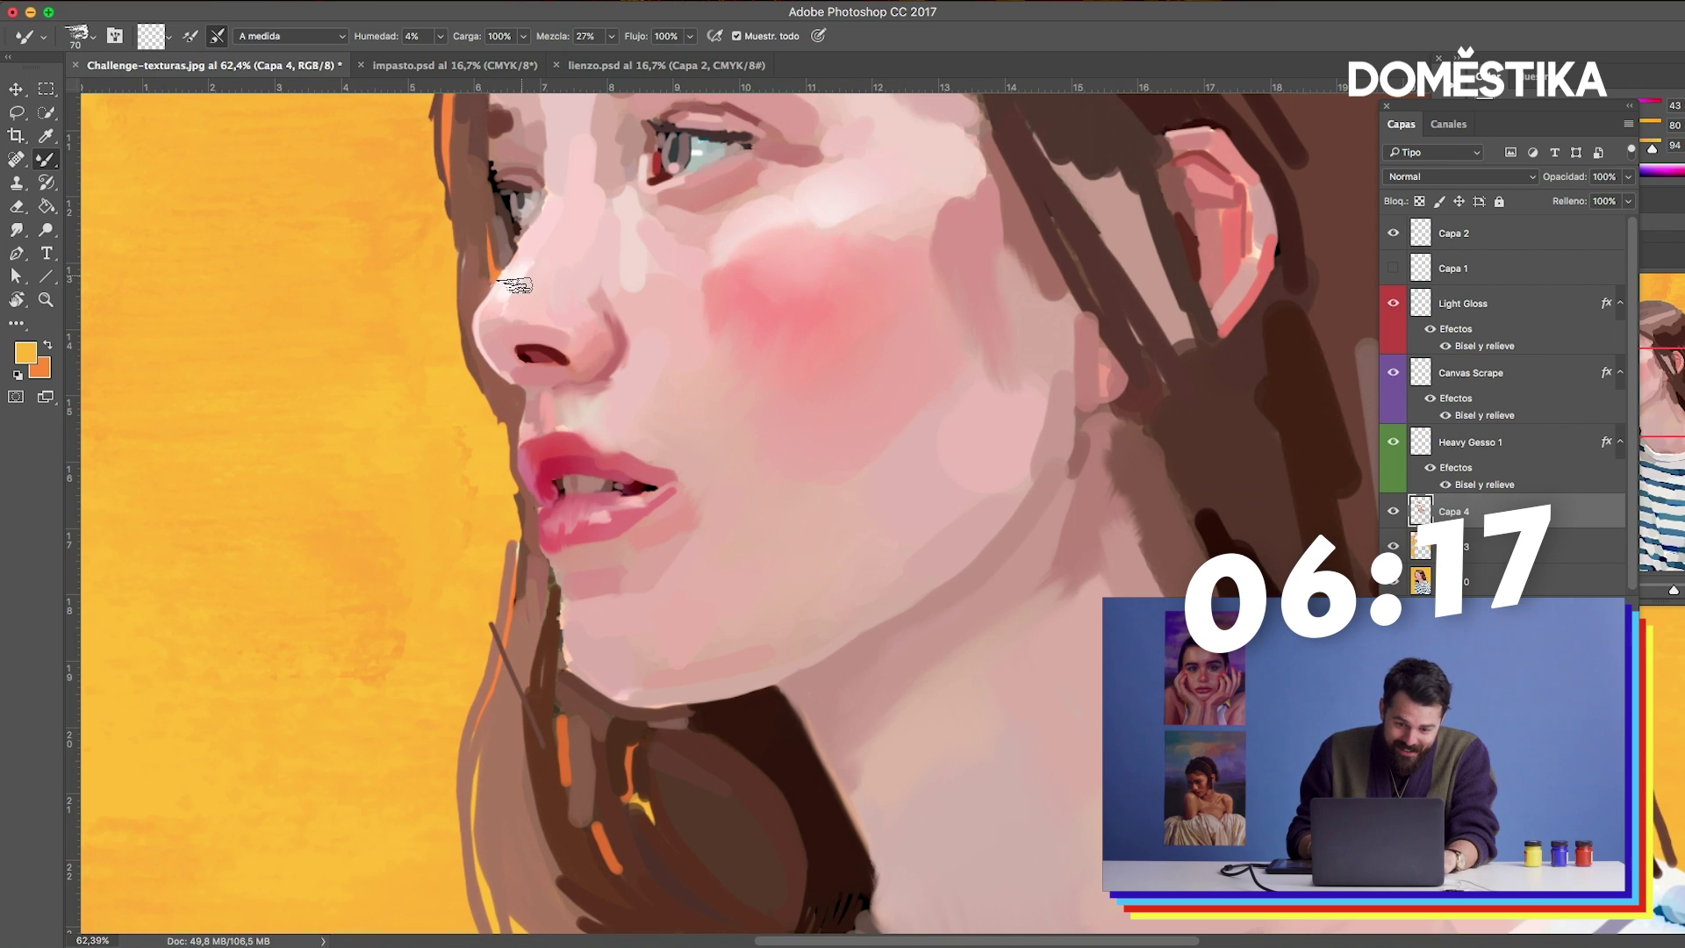
pyautogui.moveTo(562, 243); pyautogui.dragTo(595, 308)
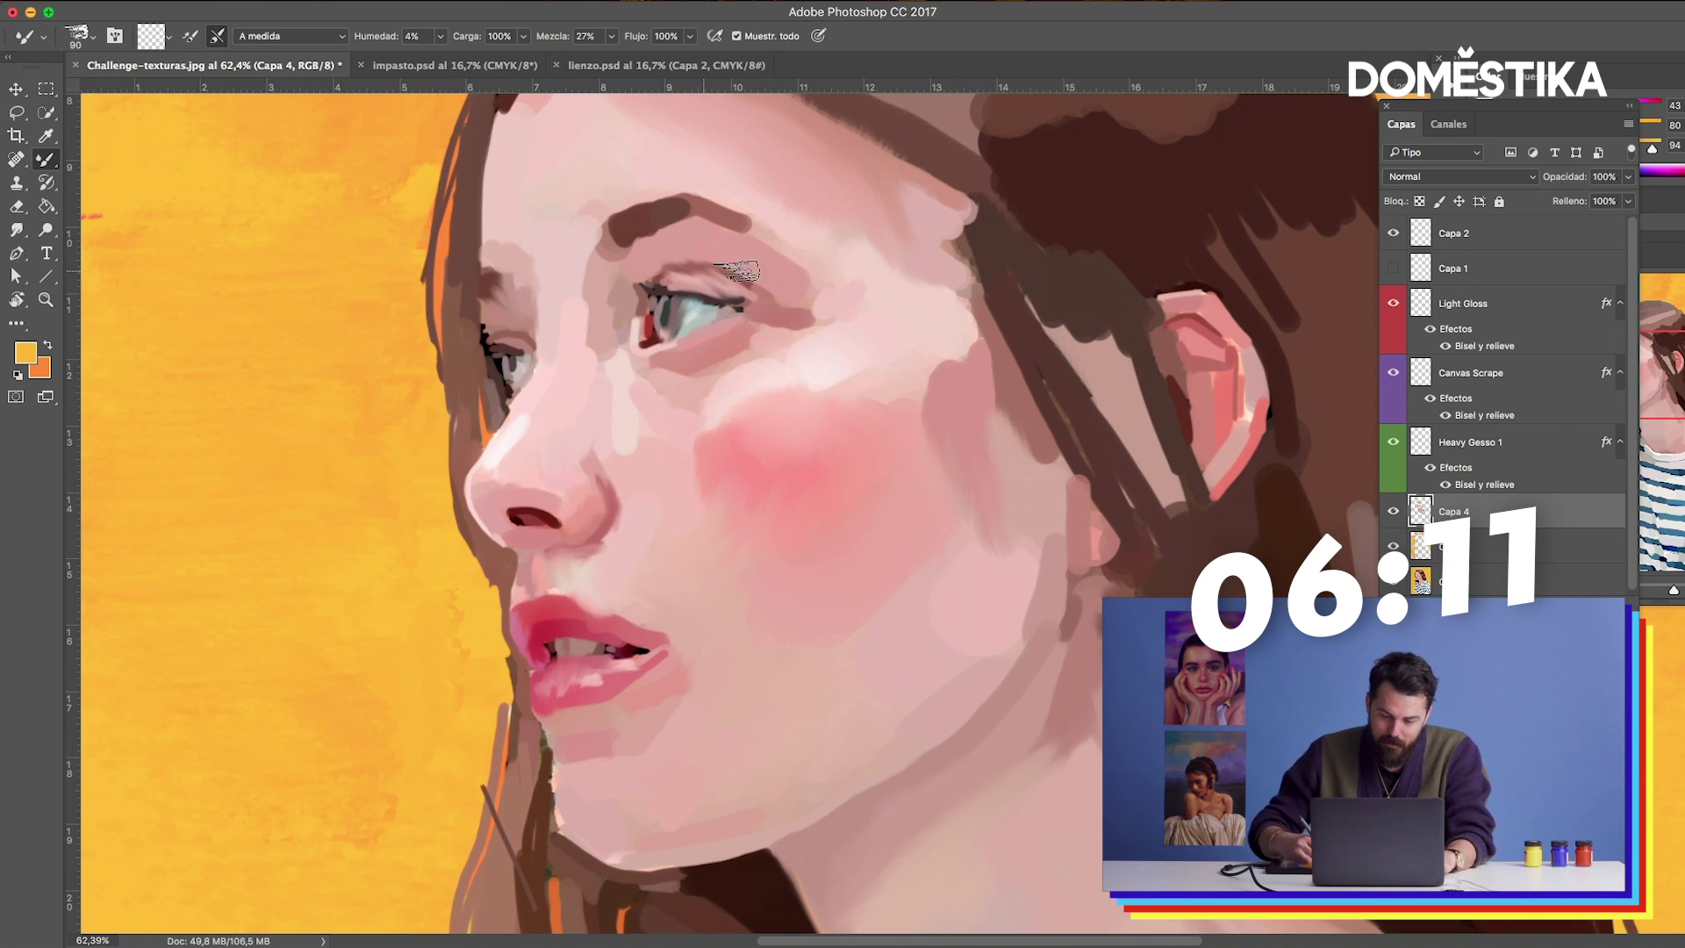
# Blend dark brown strokes and light streaks into the hair with an enlarged Mixer Brush.
pyautogui.scroll(5, 790, 316)
pyautogui.press(']')
pyautogui.press(']')
pyautogui.press(']')
pyautogui.moveTo(877, 358); pyautogui.dragTo(1097, 237)
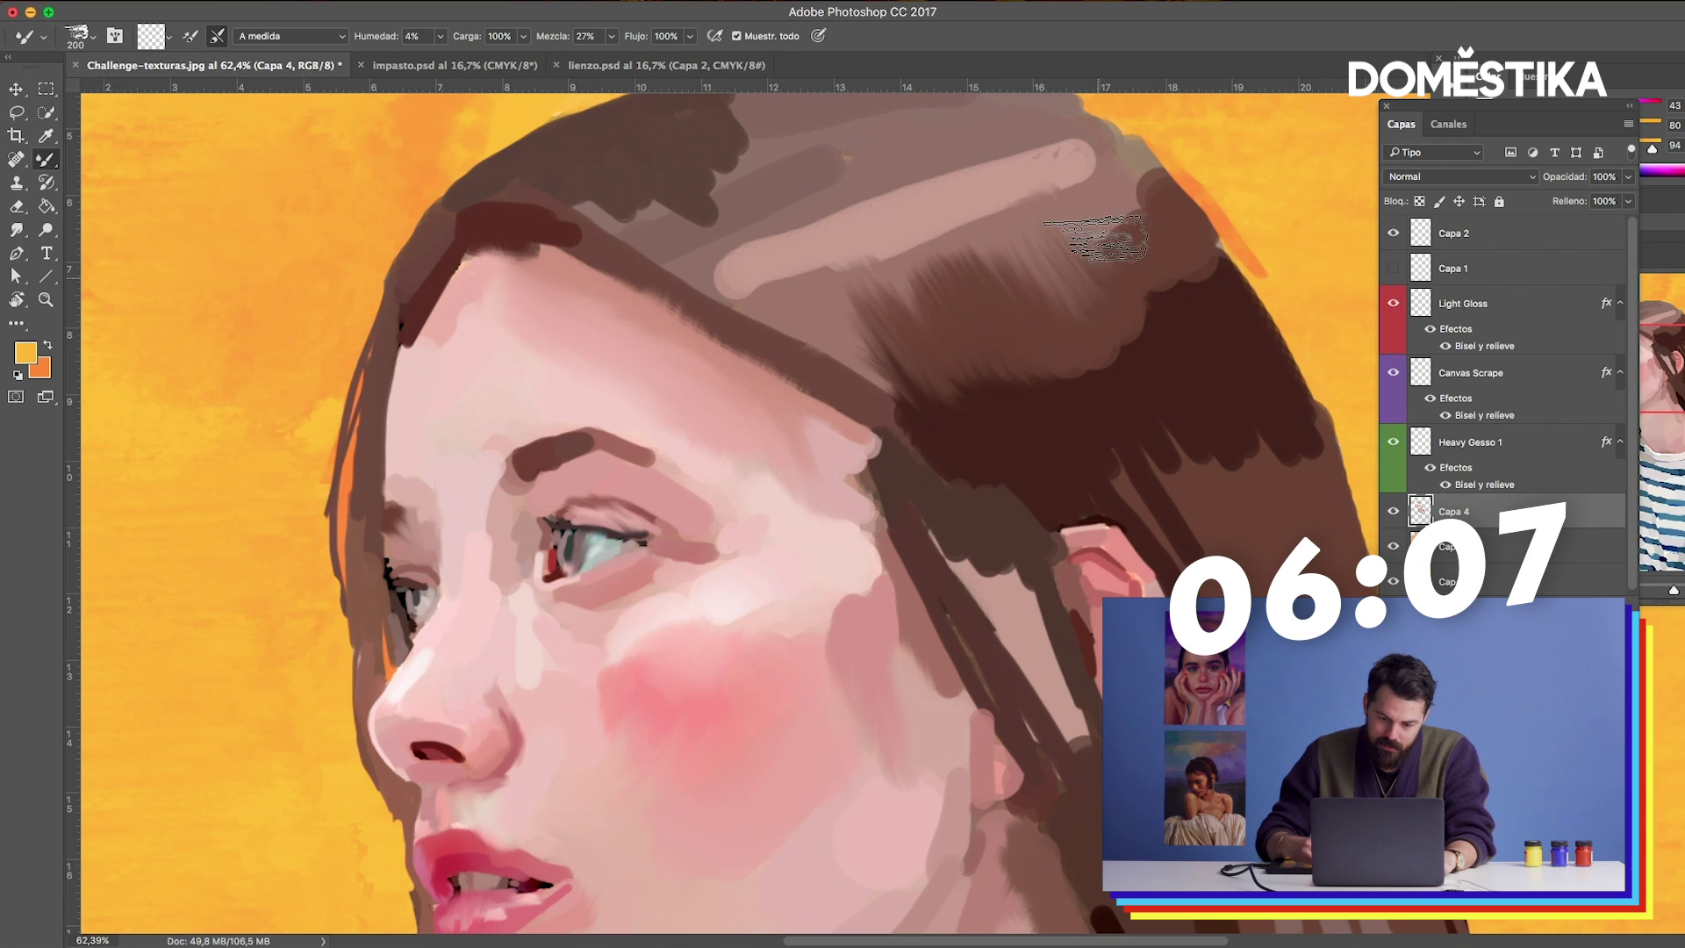
pyautogui.moveTo(1150, 400); pyautogui.dragTo(867, 284)
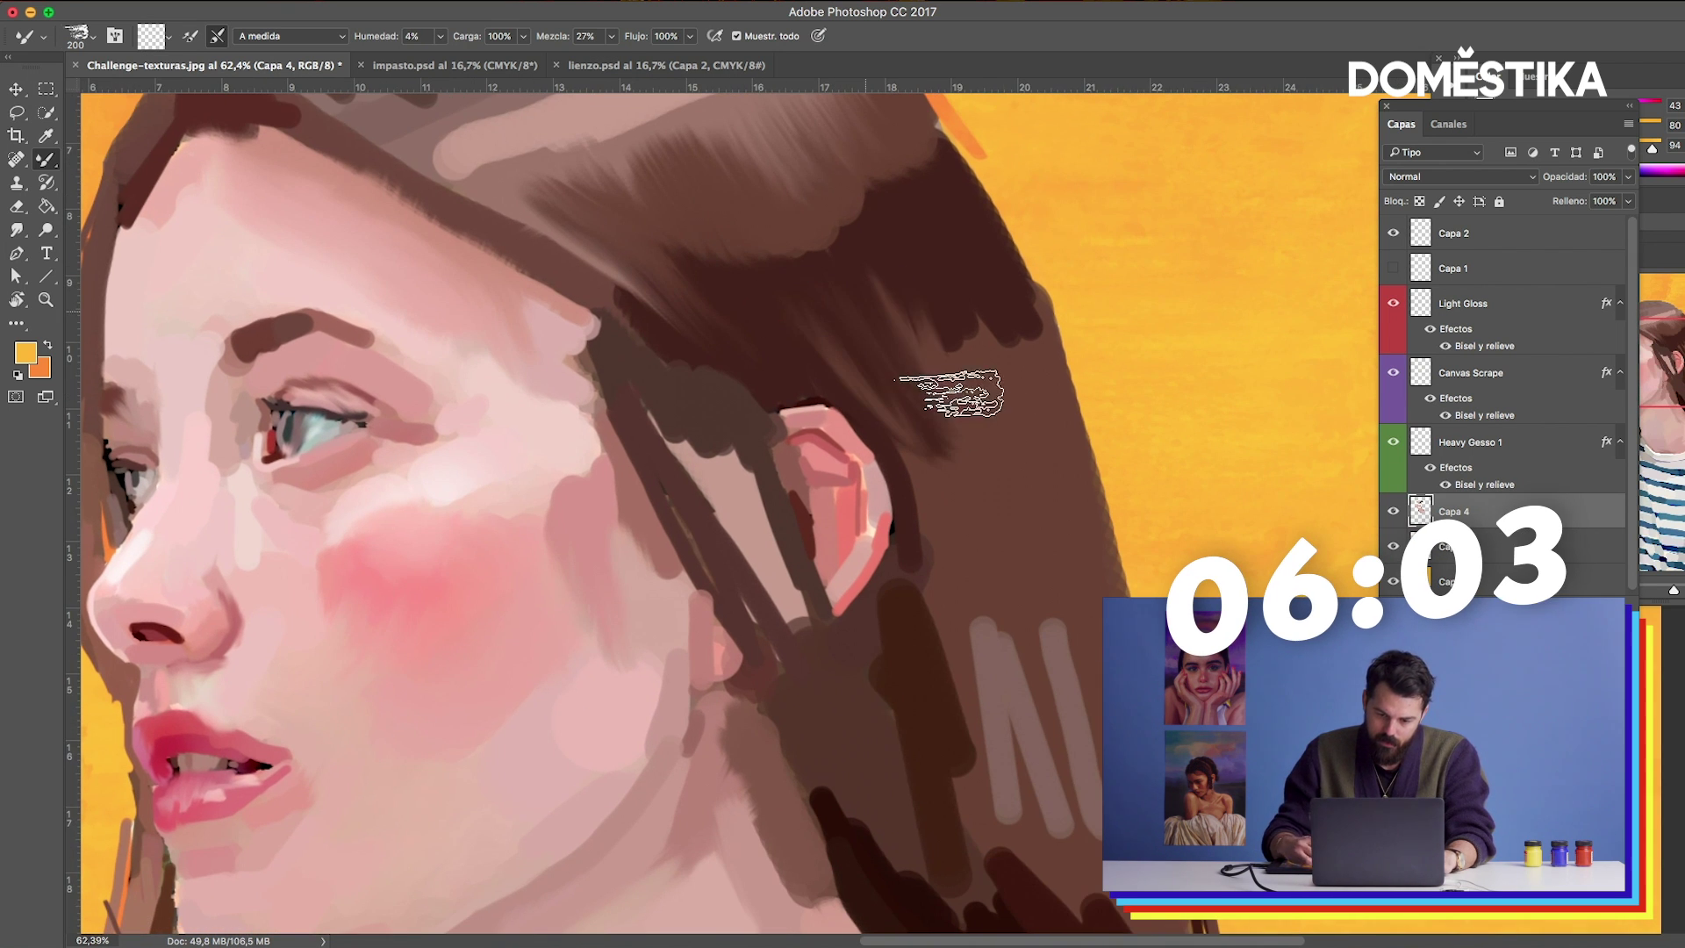
pyautogui.moveTo(1053, 378); pyautogui.dragTo(1000, 171)
pyautogui.press(']')
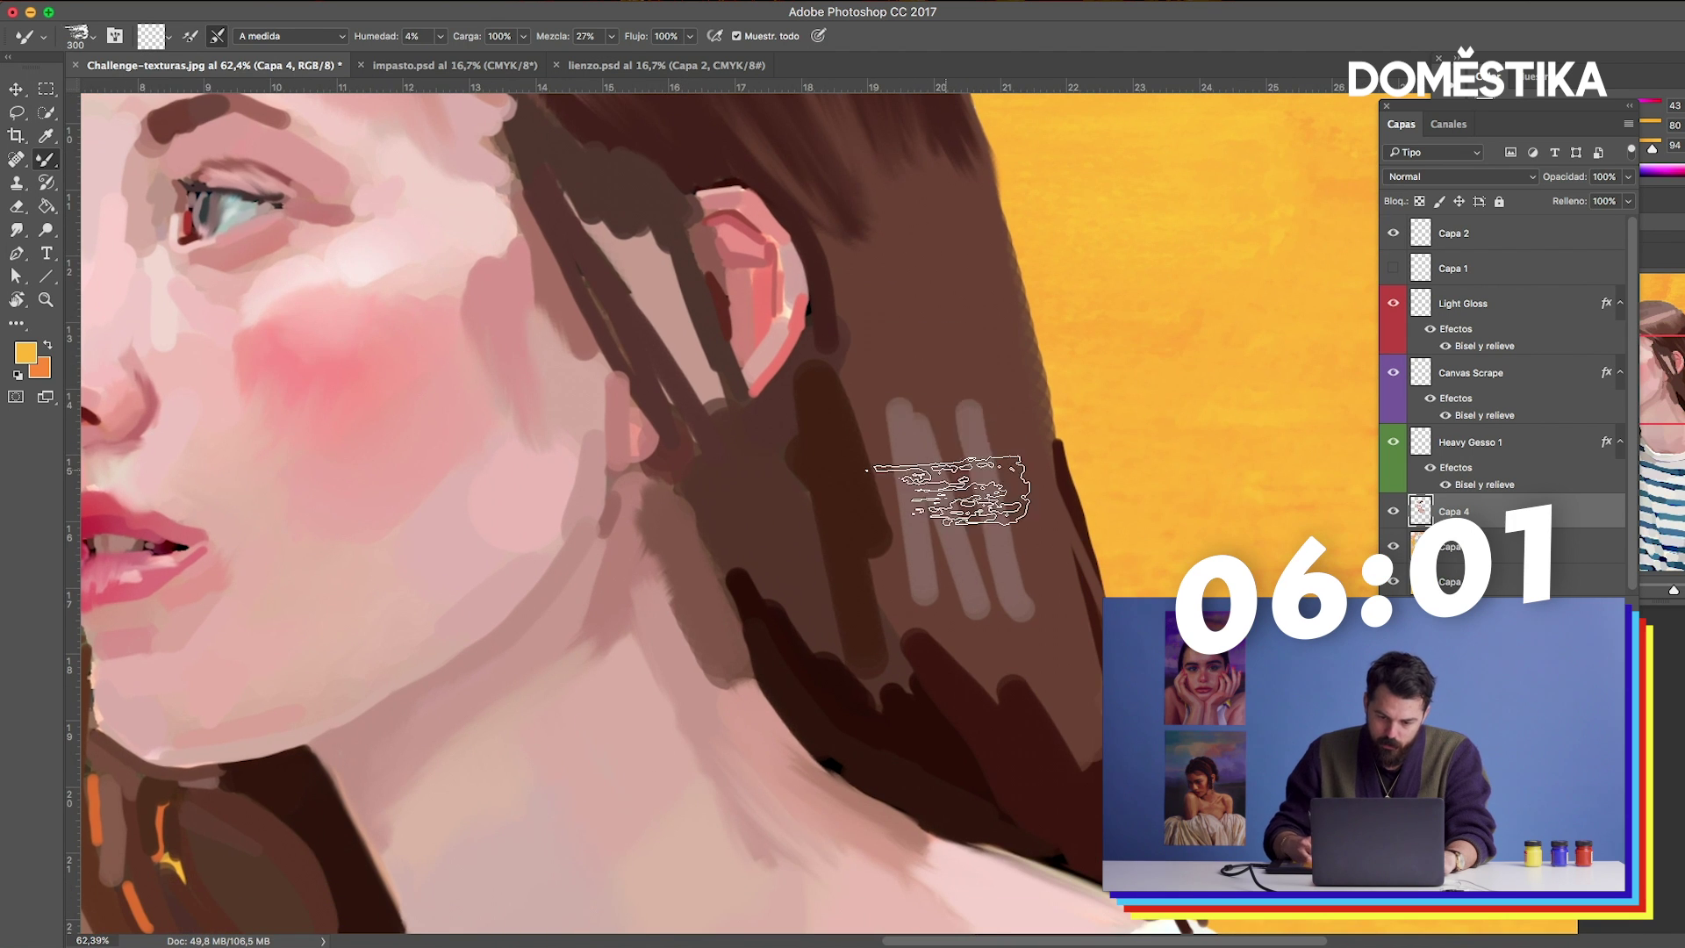
pyautogui.moveTo(913, 386); pyautogui.dragTo(1035, 649)
pyautogui.press(']')
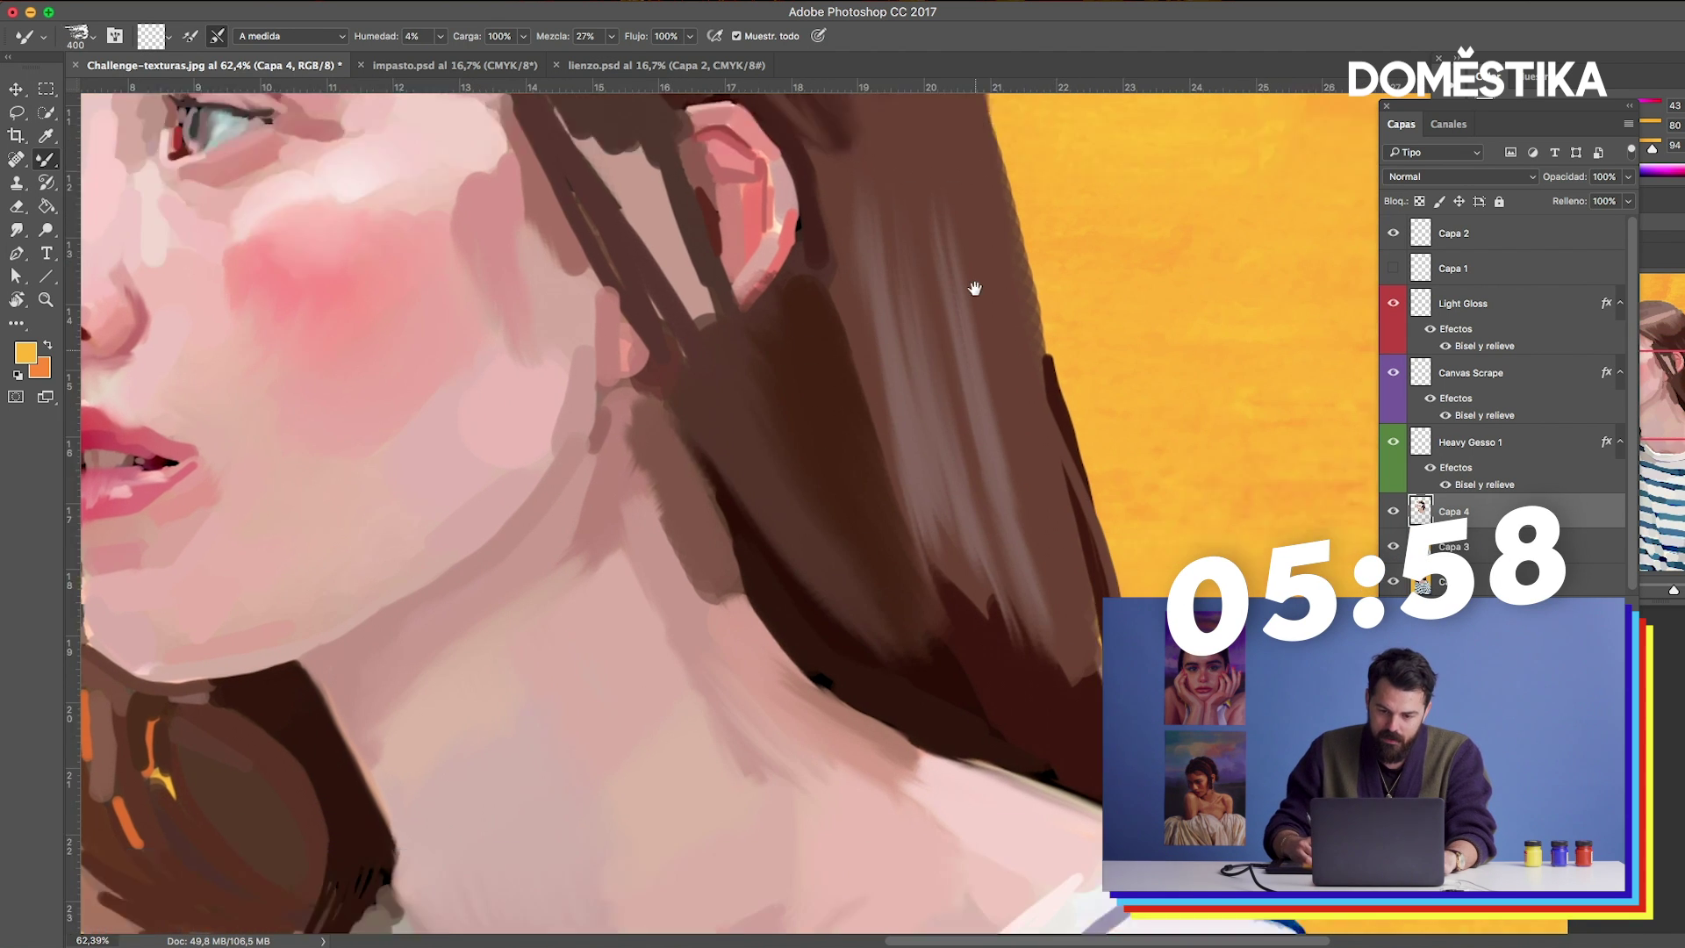
# Smudge and soften the hair edge against the background with a smaller brush.
pyautogui.moveTo(764, 537); pyautogui.dragTo(728, 55)
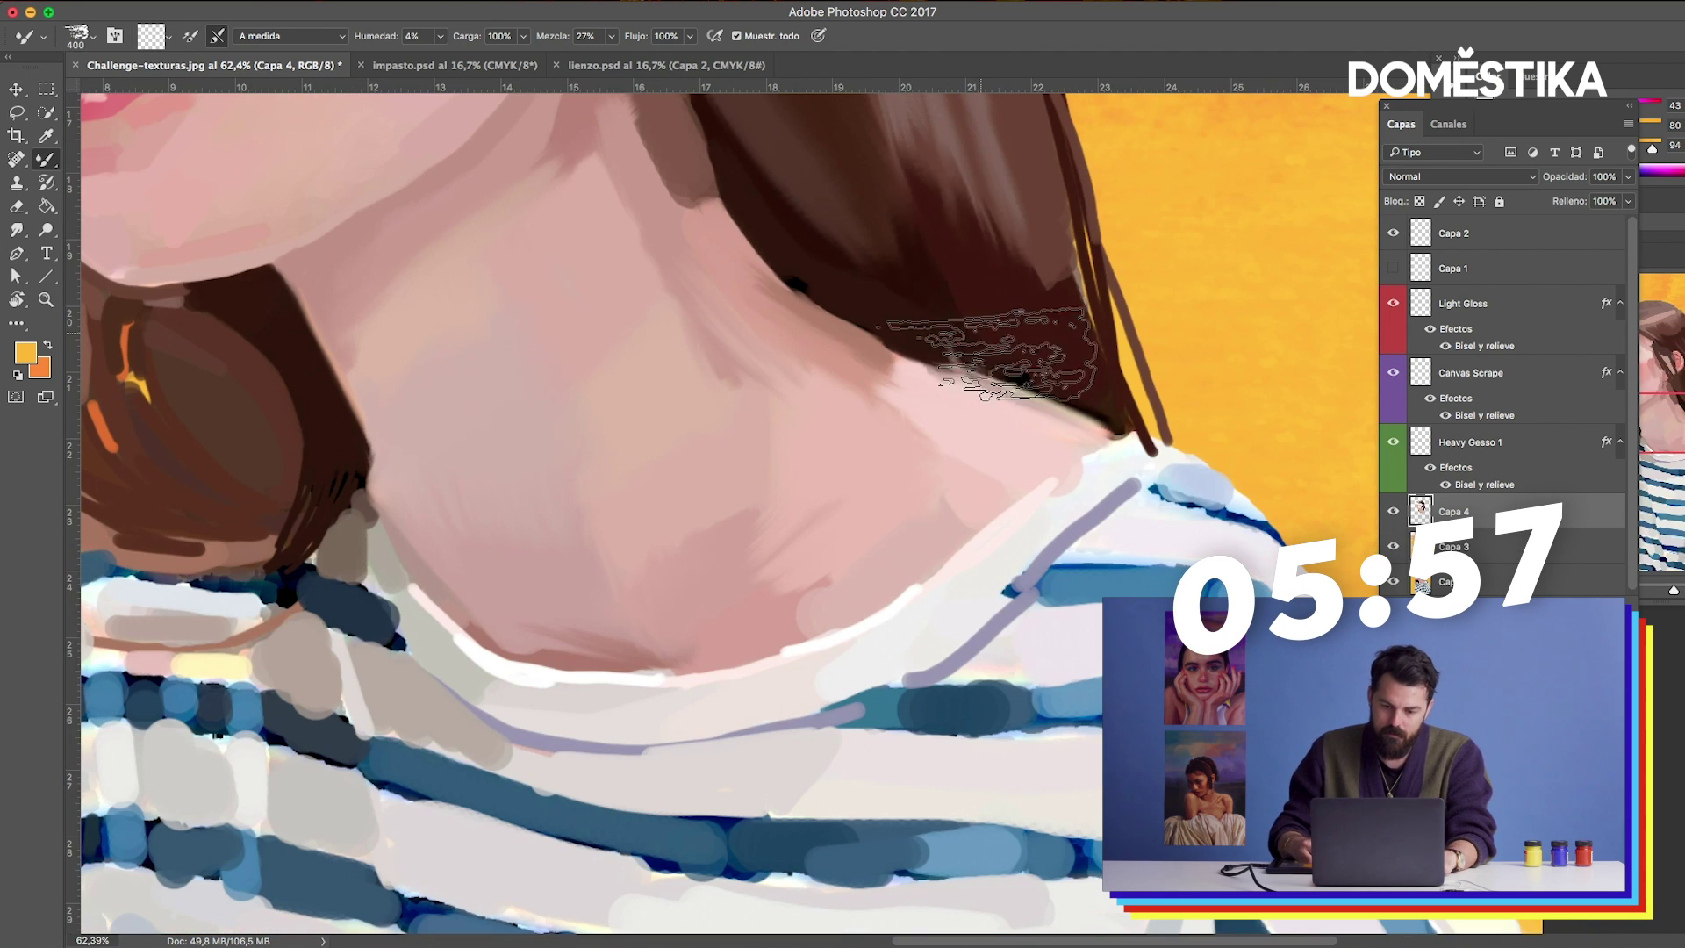
pyautogui.moveTo(1053, 299); pyautogui.dragTo(881, 561)
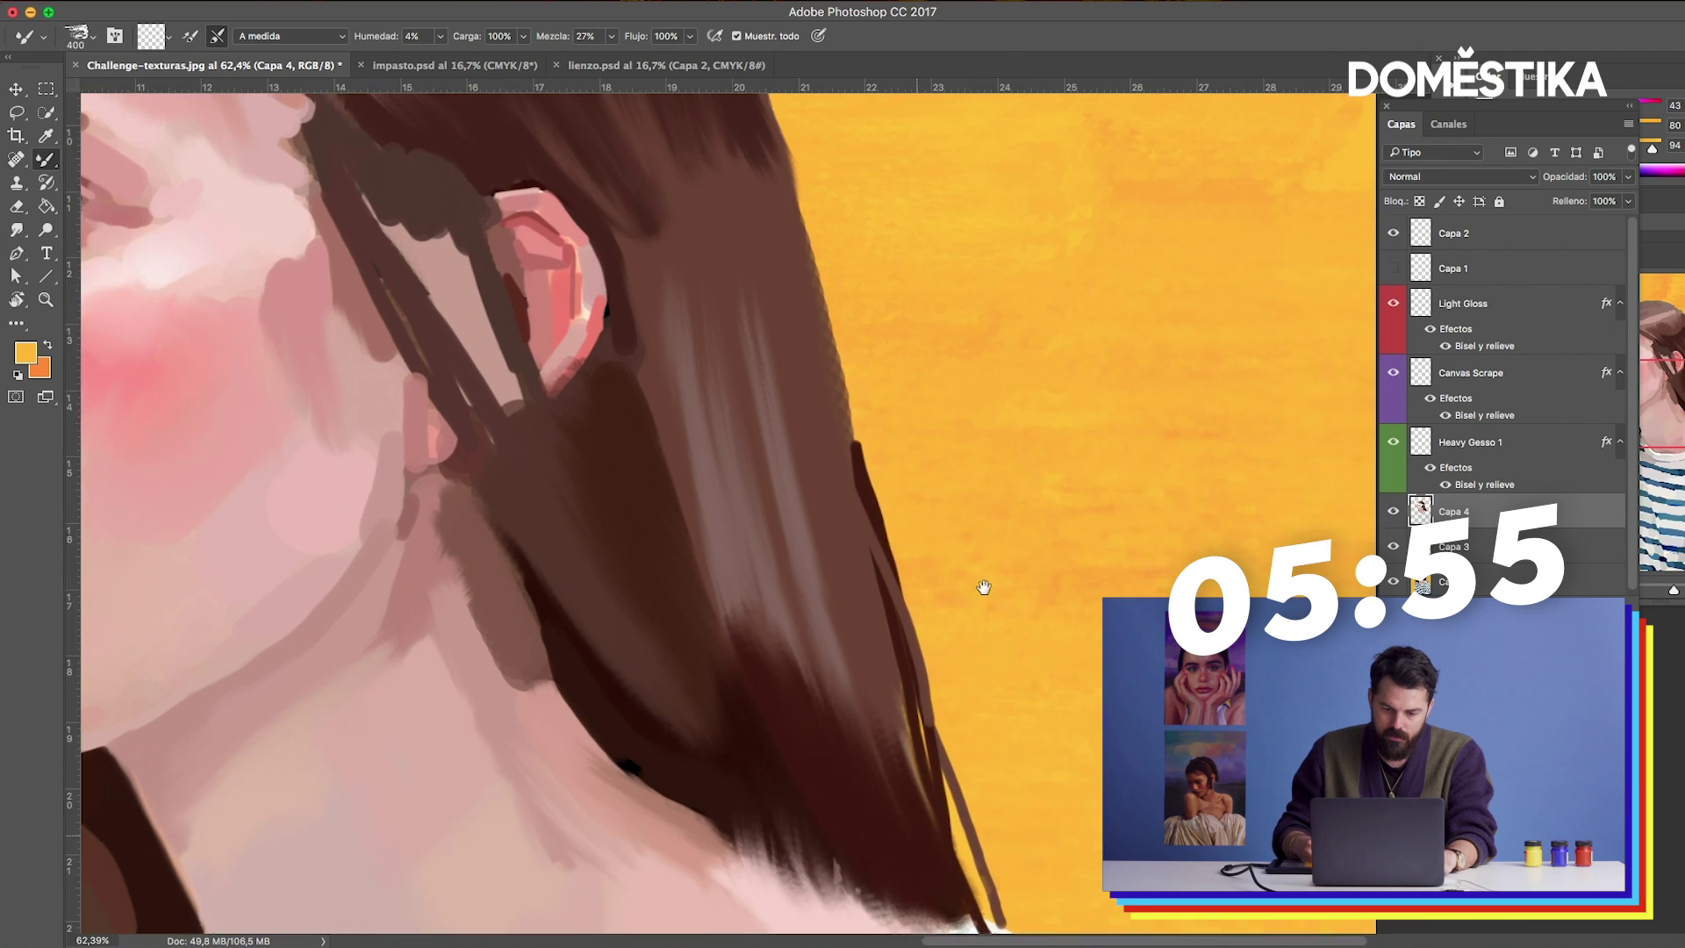
pyautogui.press('[')
pyautogui.moveTo(903, 478); pyautogui.dragTo(883, 252)
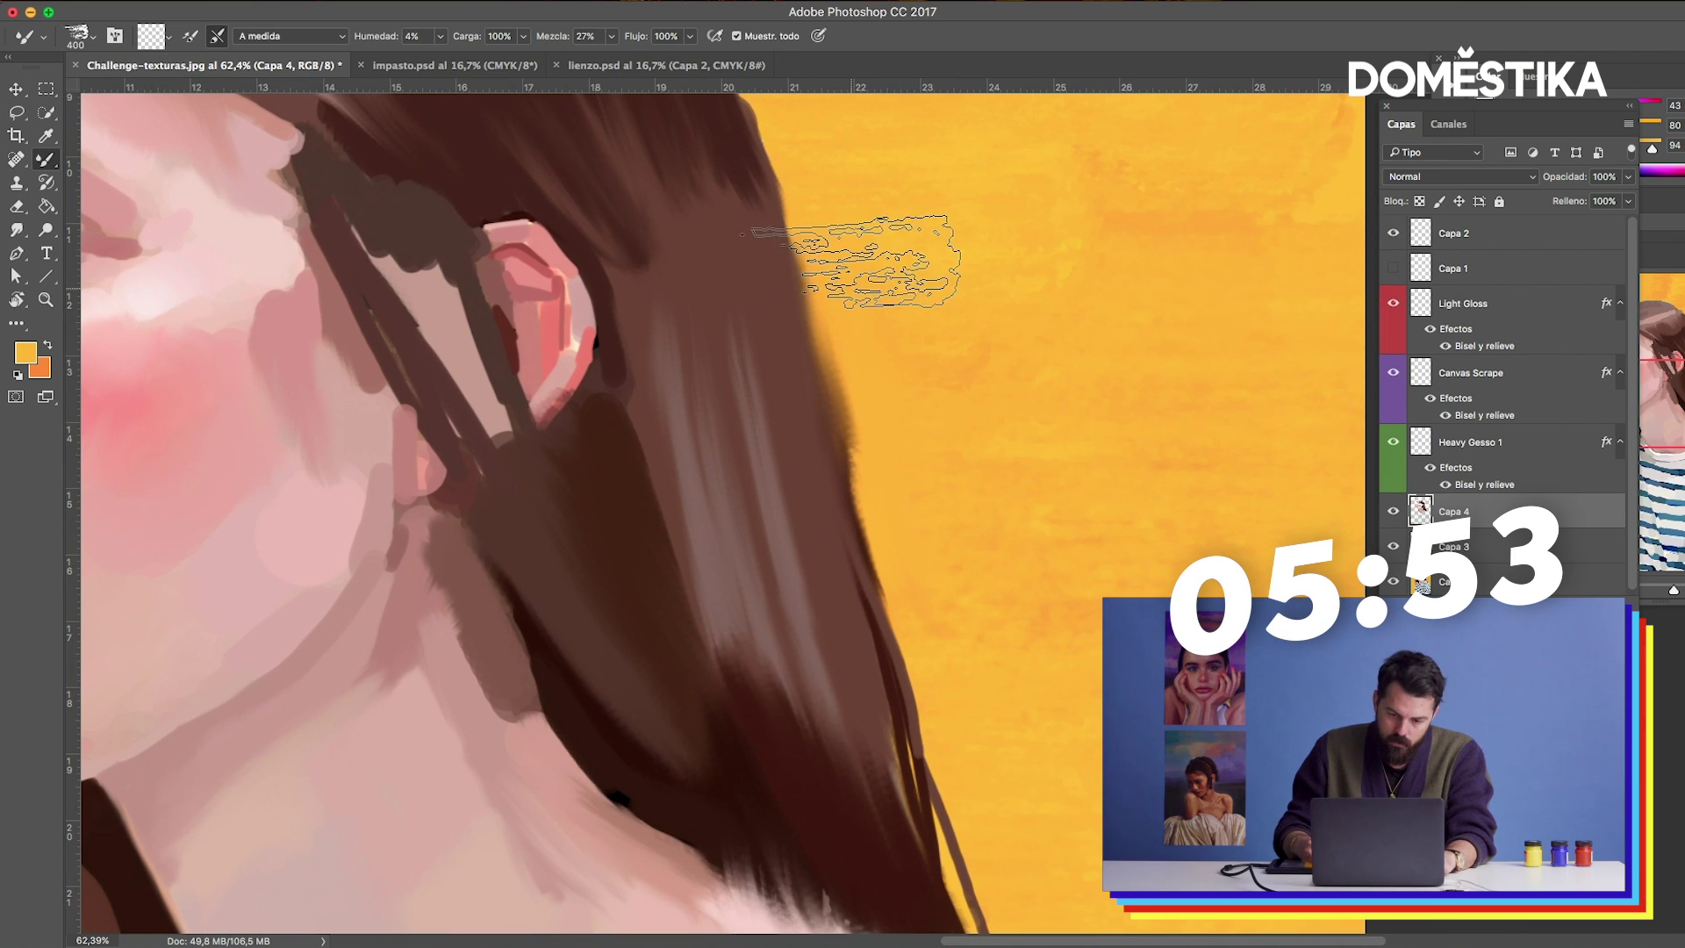
pyautogui.press('[')
pyautogui.moveTo(808, 320)
pyautogui.mouseDown()
pyautogui.moveTo(864, 433)
pyautogui.moveTo(779, 166)
pyautogui.moveTo(932, 440)
pyautogui.moveTo(834, 289)
pyautogui.mouseUp()
# Blend the hair near the light band and smooth the dark patches atop the head.
pyautogui.moveTo(983, 263)
pyautogui.mouseDown()
pyautogui.moveTo(1104, 509)
pyautogui.moveTo(1171, 539)
pyautogui.mouseUp()
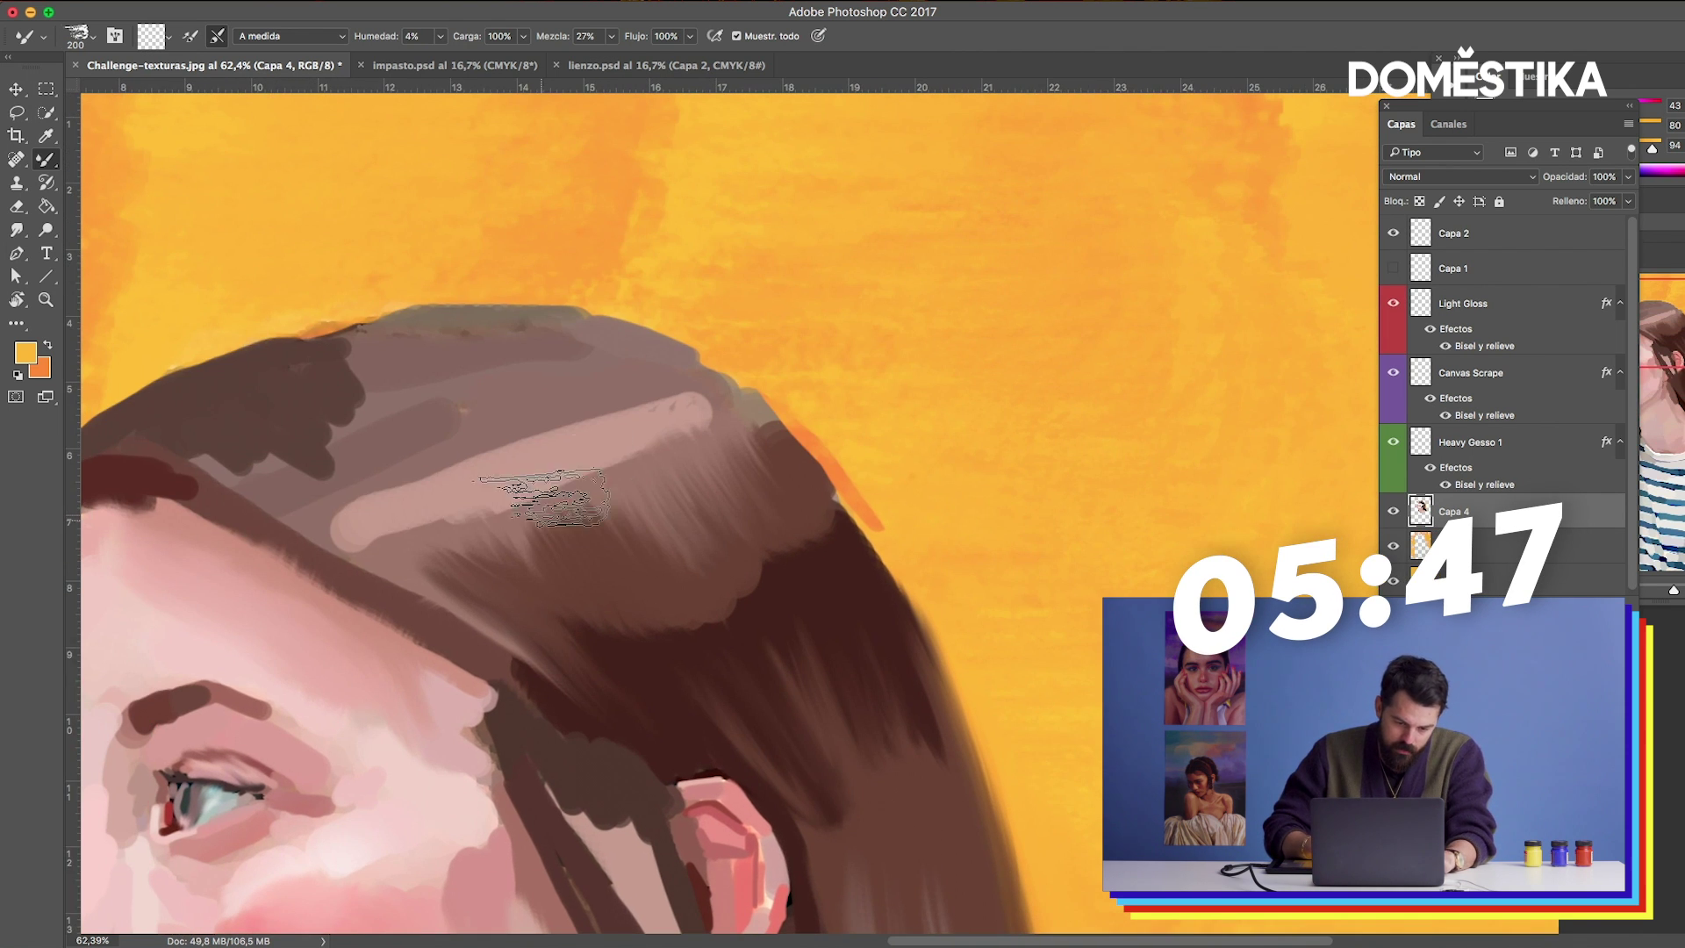
pyautogui.press('[')
pyautogui.press('[')
pyautogui.press('[')
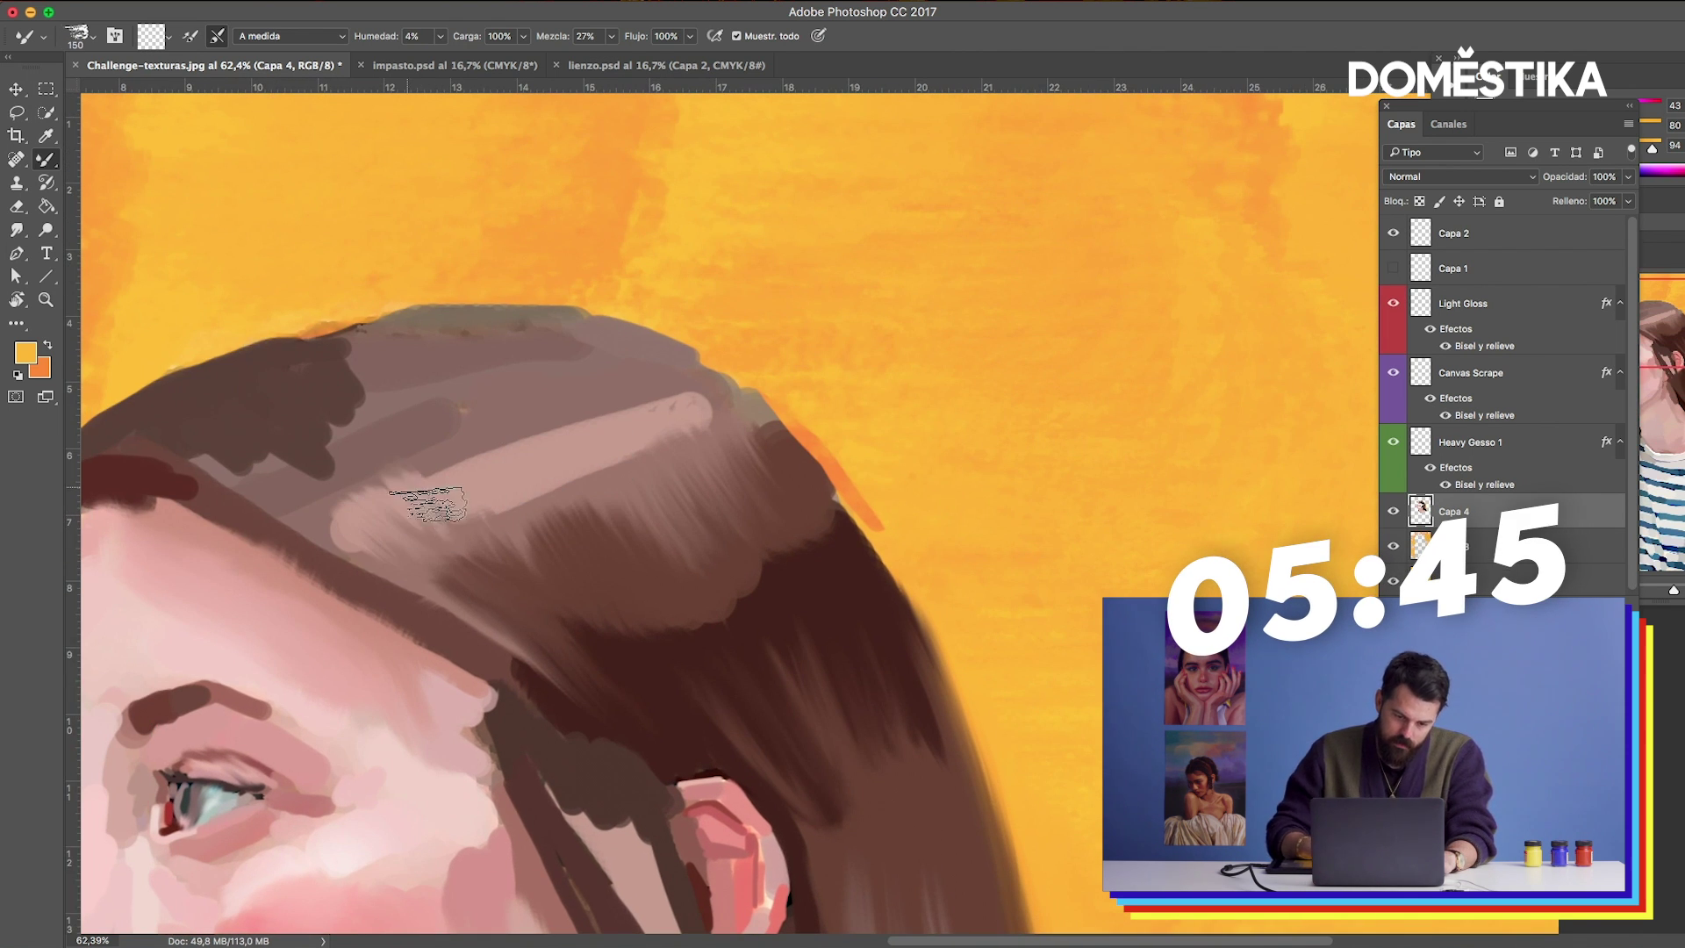
pyautogui.moveTo(465, 465); pyautogui.dragTo(566, 472)
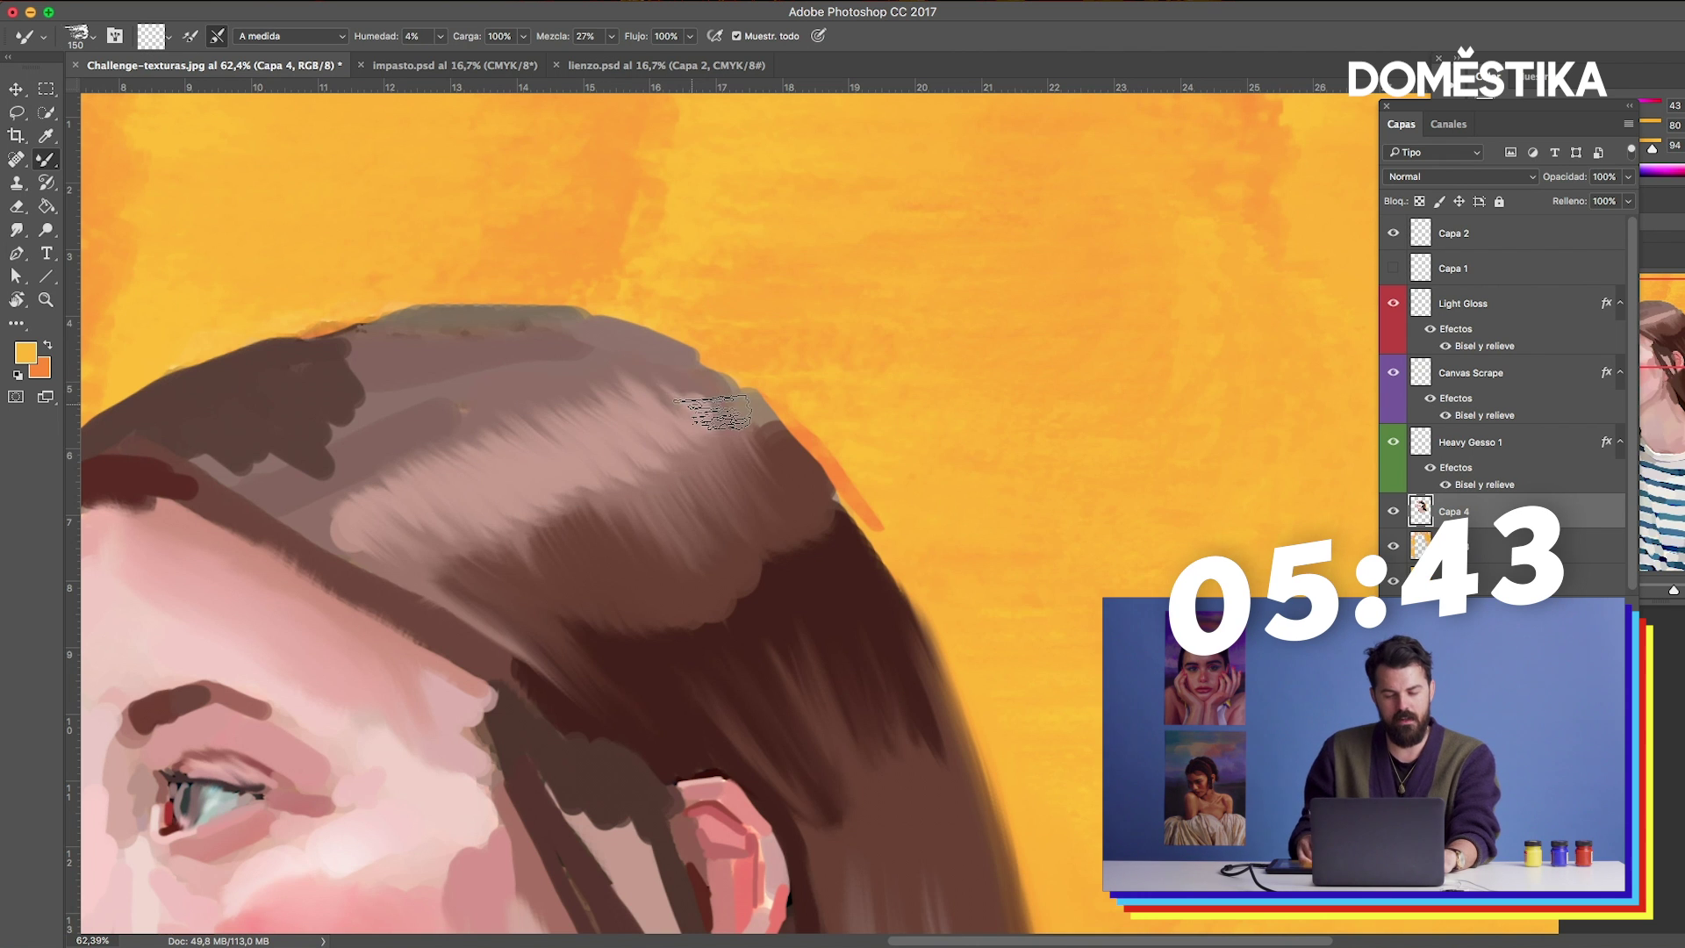
pyautogui.moveTo(337, 351); pyautogui.dragTo(609, 263)
pyautogui.press(']')
pyautogui.press(']')
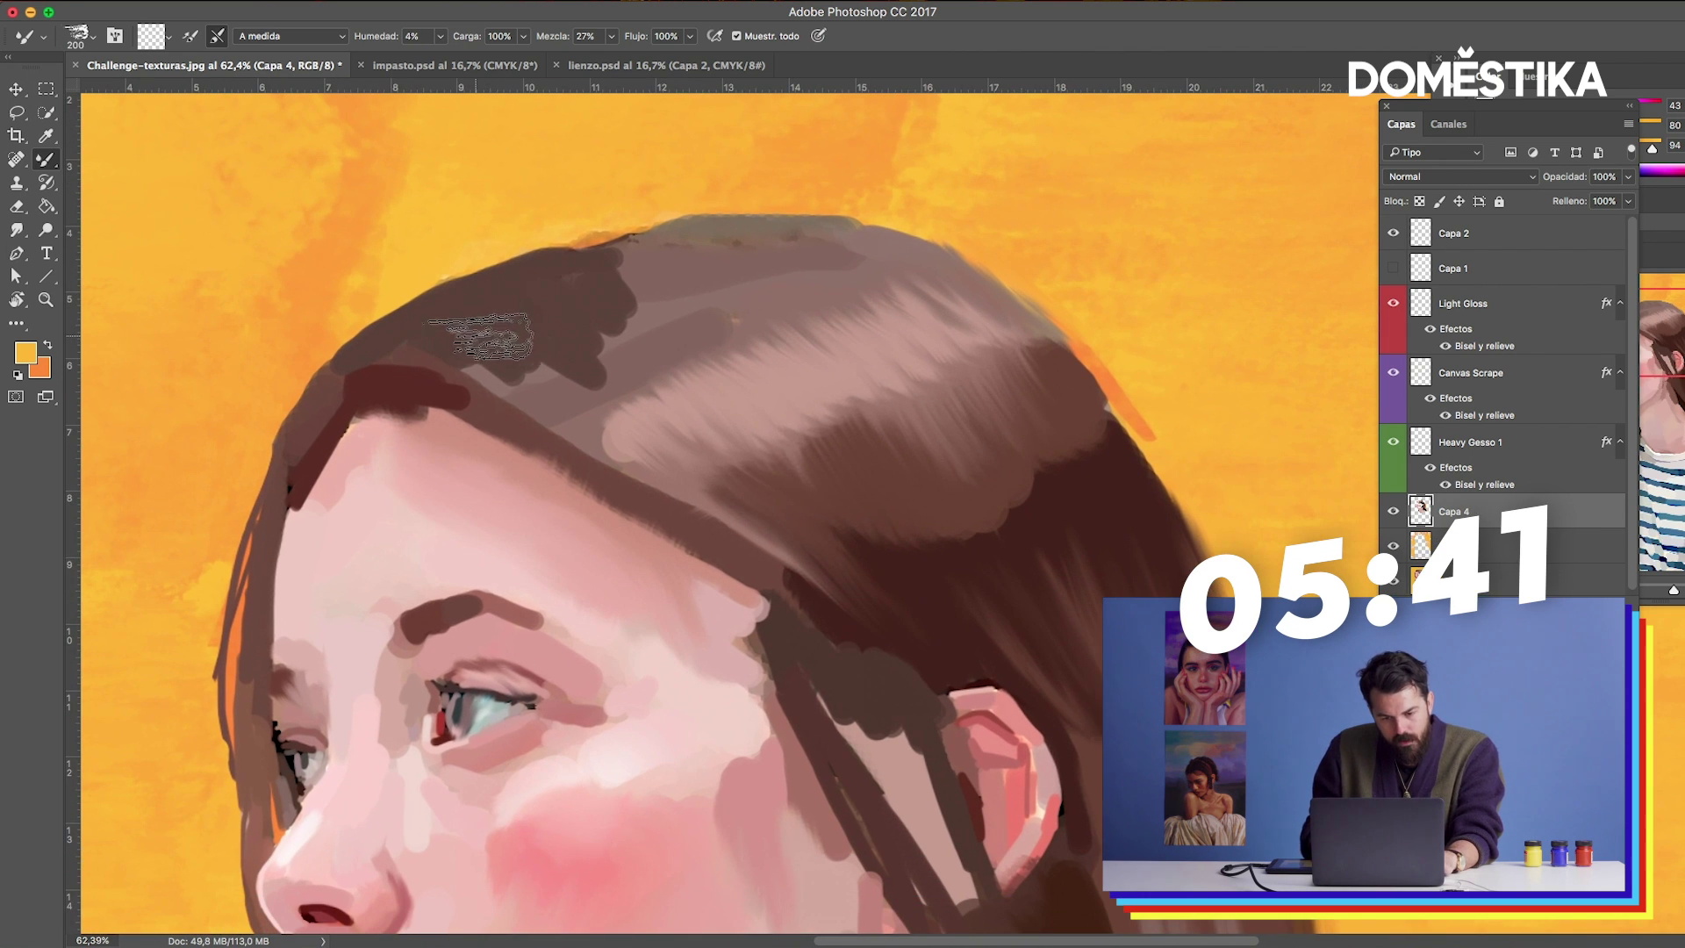
pyautogui.moveTo(555, 358)
pyautogui.mouseDown()
pyautogui.moveTo(623, 290)
pyautogui.moveTo(728, 263)
pyautogui.moveTo(579, 369)
pyautogui.moveTo(714, 353)
pyautogui.mouseUp()
pyautogui.press('[')
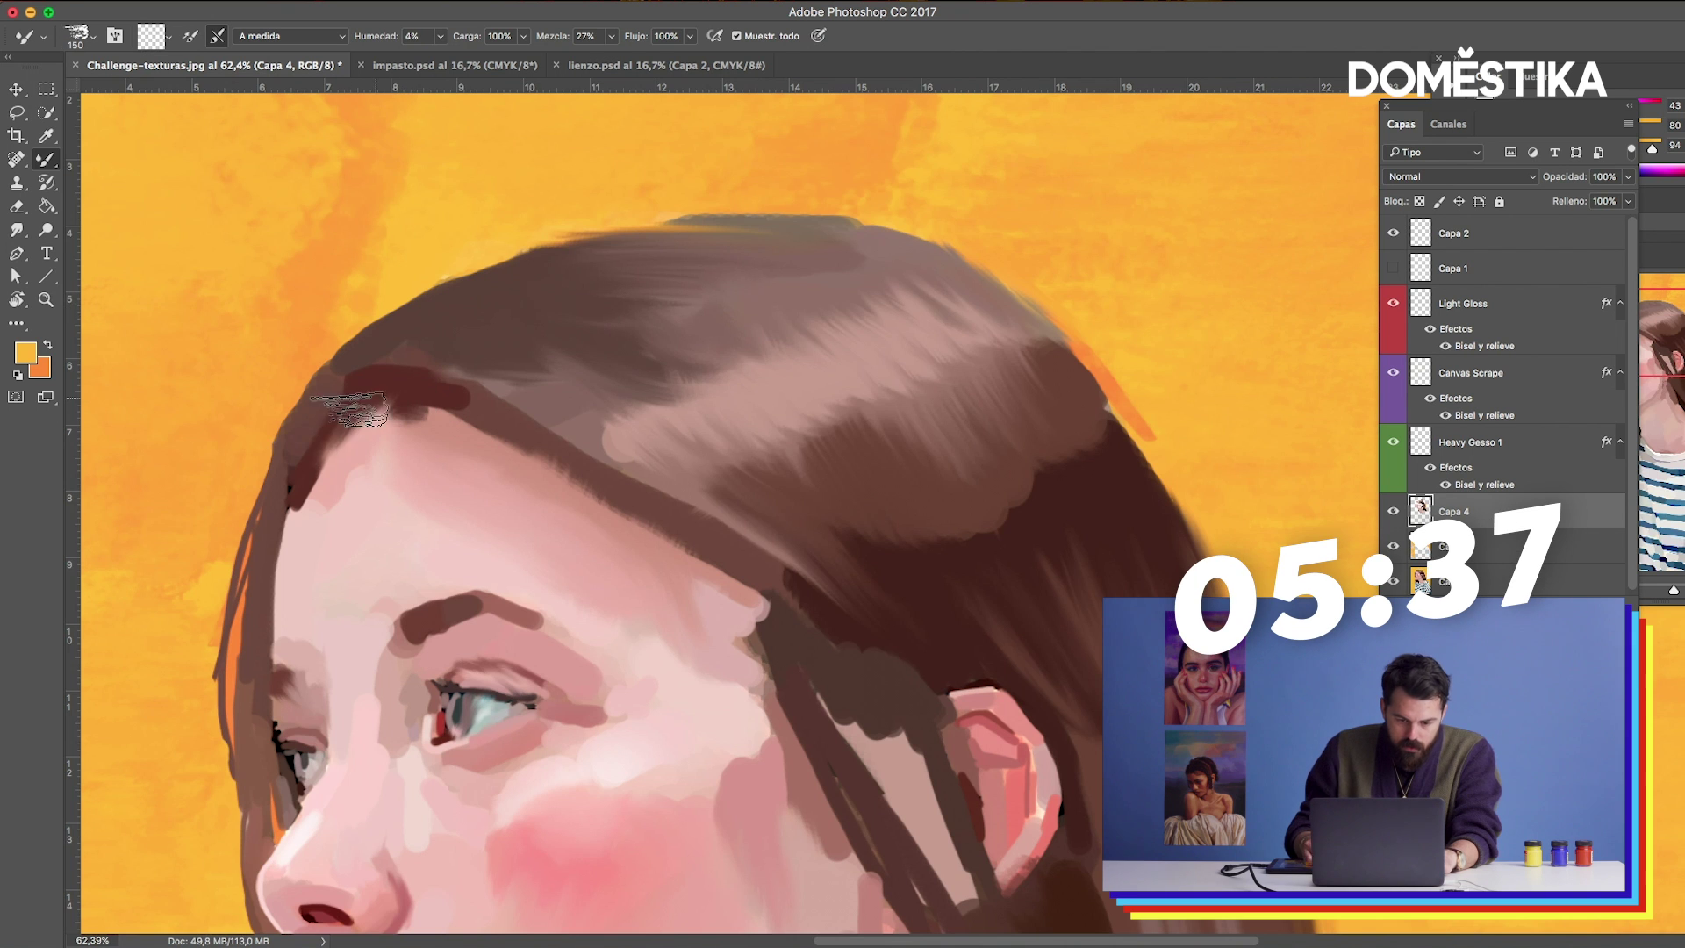
pyautogui.moveTo(246, 561); pyautogui.dragTo(640, 237)
pyautogui.press(']')
pyautogui.press(']')
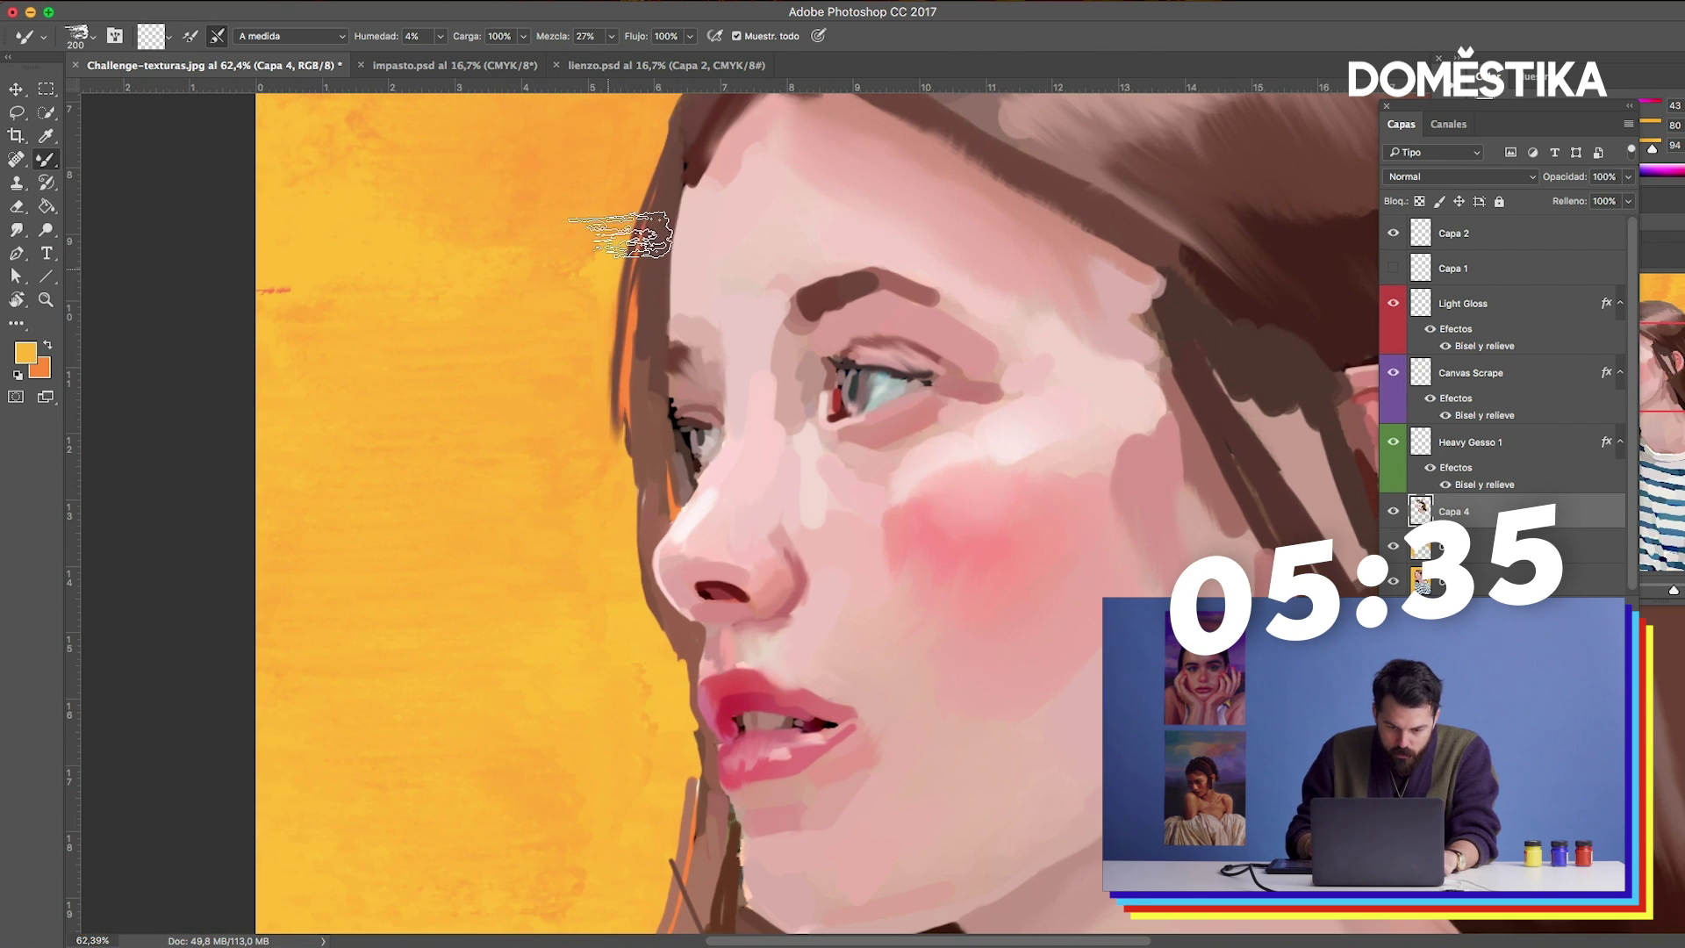
# Blend the orange streak in the hair under the chin into the surrounding brown.
pyautogui.moveTo(782, 325); pyautogui.dragTo(749, 110)
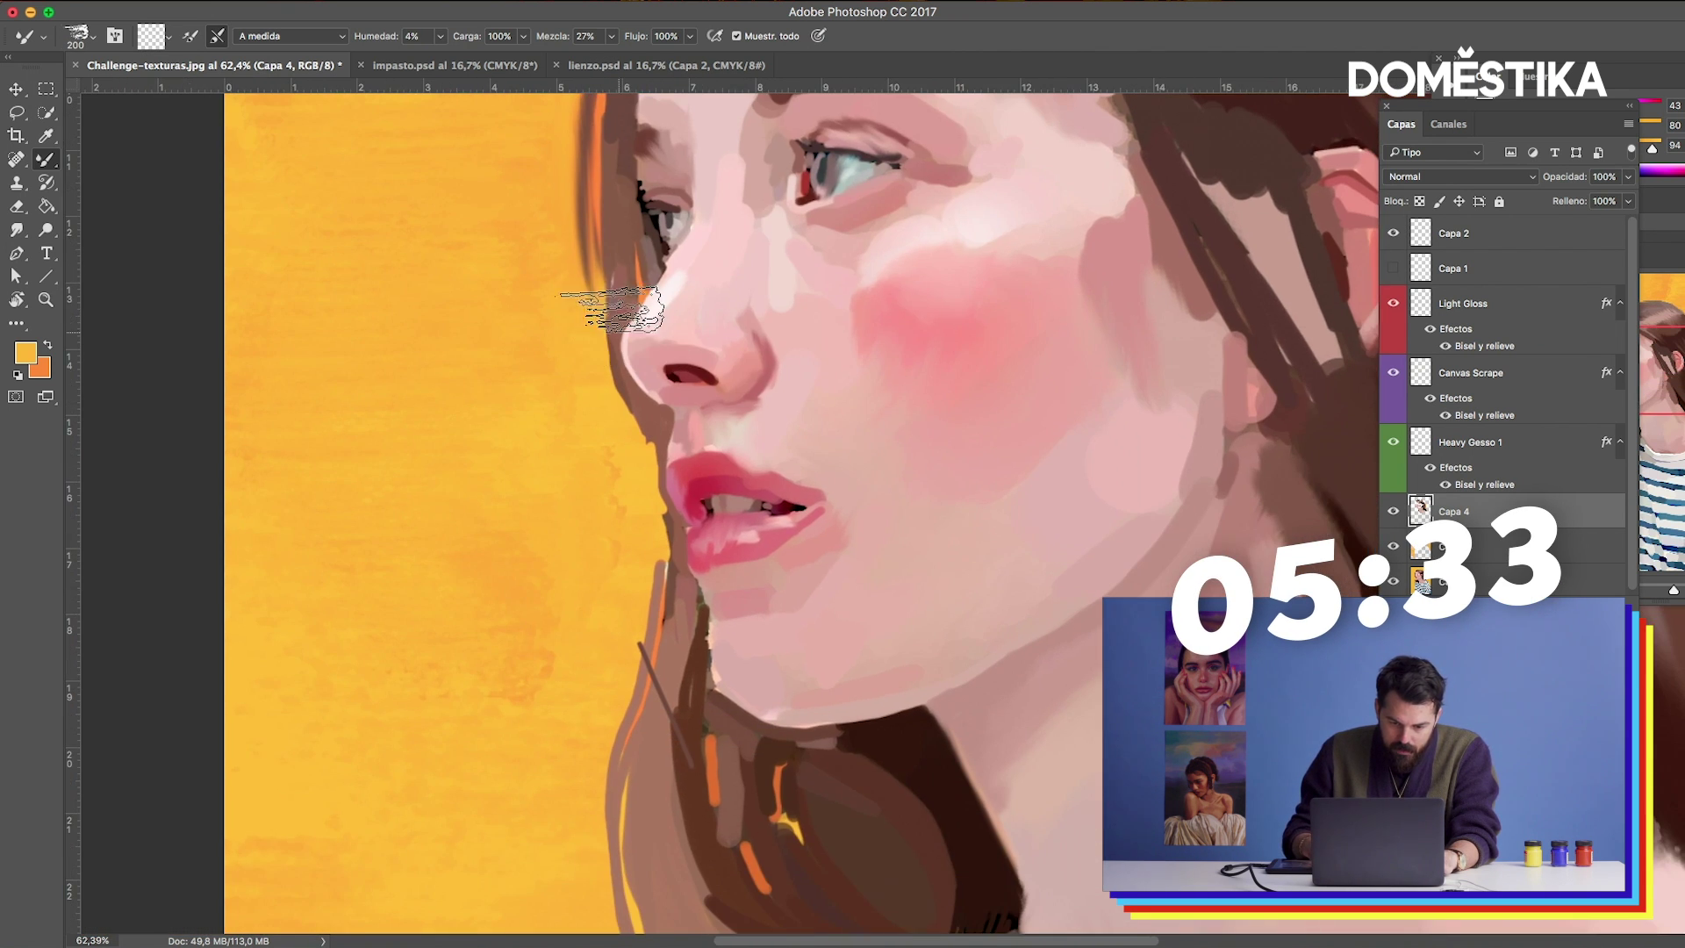
pyautogui.moveTo(878, 404); pyautogui.dragTo(857, 242)
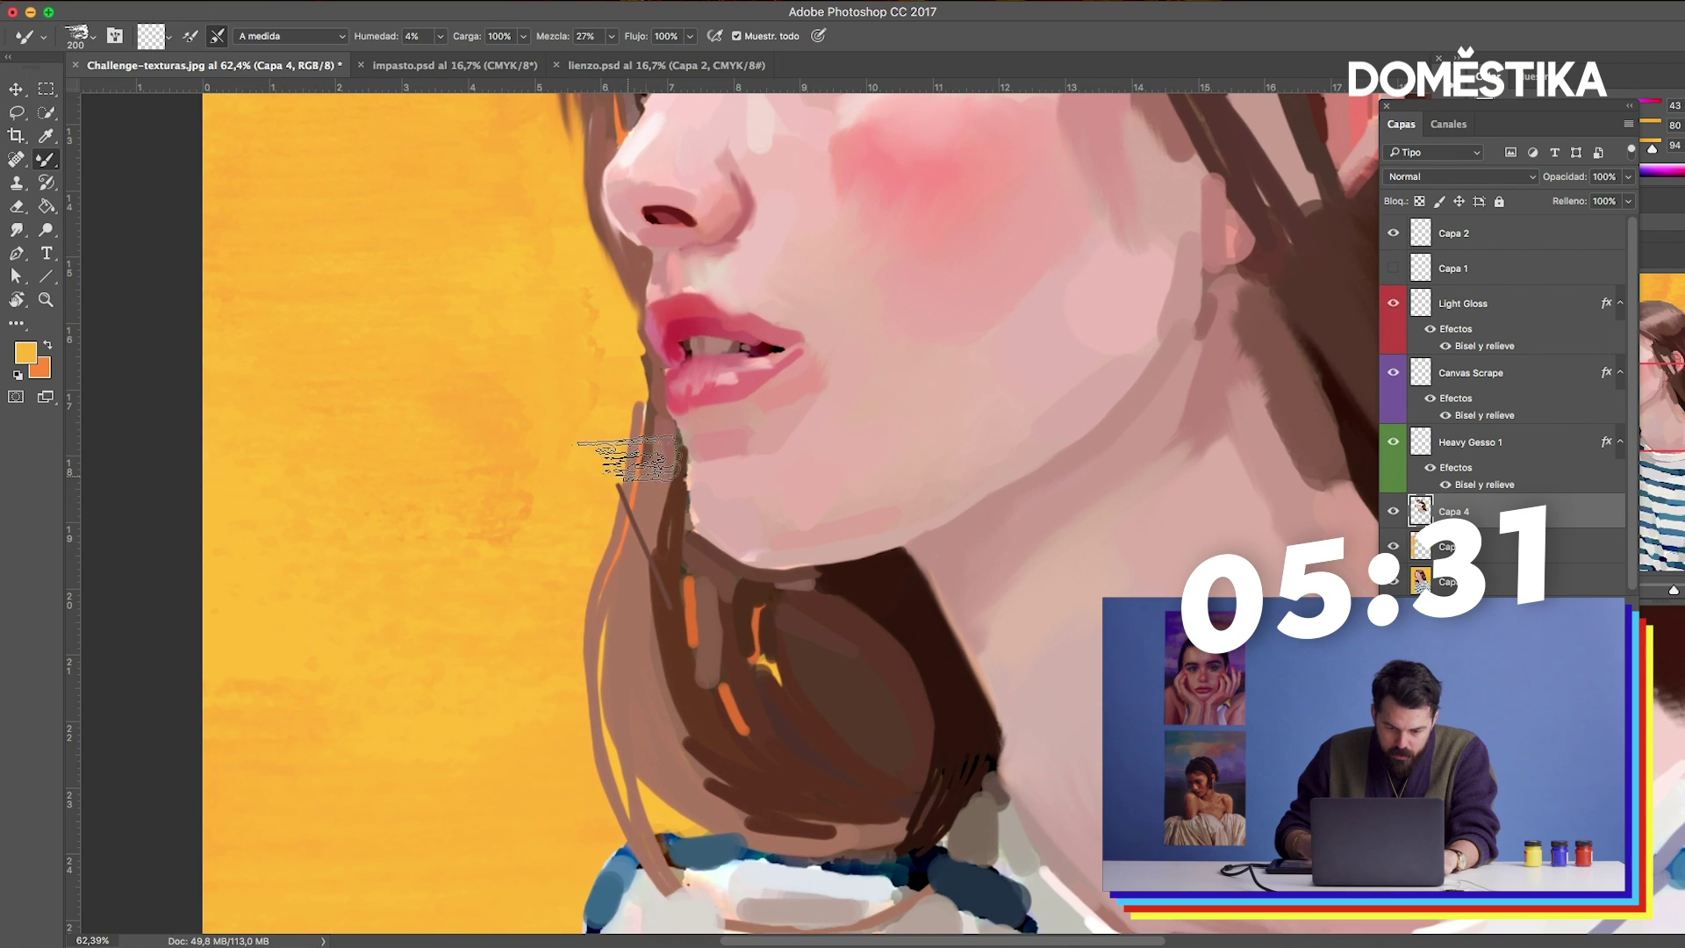
pyautogui.moveTo(732, 640)
pyautogui.mouseDown()
pyautogui.moveTo(780, 652)
pyautogui.moveTo(829, 604)
pyautogui.mouseUp()
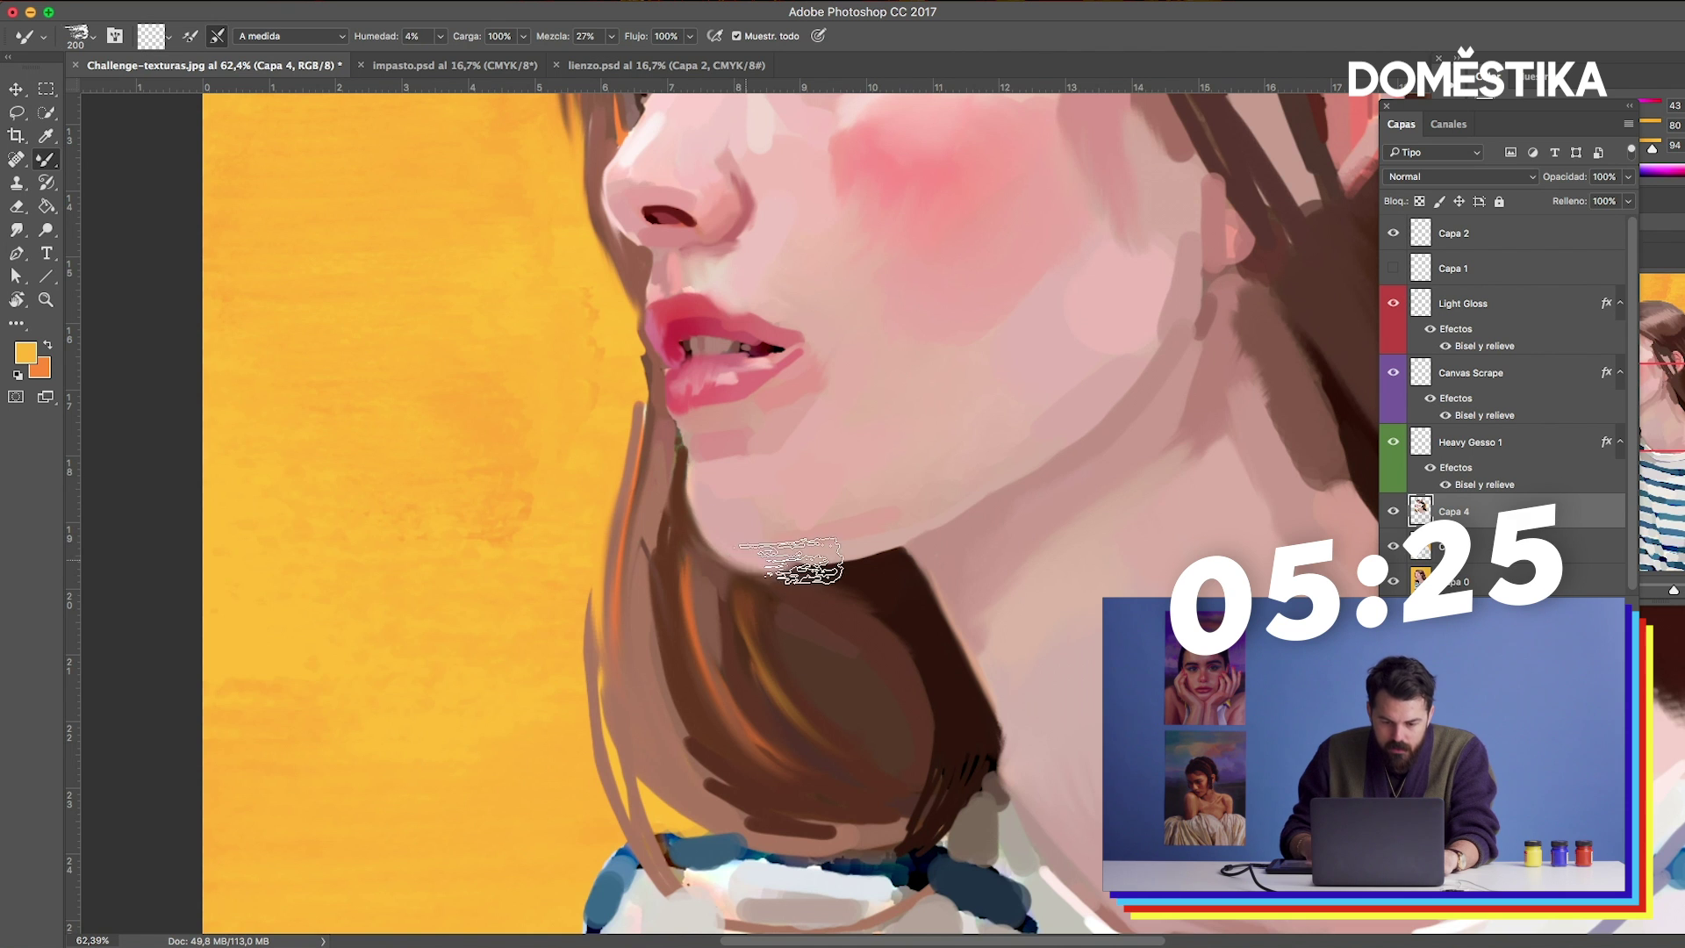
pyautogui.moveTo(899, 507); pyautogui.dragTo(802, 401)
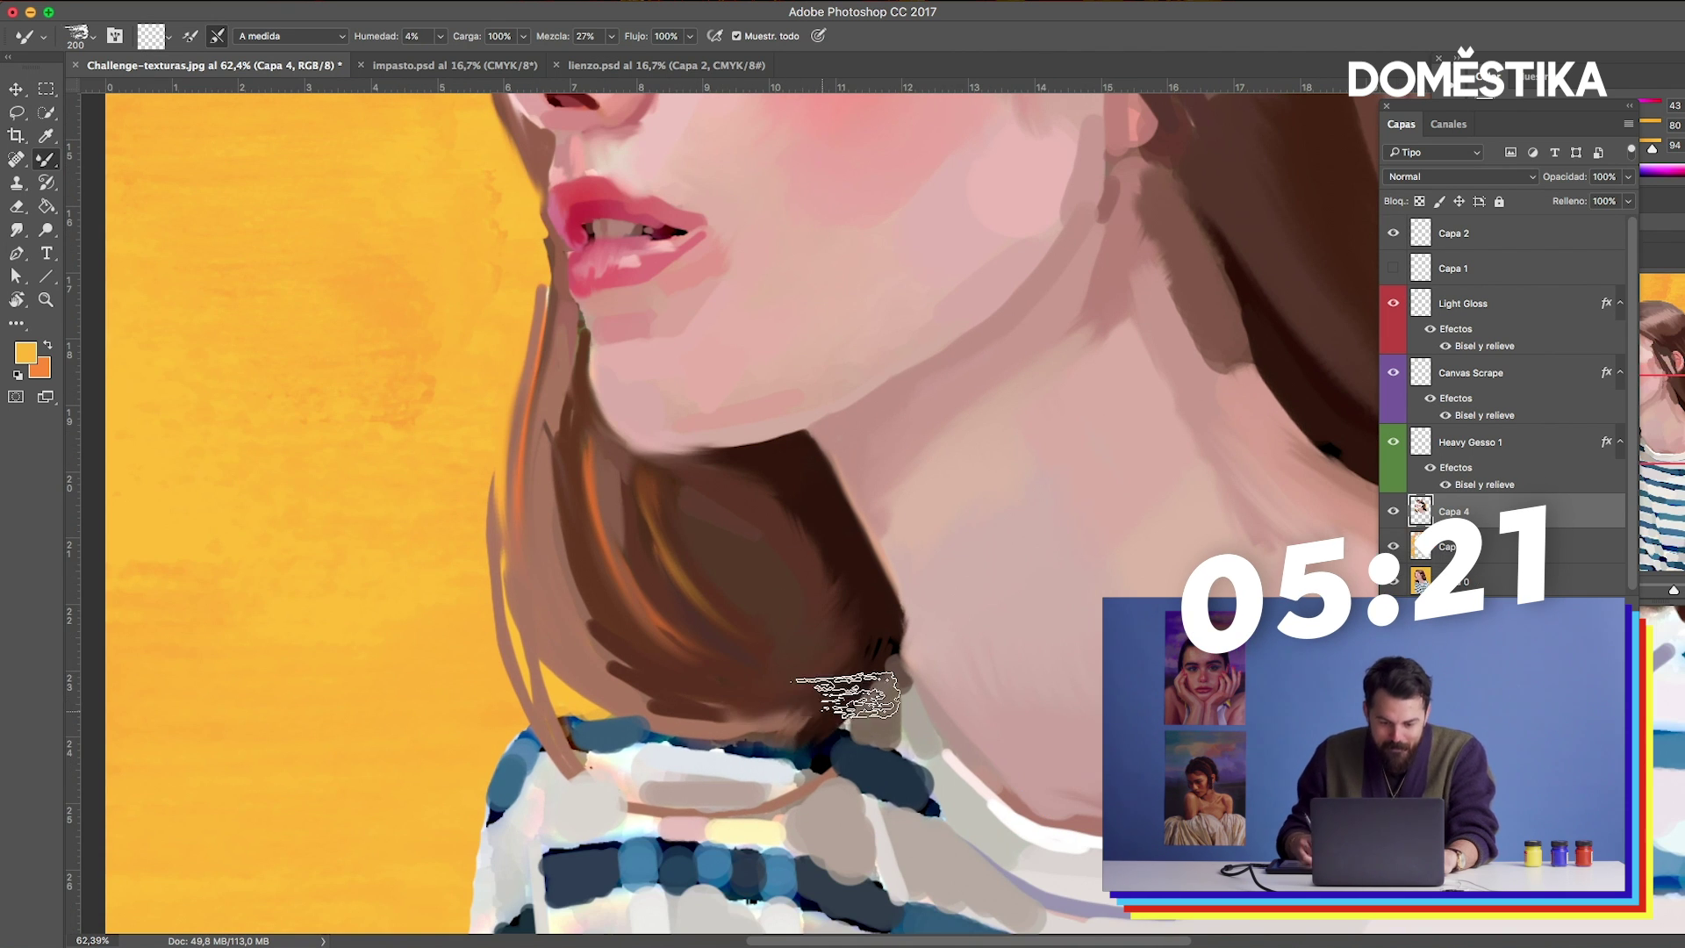
pyautogui.moveTo(1107, 835)
pyautogui.mouseDown()
pyautogui.moveTo(891, 344)
pyautogui.moveTo(1159, 432)
pyautogui.mouseUp()
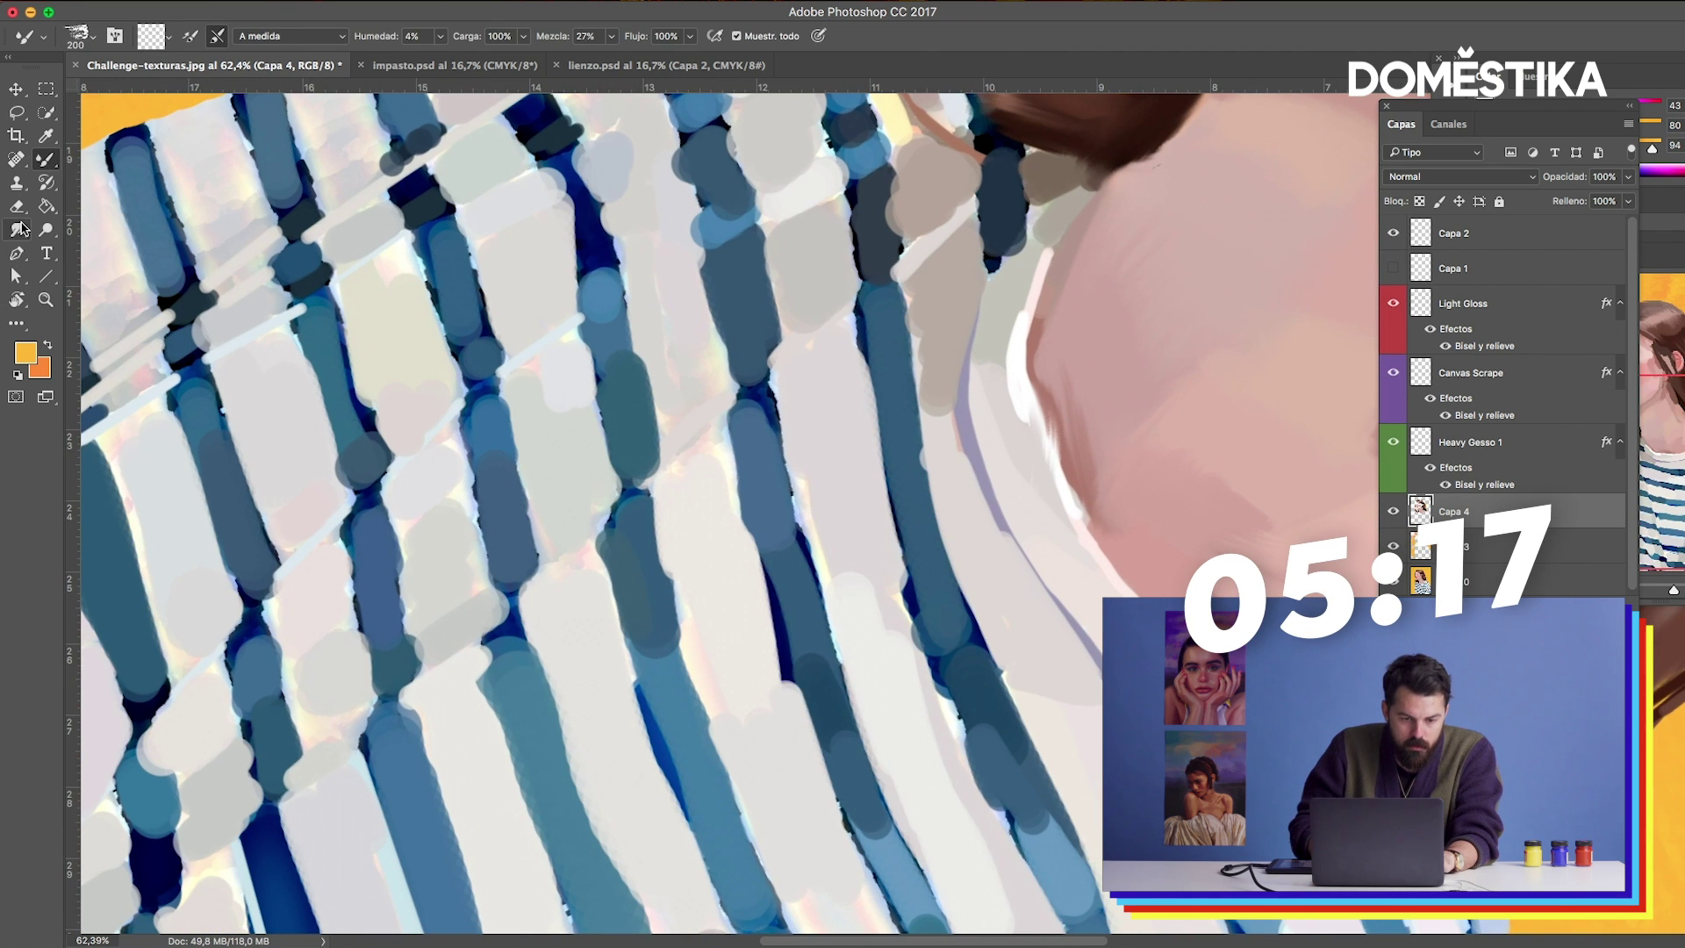
# With the Smudge tool active, rotate the canvas so the shirt stripes run vertically.
pyautogui.click(16, 229)
pyautogui.press('r')
pyautogui.moveTo(346, 241); pyautogui.dragTo(556, 301)
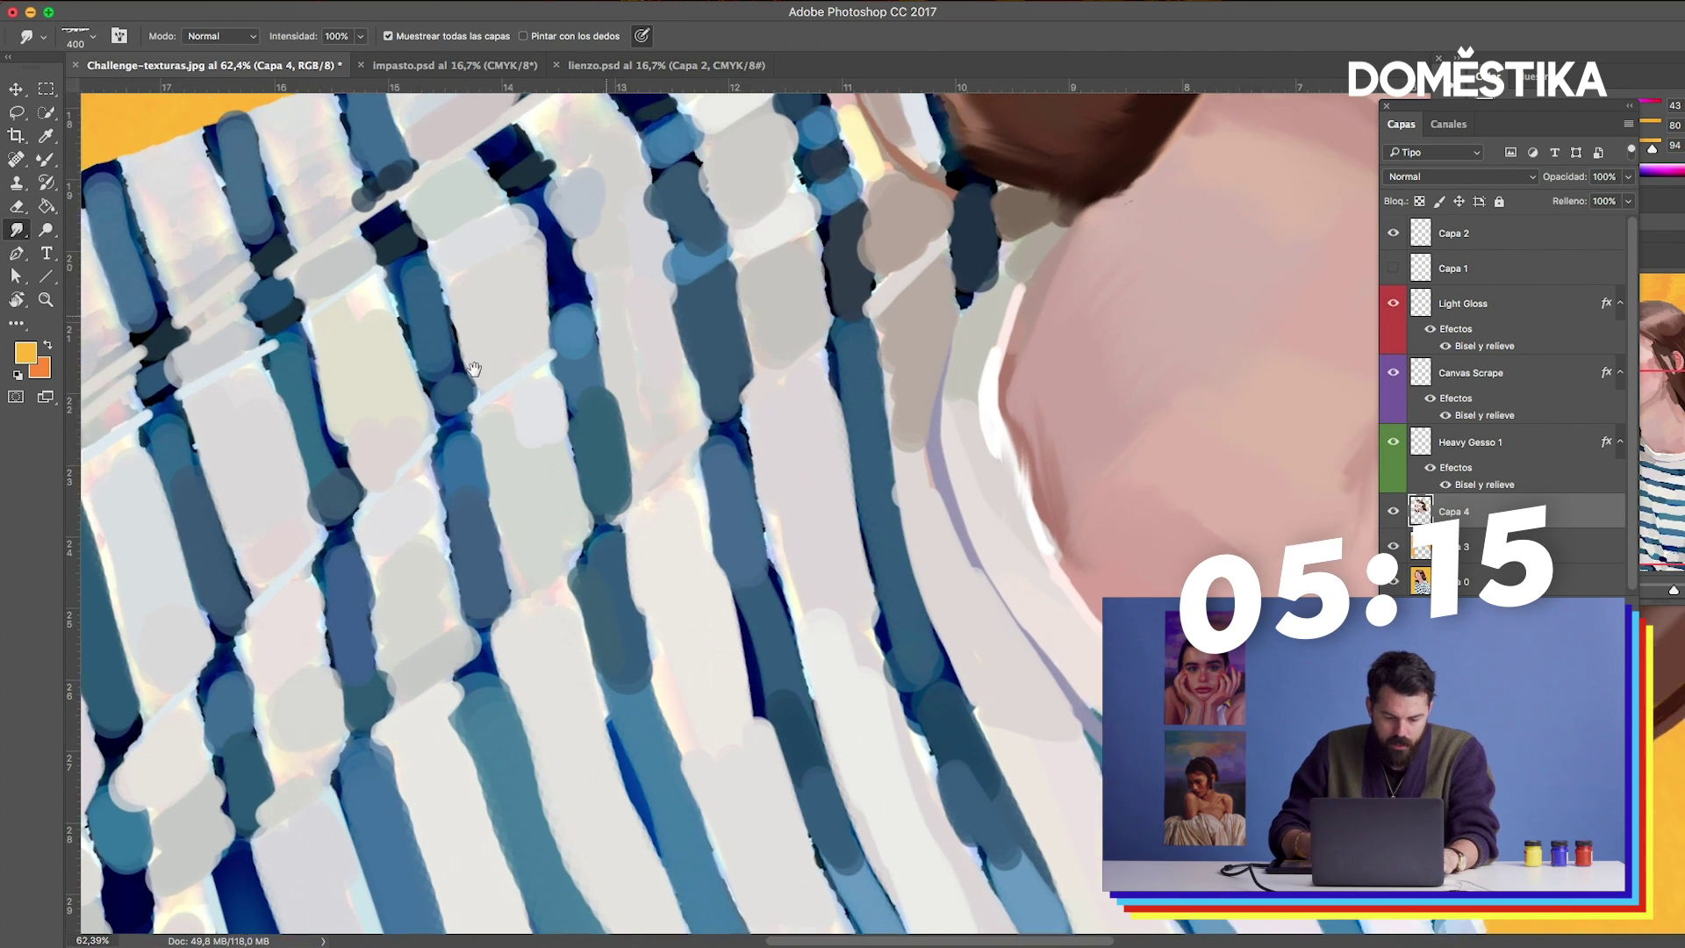
pyautogui.moveTo(689, 210); pyautogui.dragTo(787, 199)
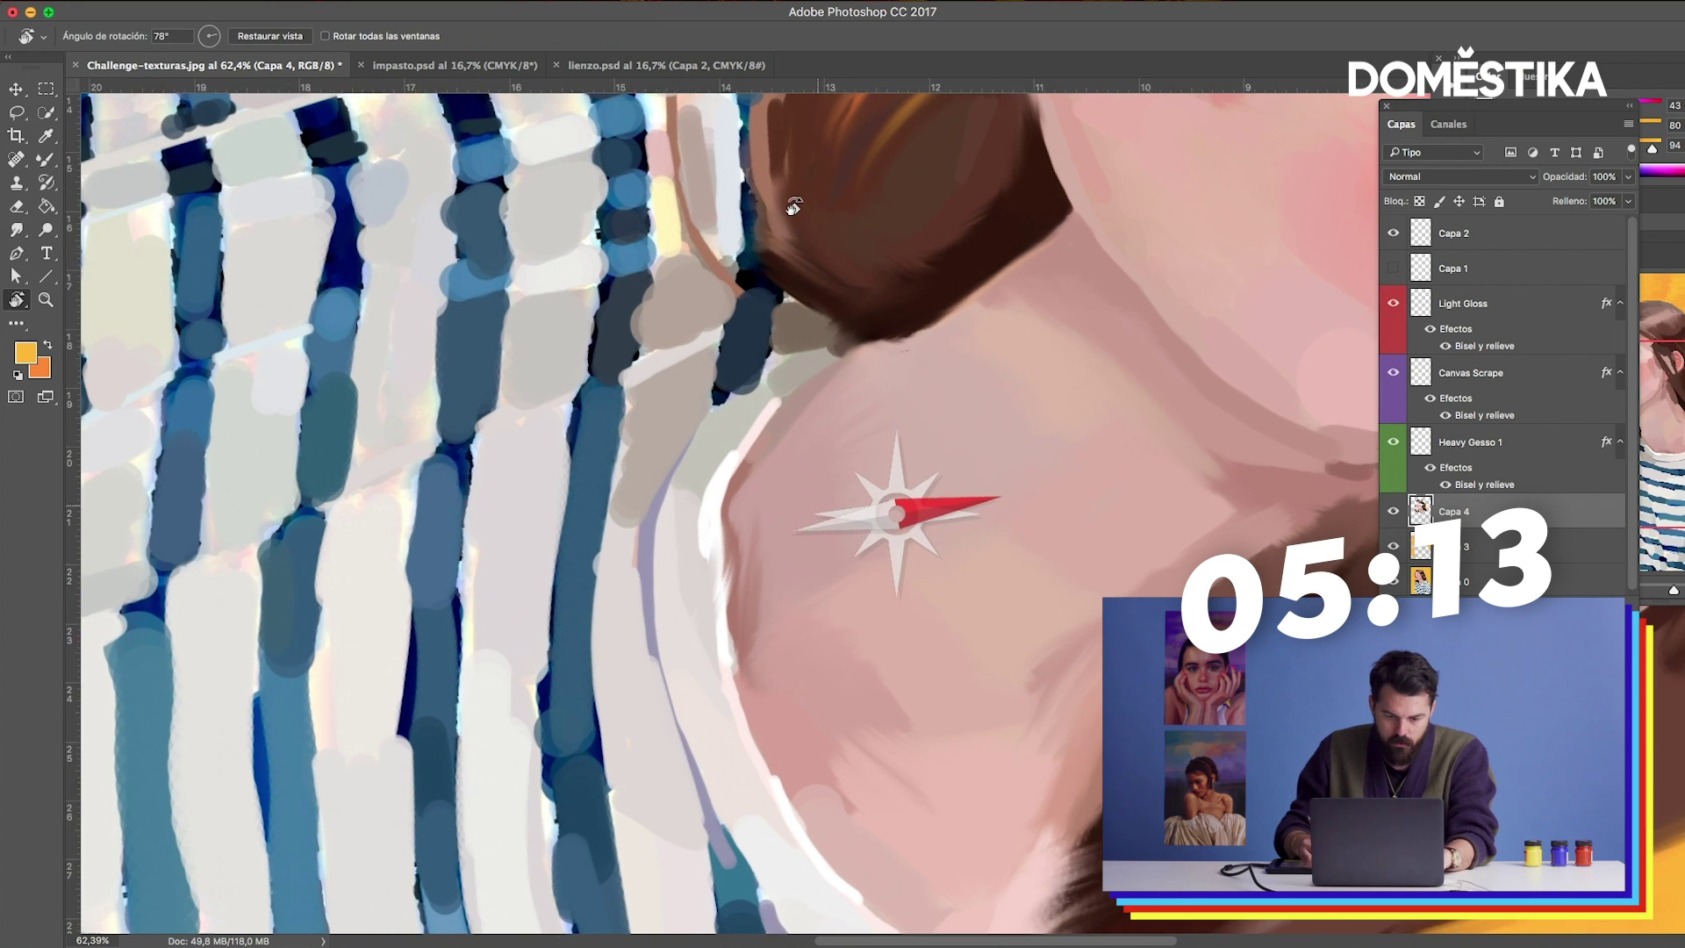
pyautogui.moveTo(820, 272); pyautogui.dragTo(838, 232)
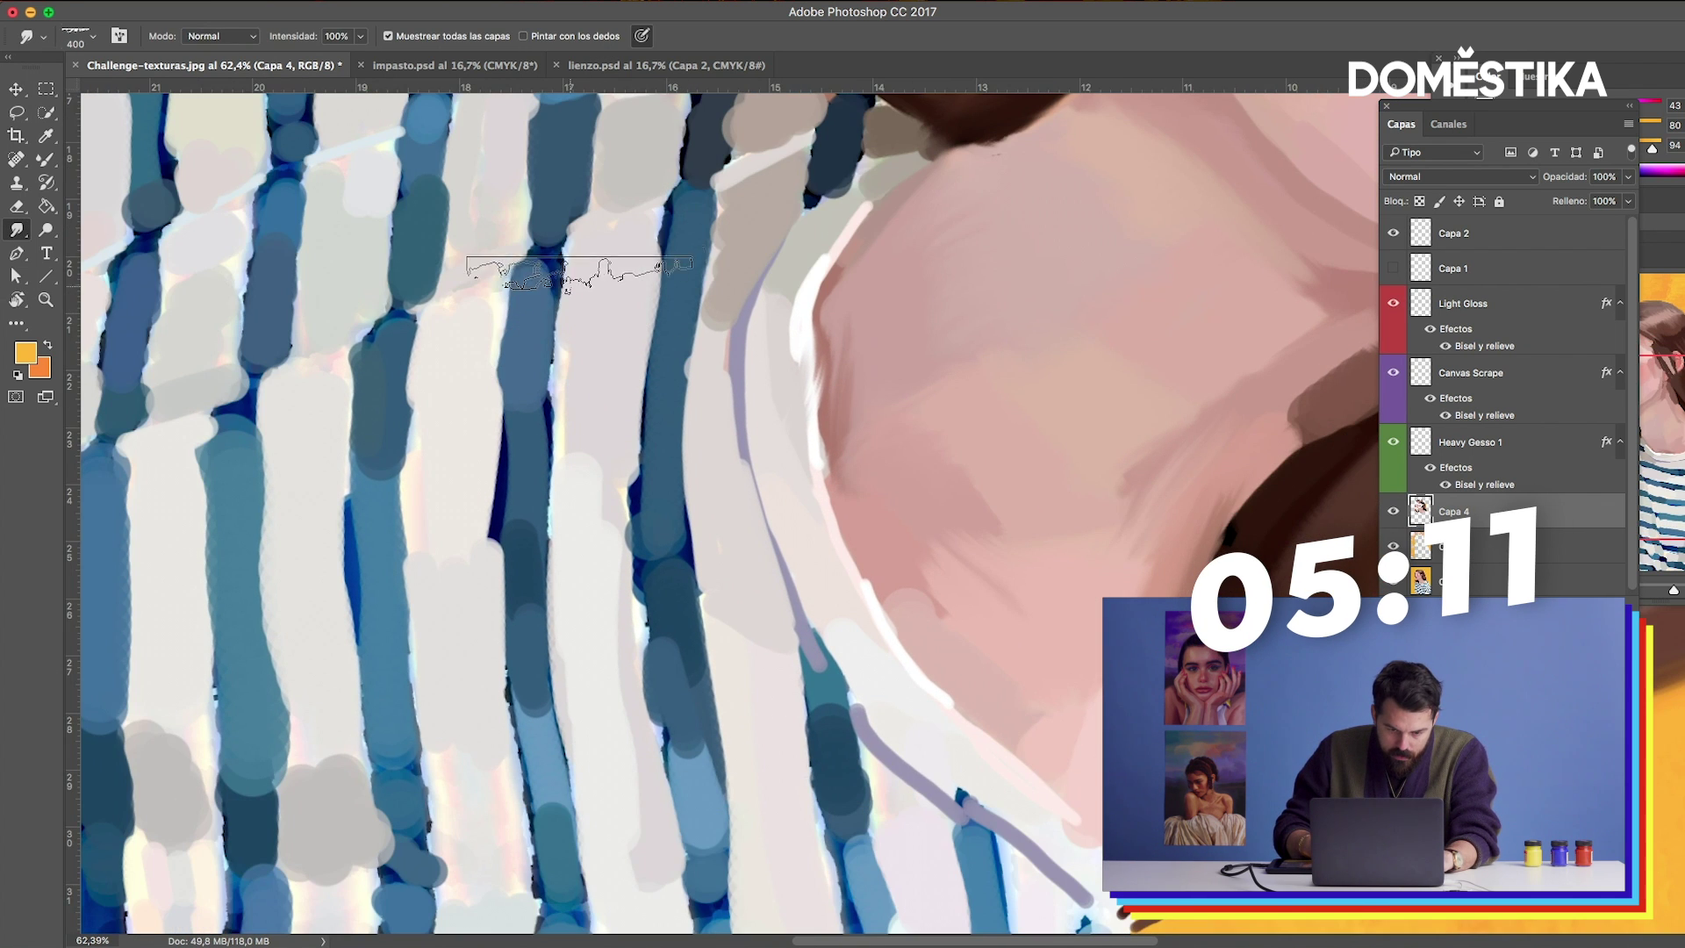
# Smudge the blue stripes downward and pull light paint upward along the stripes.
pyautogui.moveTo(596, 443)
pyautogui.mouseDown()
pyautogui.moveTo(588, 531)
pyautogui.moveTo(629, 865)
pyautogui.mouseUp()
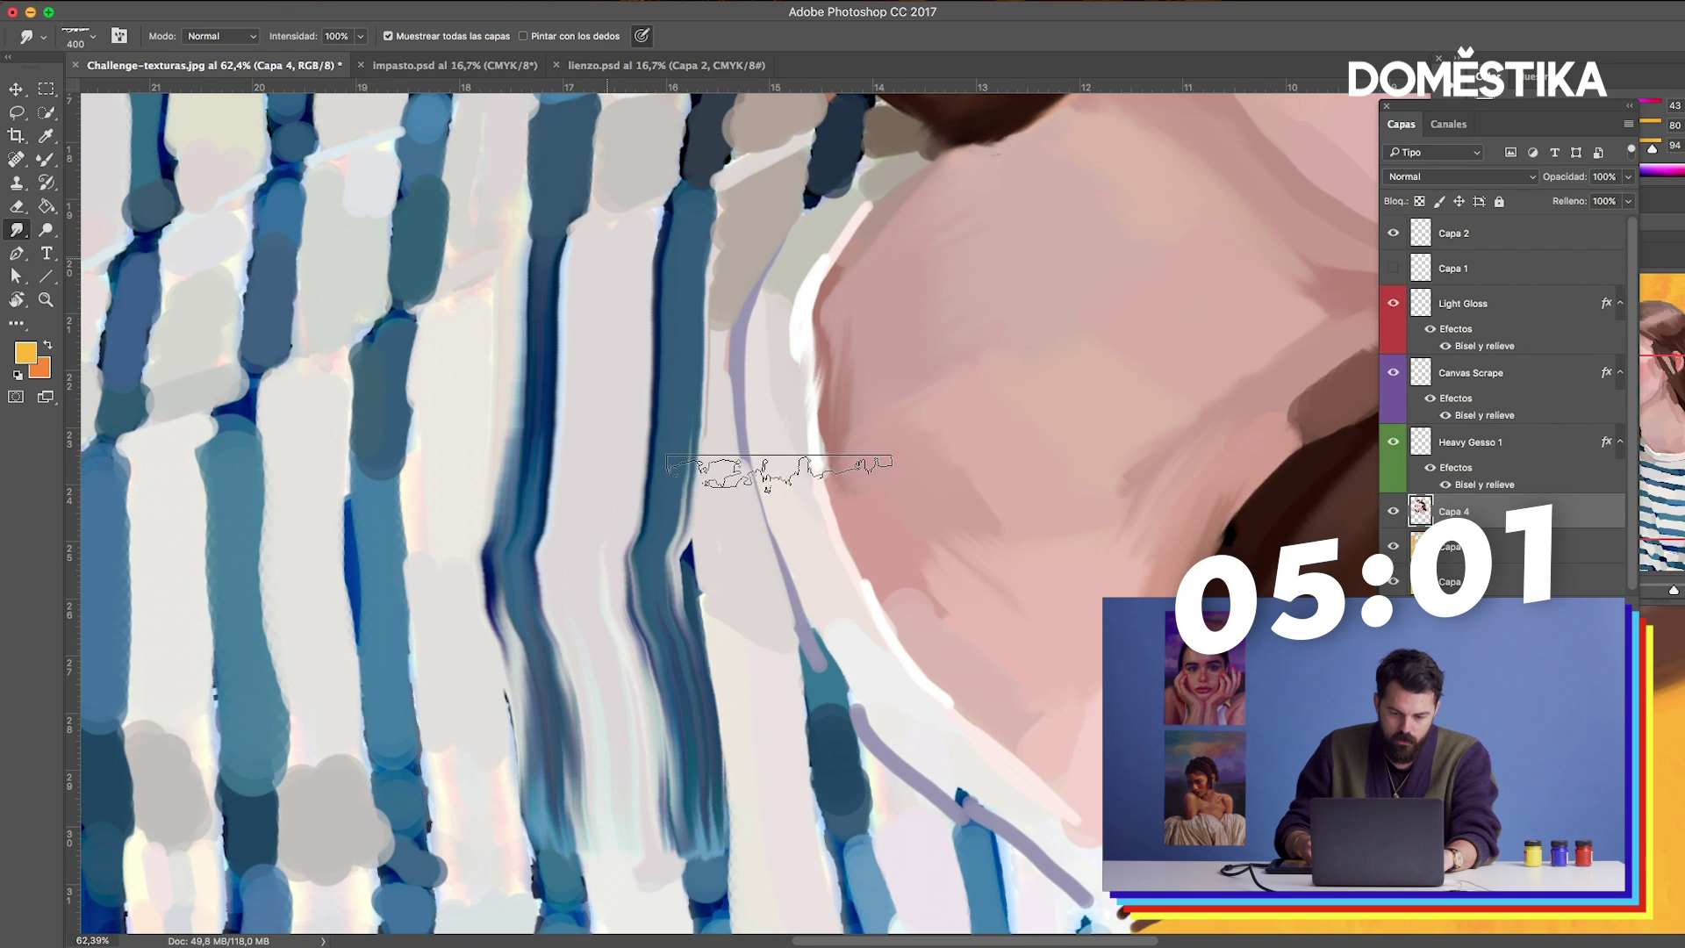
pyautogui.moveTo(810, 487); pyautogui.dragTo(785, 111)
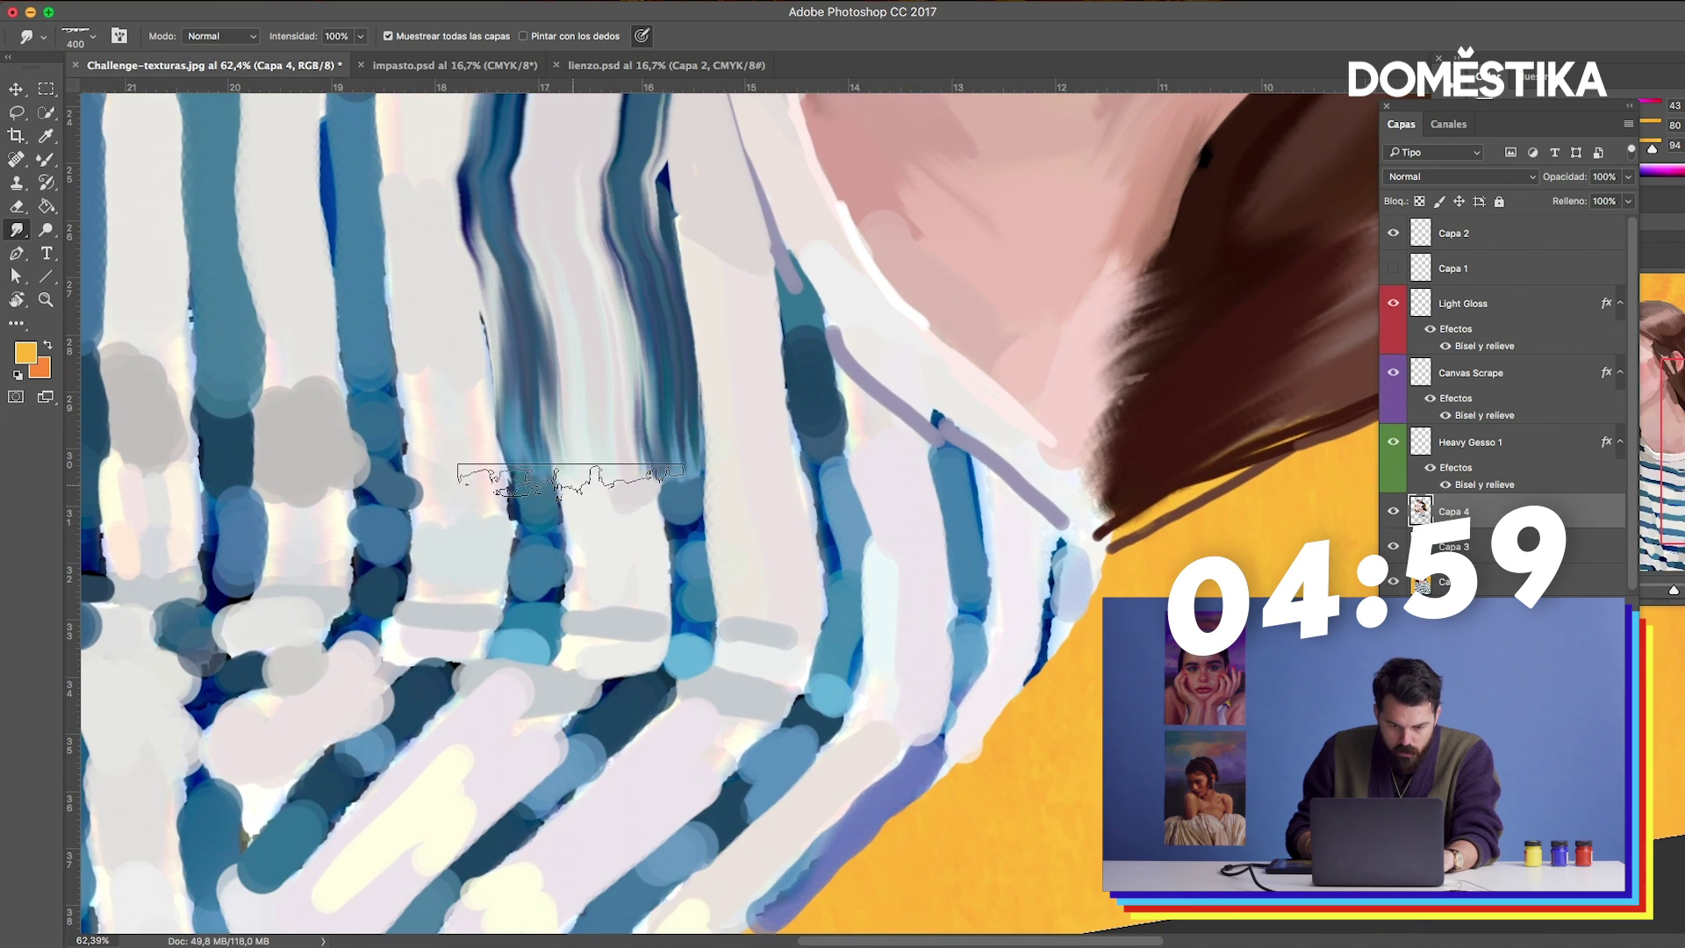
pyautogui.moveTo(618, 507)
pyautogui.mouseDown()
pyautogui.moveTo(602, 399)
pyautogui.moveTo(601, 428)
pyautogui.mouseUp()
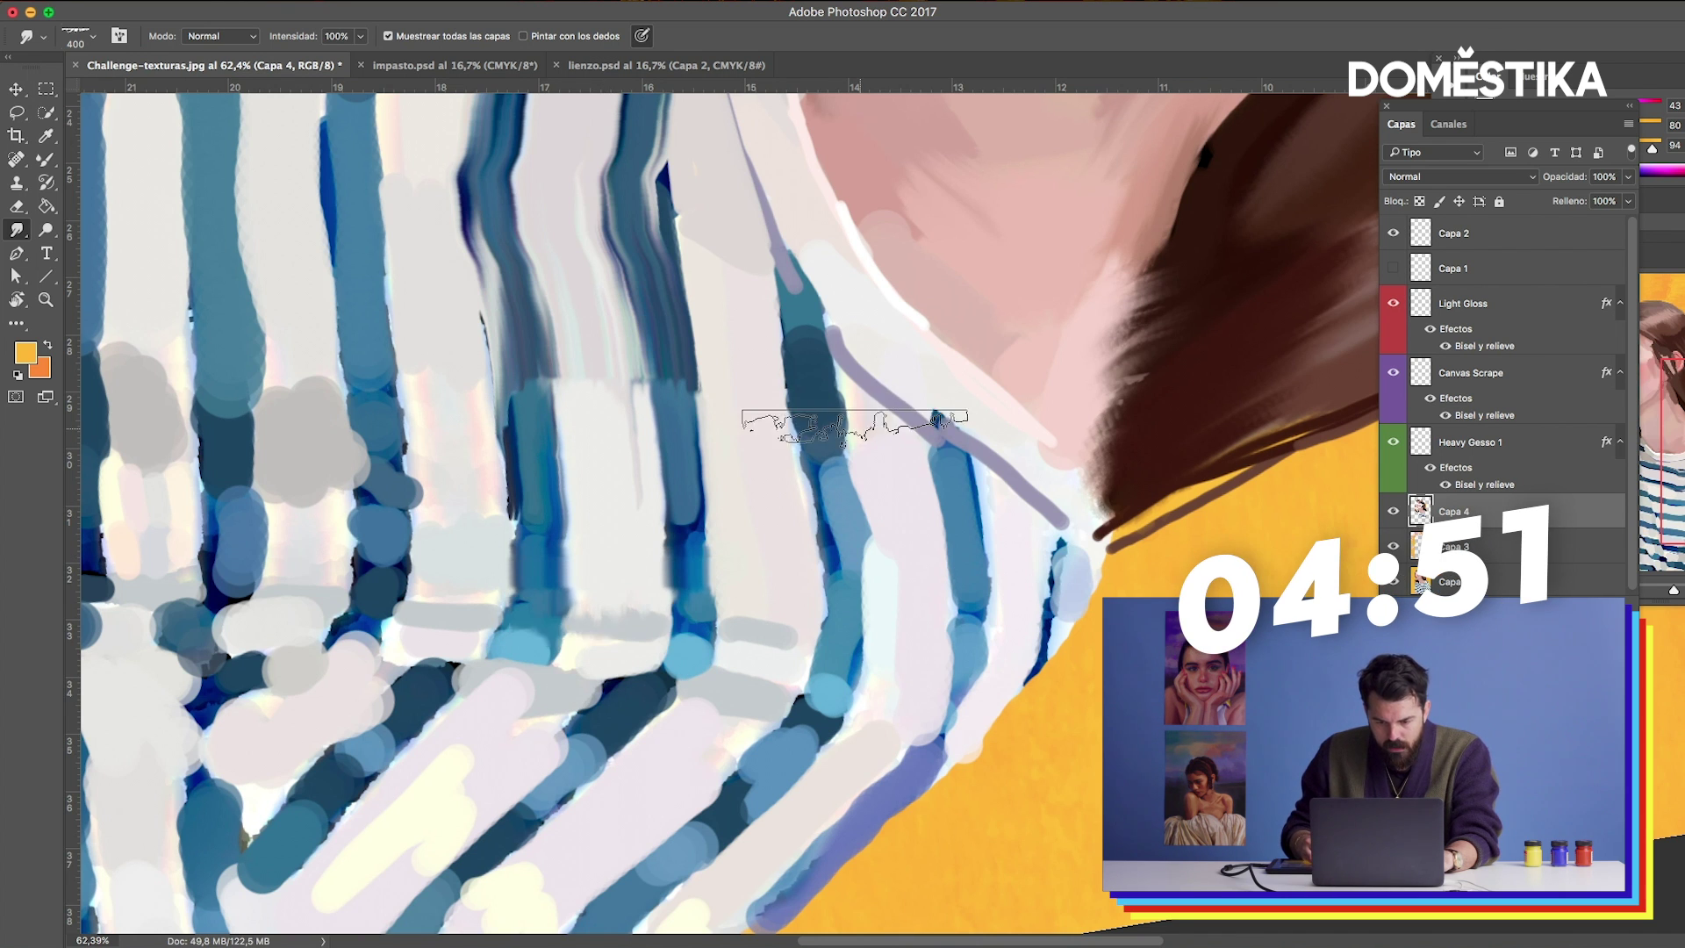
pyautogui.moveTo(877, 443)
pyautogui.mouseDown()
pyautogui.moveTo(860, 700)
pyautogui.moveTo(1124, 456)
pyautogui.moveTo(1016, 590)
pyautogui.moveTo(1017, 801)
pyautogui.moveTo(885, 783)
pyautogui.moveTo(773, 590)
pyautogui.mouseUp()
pyautogui.moveTo(902, 526)
pyautogui.mouseDown()
pyautogui.moveTo(676, 413)
pyautogui.moveTo(620, 488)
pyautogui.mouseUp()
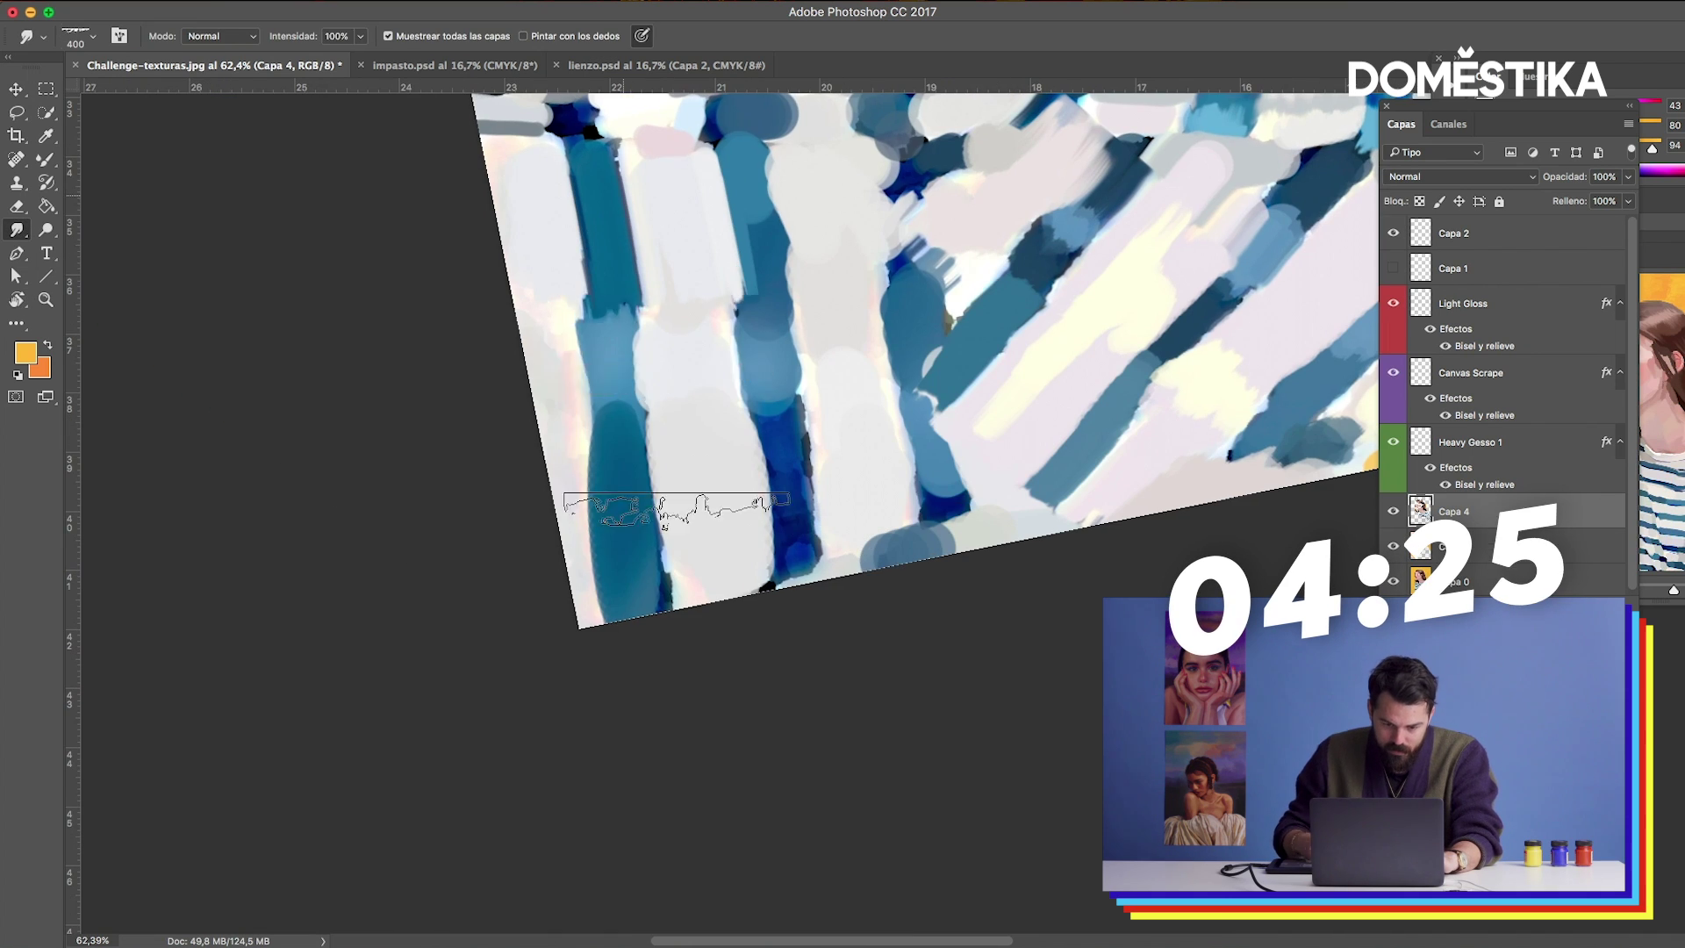
# Smear the stripes near the shoulder, lower on the shirt and along its top edge.
pyautogui.hotkey('ctrl', '0')
pyautogui.scroll(5, 614, 526)
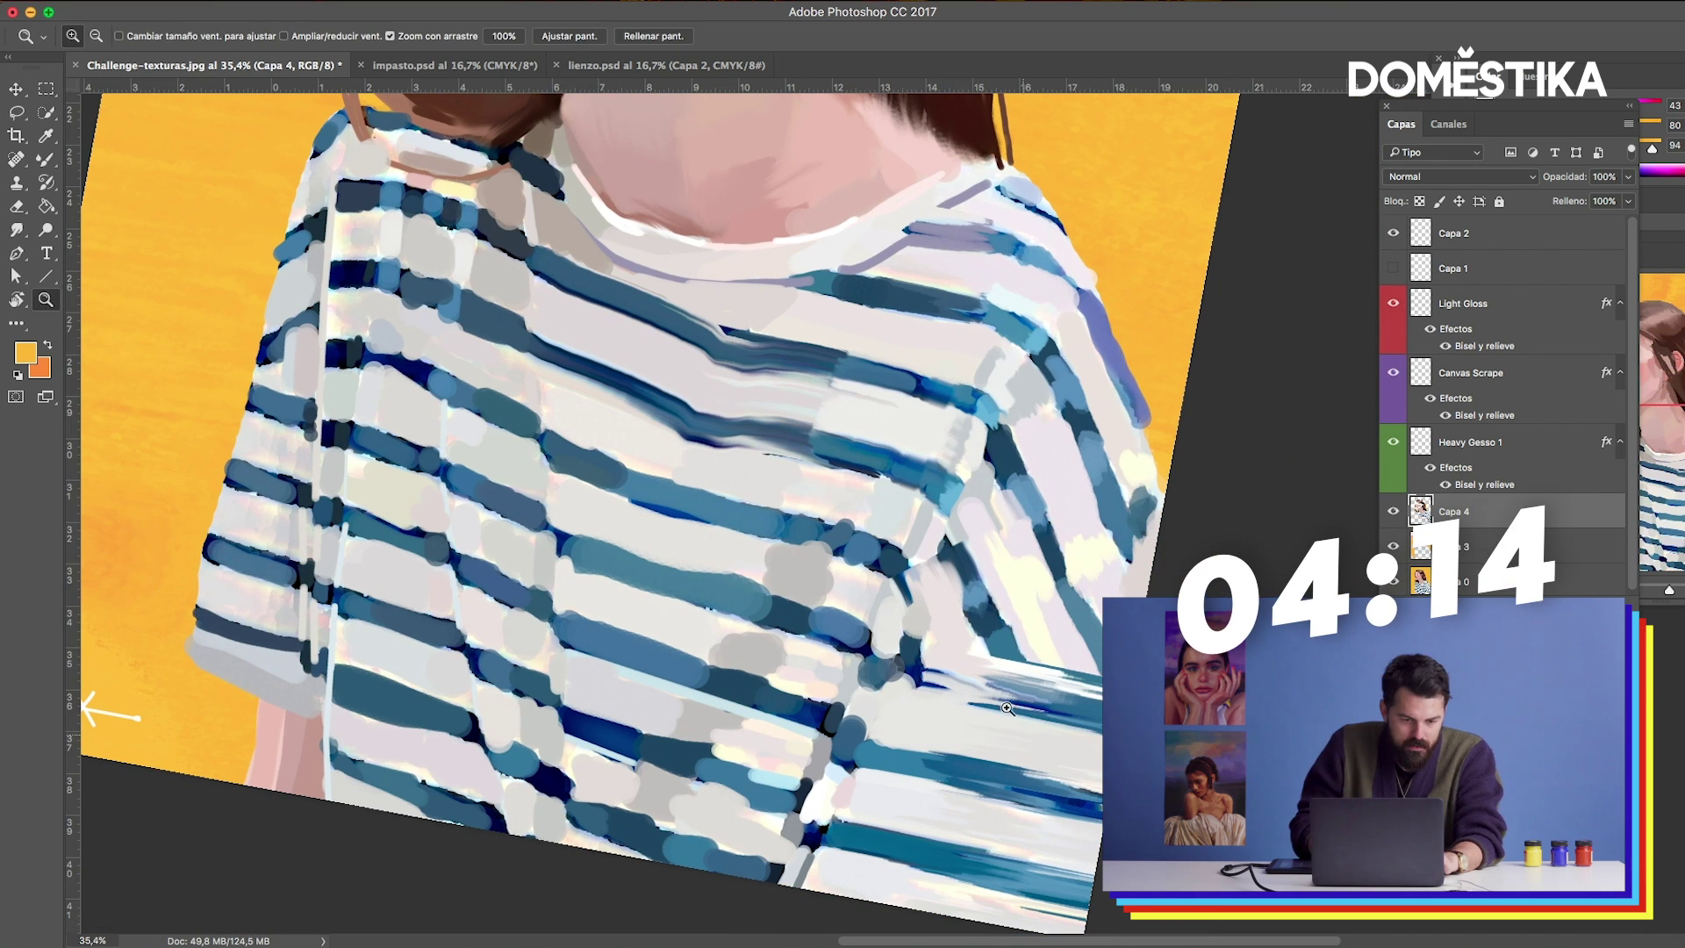
pyautogui.moveTo(1087, 401)
pyautogui.mouseDown()
pyautogui.moveTo(1053, 378)
pyautogui.moveTo(1009, 493)
pyautogui.mouseUp()
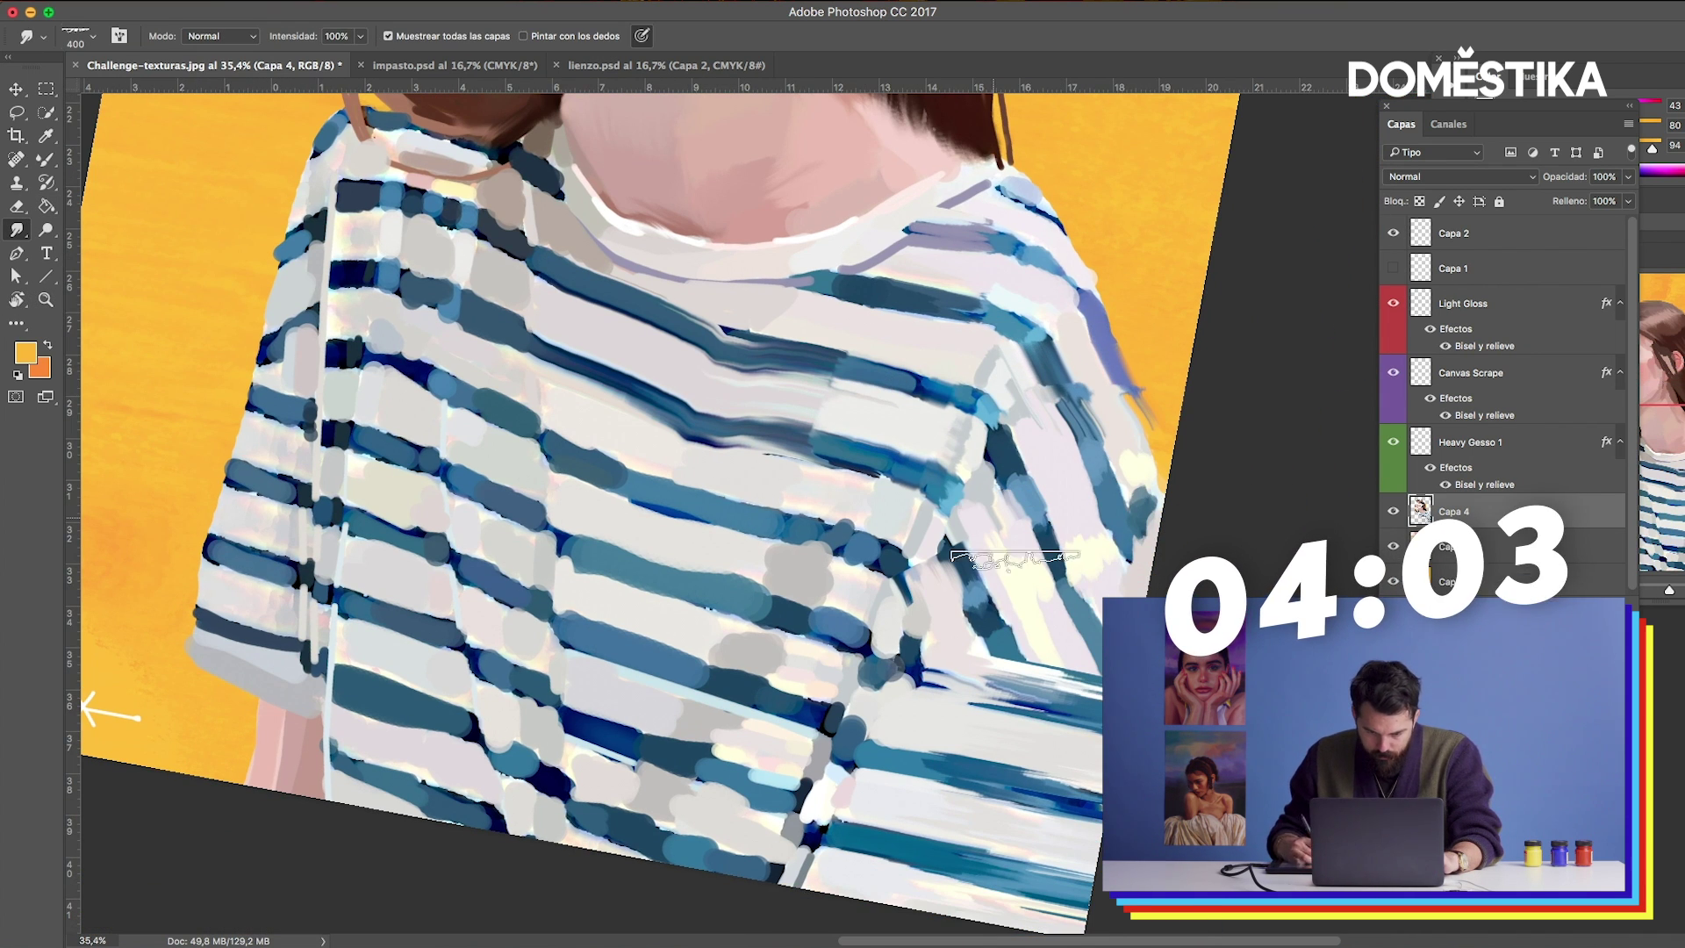
pyautogui.moveTo(1015, 559); pyautogui.dragTo(1088, 684)
pyautogui.moveTo(1117, 392)
pyautogui.mouseDown()
pyautogui.moveTo(680, 404)
pyautogui.moveTo(759, 694)
pyautogui.mouseUp()
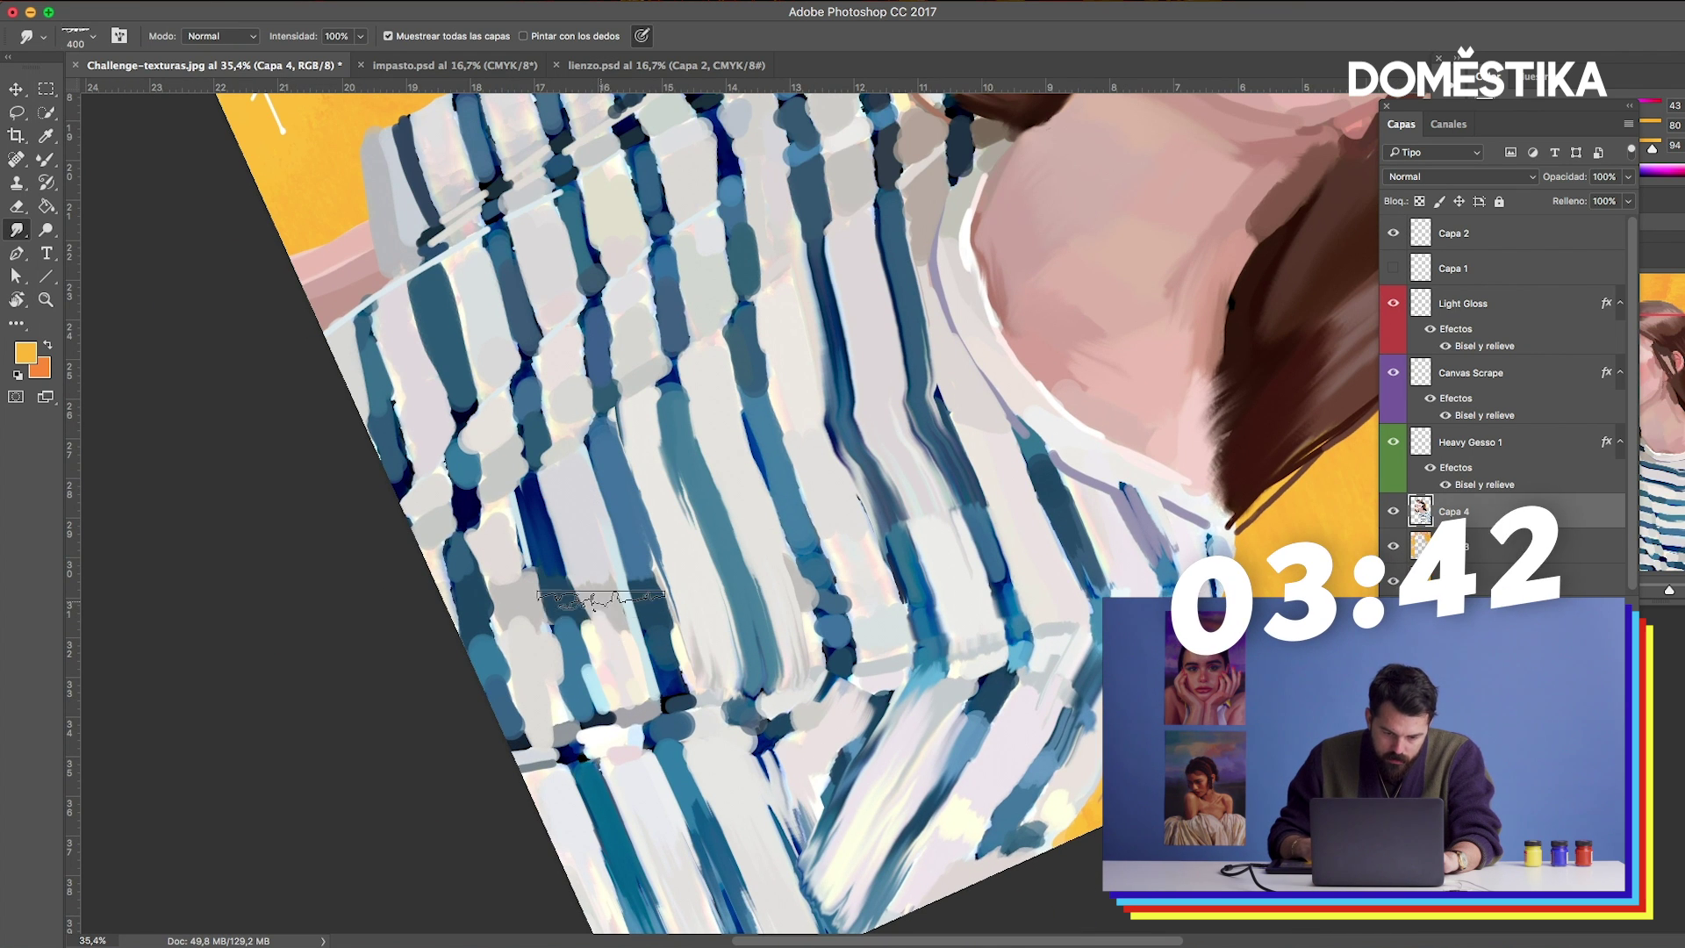
pyautogui.moveTo(601, 600); pyautogui.dragTo(504, 615)
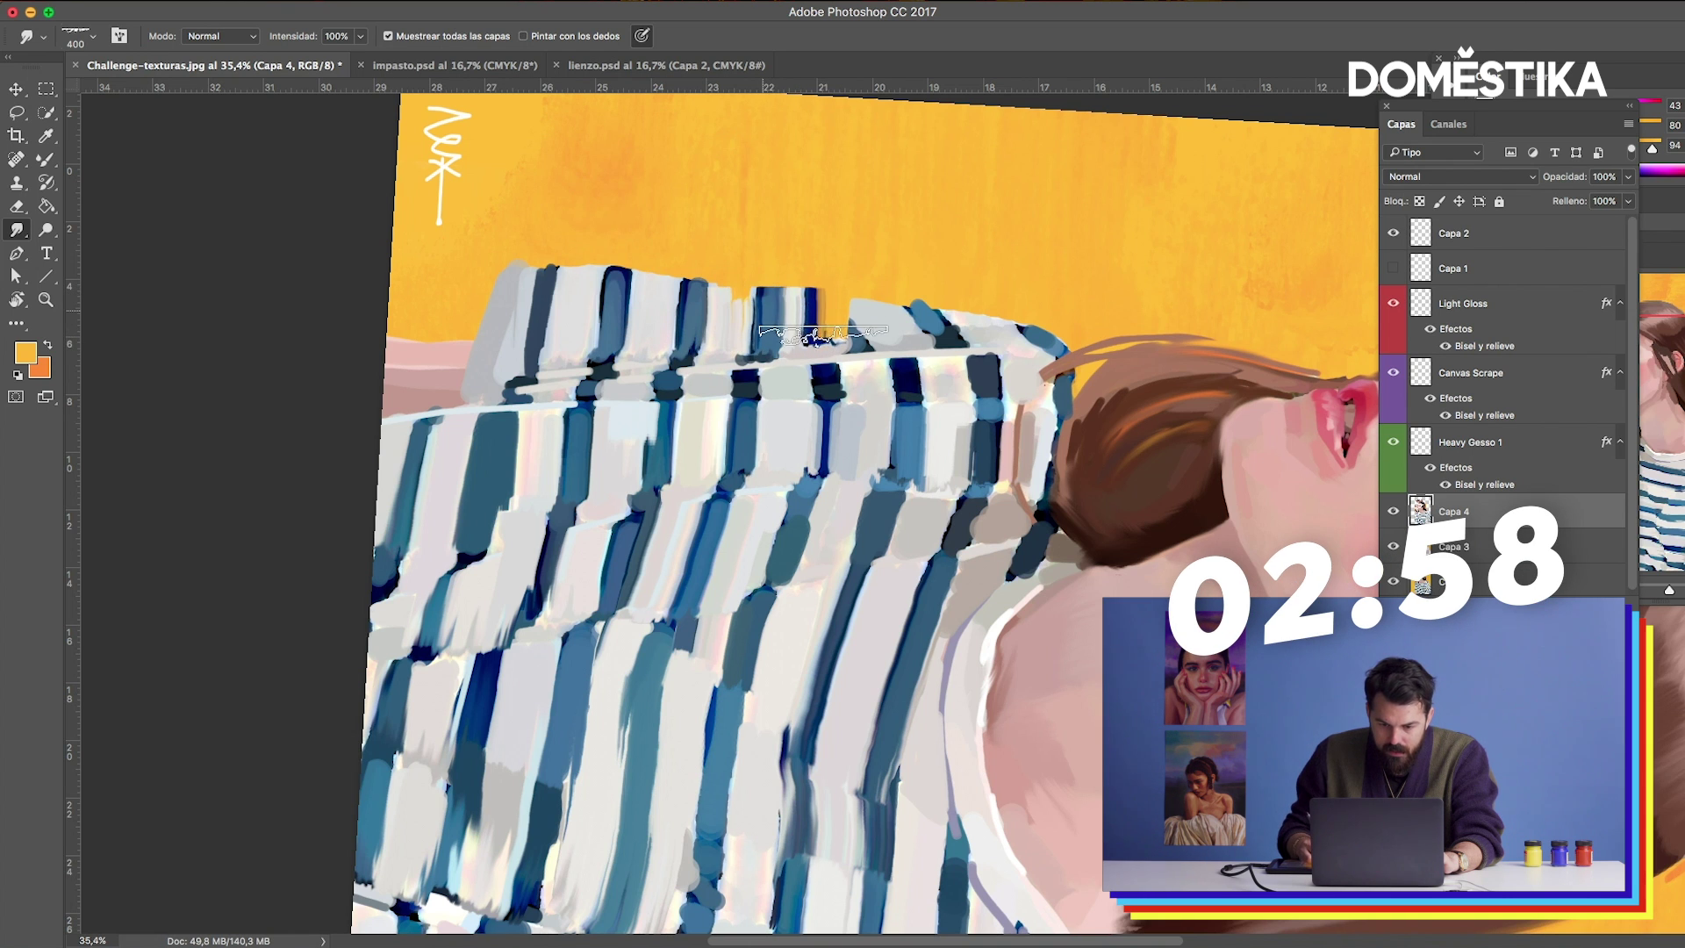
pyautogui.moveTo(831, 317)
pyautogui.mouseDown()
pyautogui.moveTo(893, 356)
pyautogui.moveTo(859, 321)
pyautogui.moveTo(944, 459)
pyautogui.mouseUp()
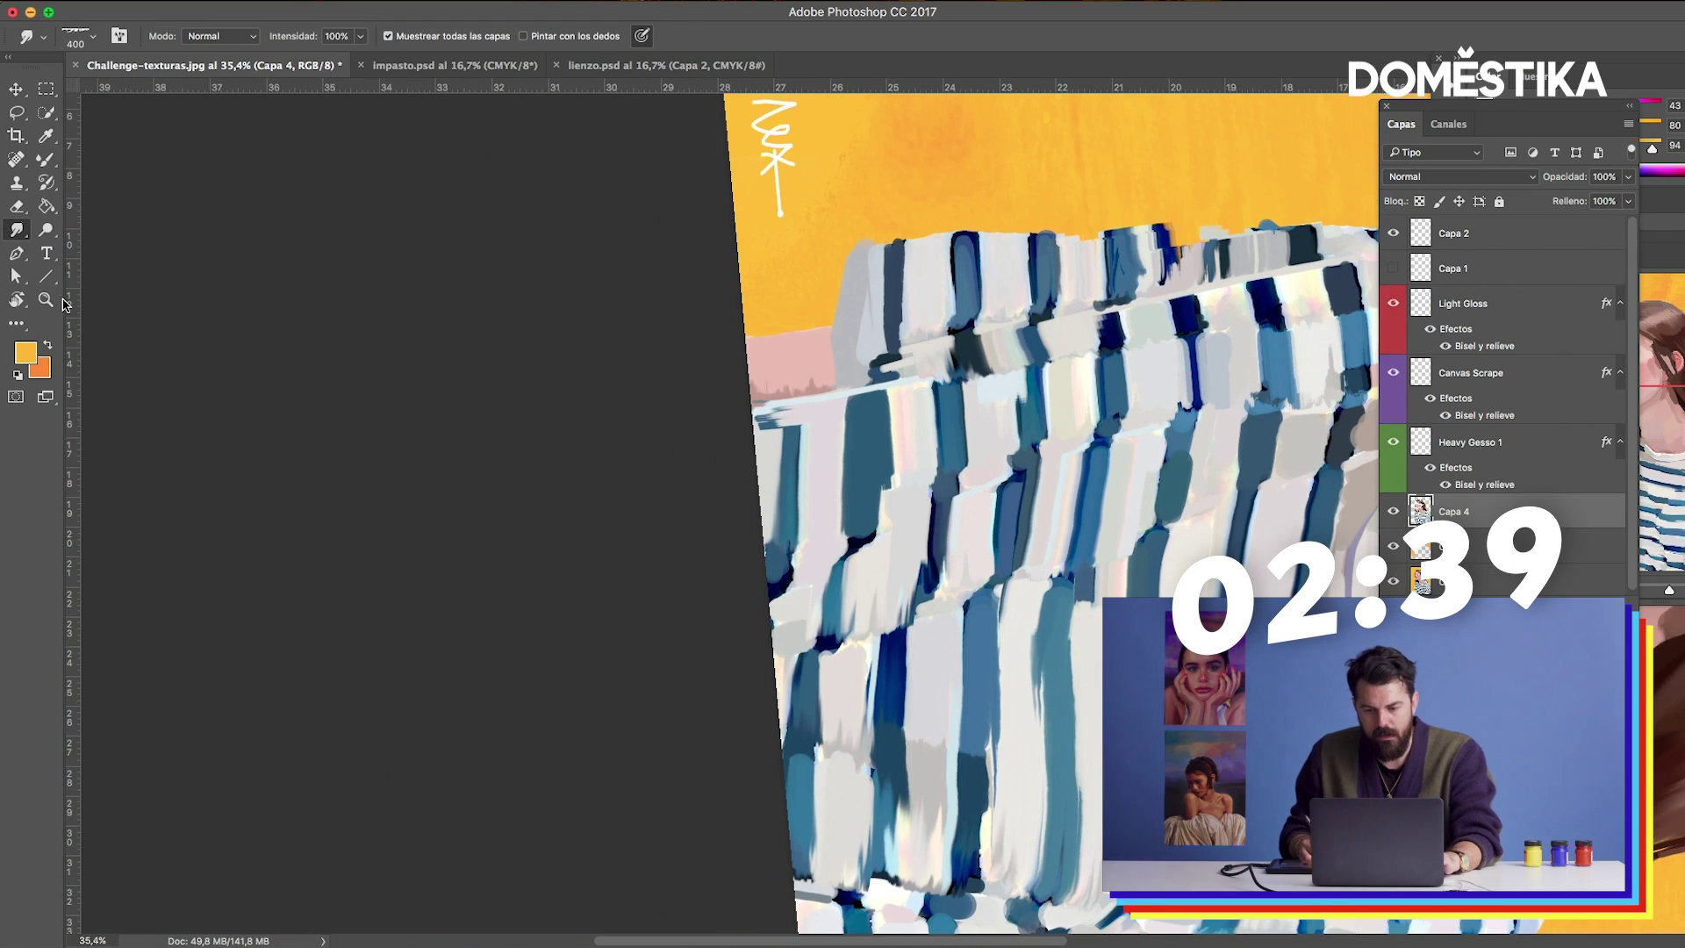
# Zoom out, turn the view upright and zoom onto the neck.
pyautogui.click(45, 300)
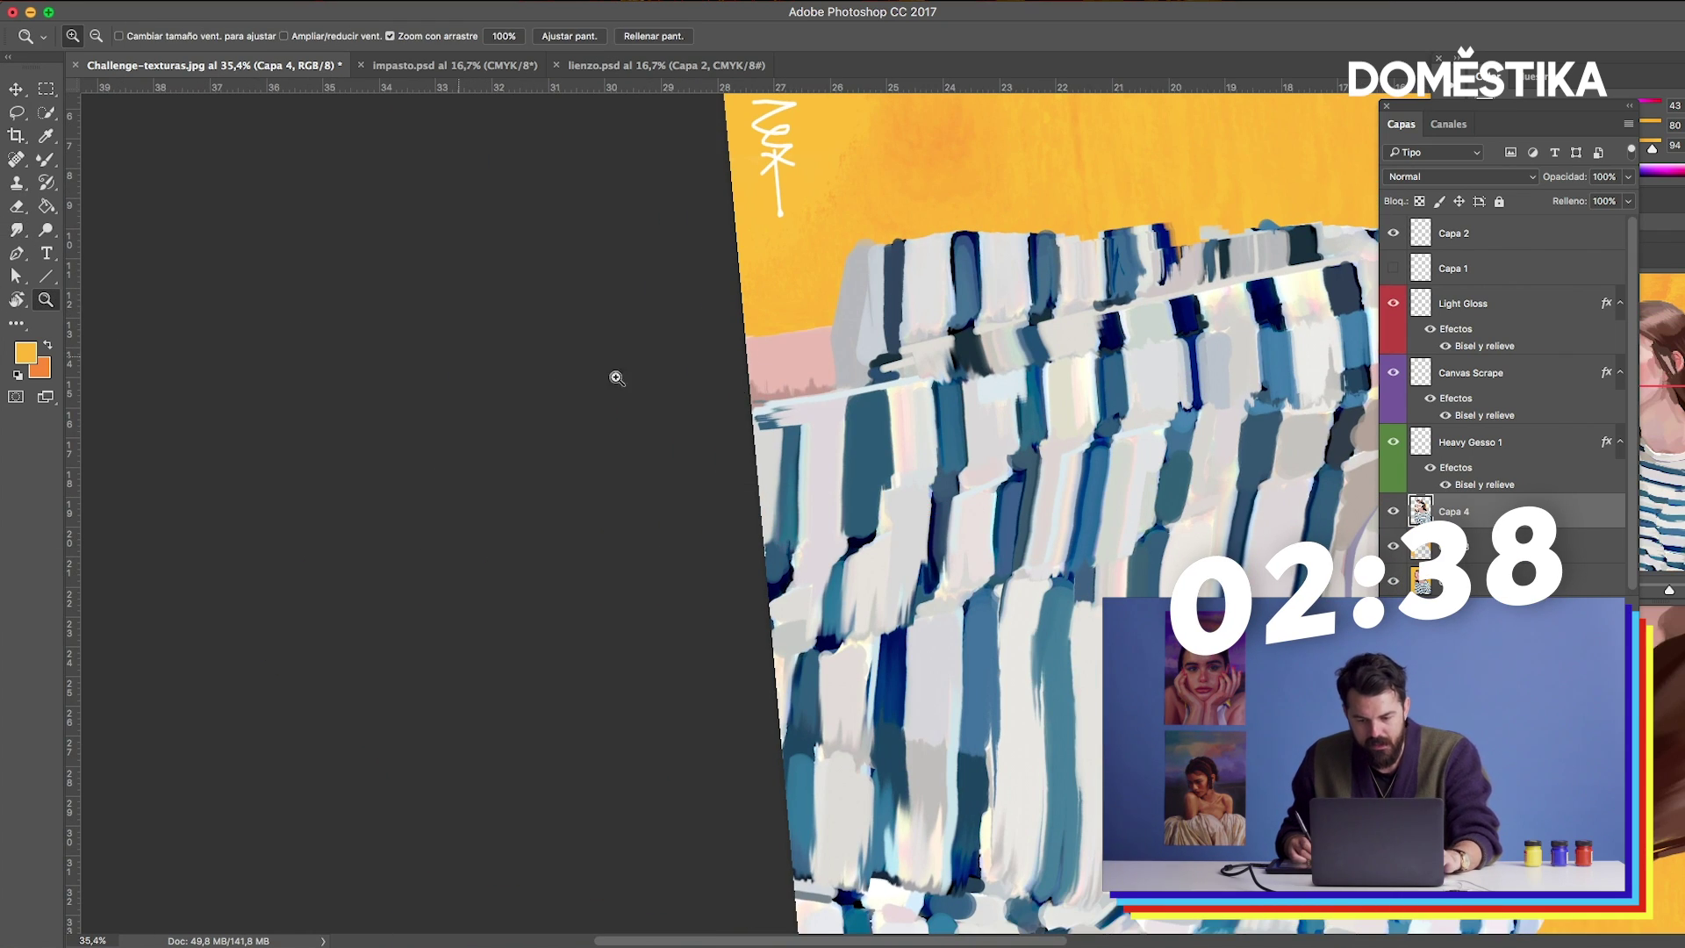
pyautogui.scroll(-3, 880, 398)
pyautogui.moveTo(1053, 527)
pyautogui.mouseDown()
pyautogui.moveTo(917, 470)
pyautogui.moveTo(829, 324)
pyautogui.mouseUp()
pyautogui.scroll(3, 1037, 526)
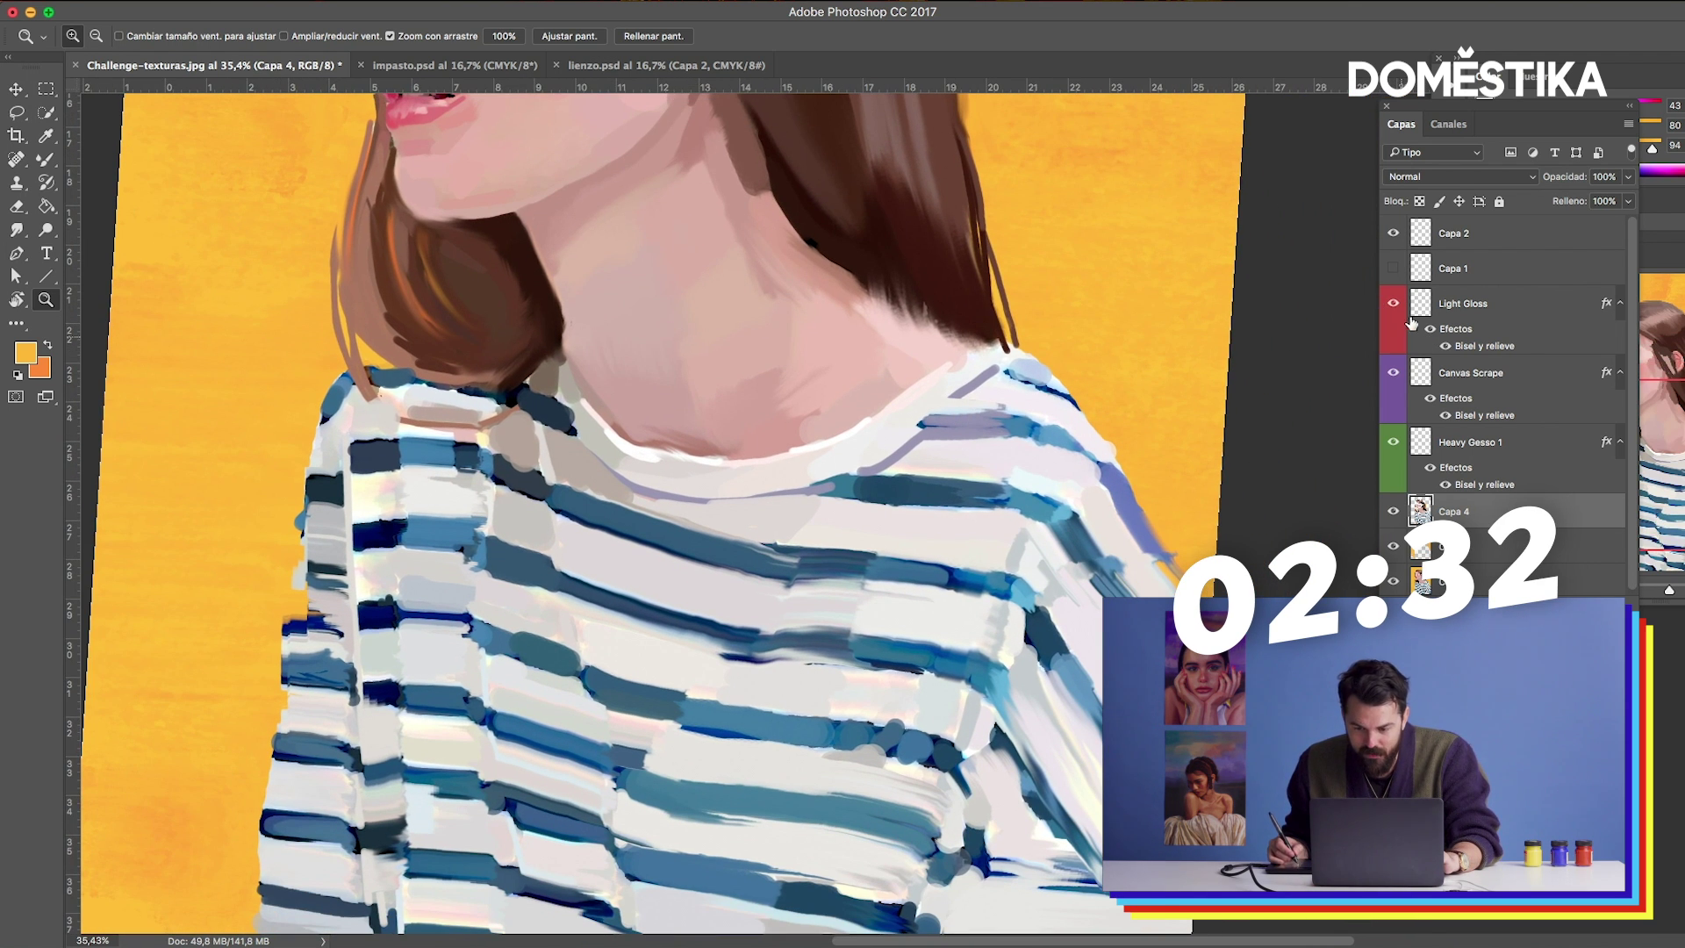
# Select the Heavy Gesso 1 layer and choose a texture brush preset.
pyautogui.click(1456, 303)
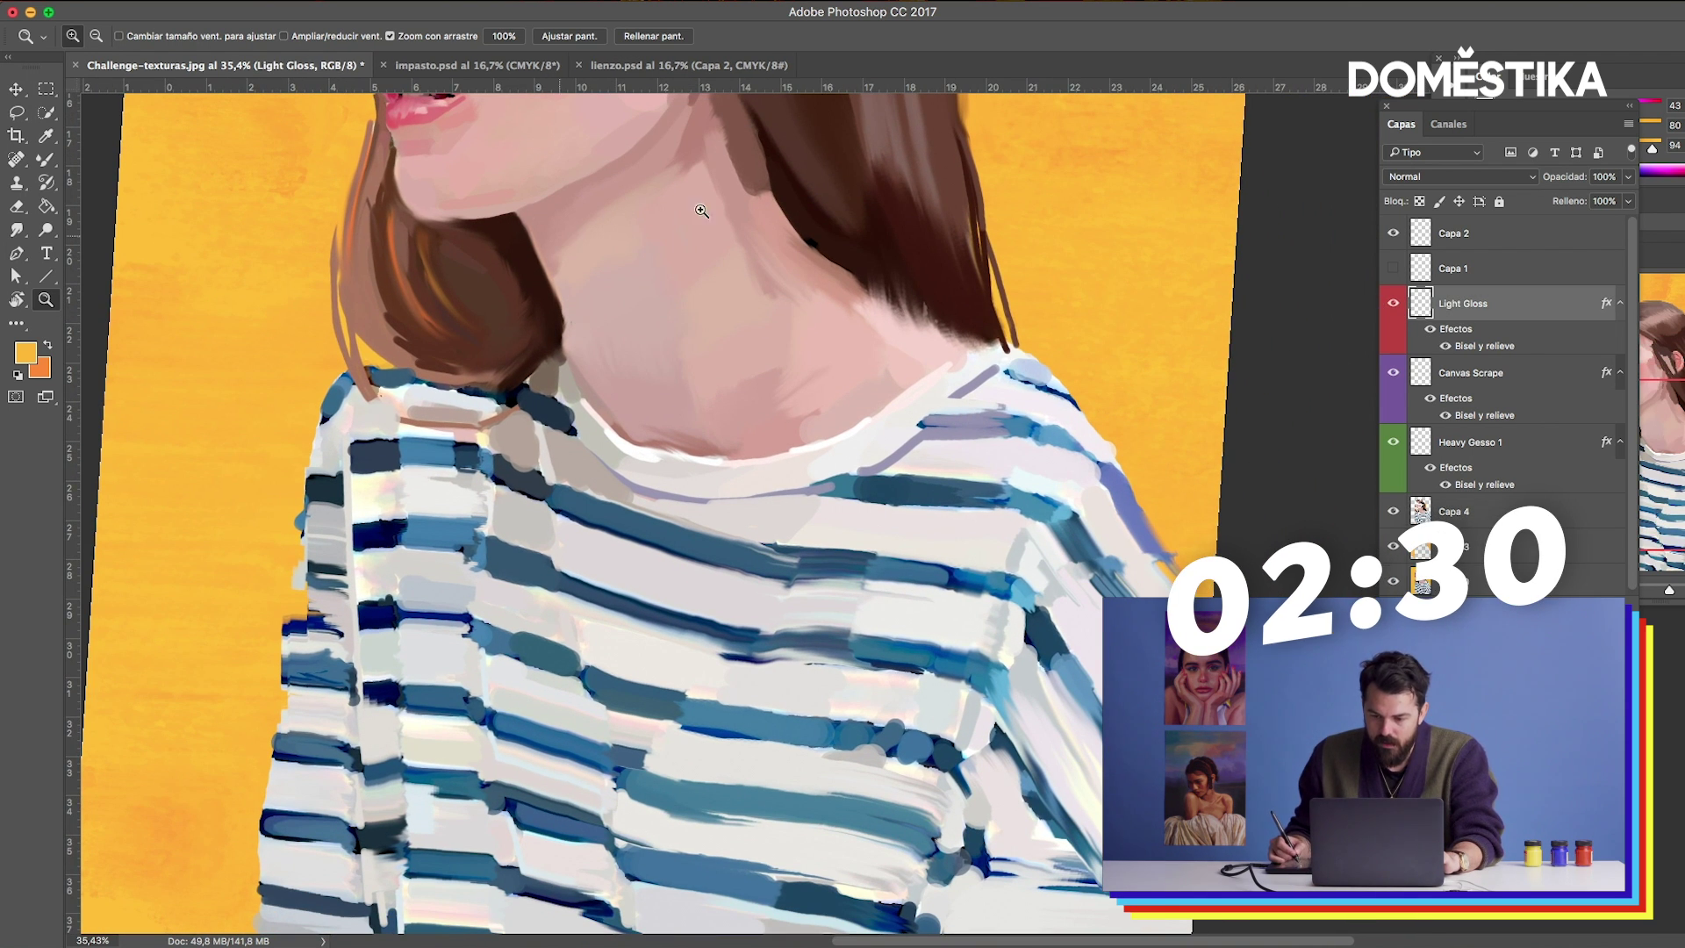
pyautogui.click(1459, 442)
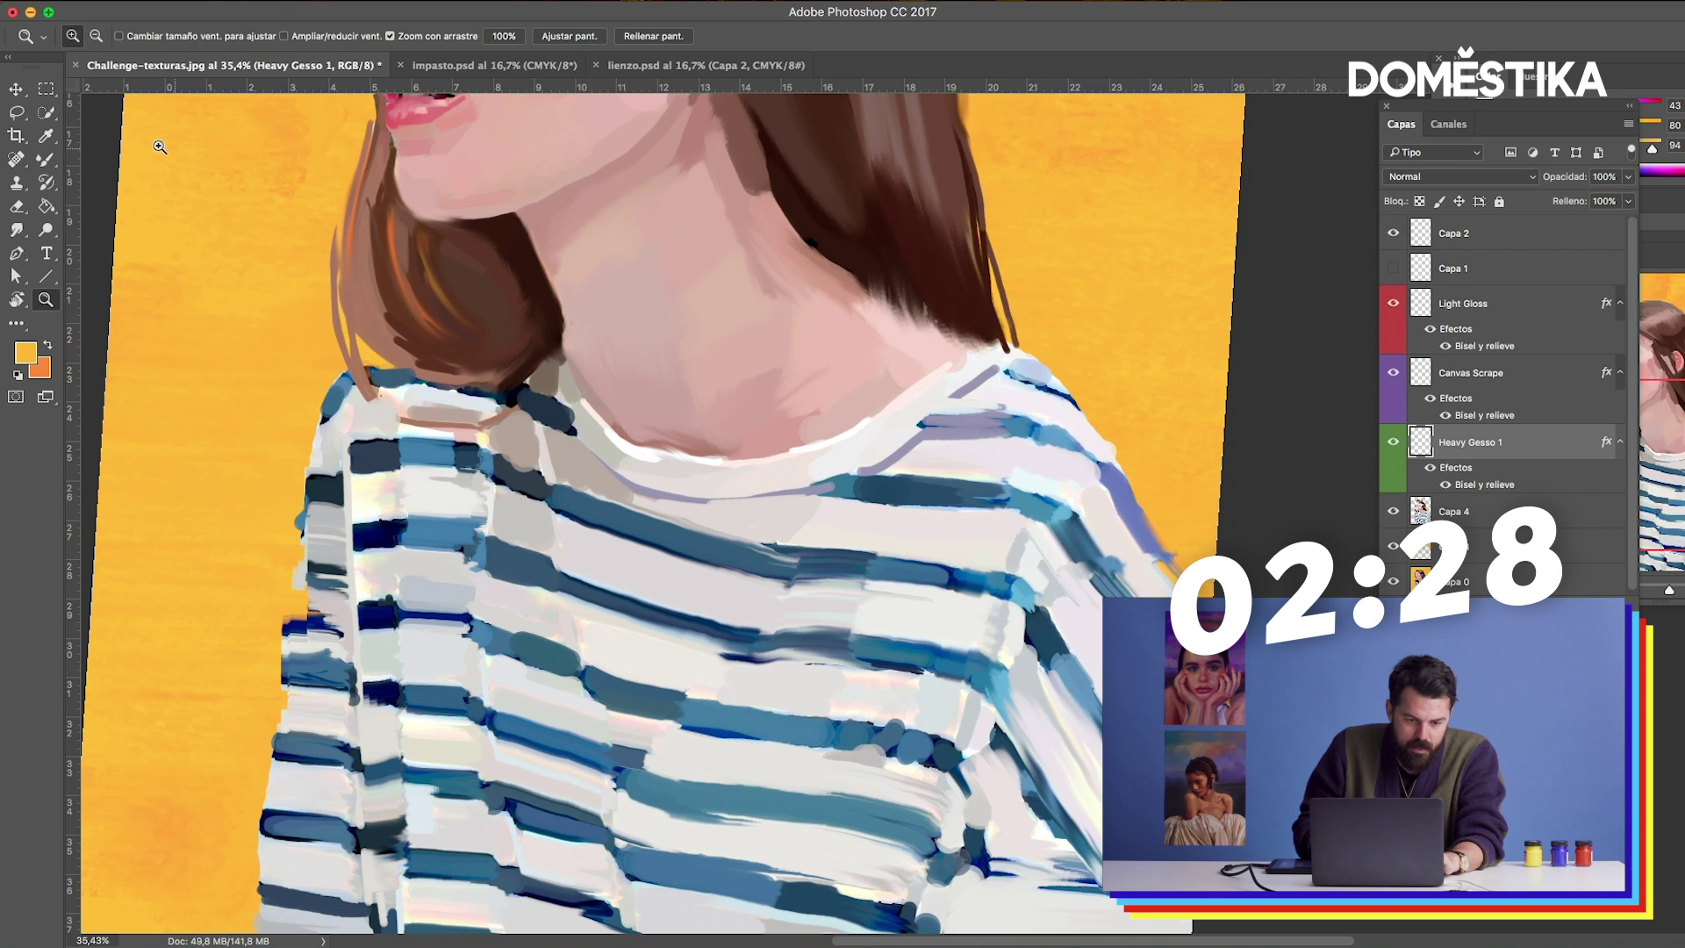
pyautogui.click(46, 159)
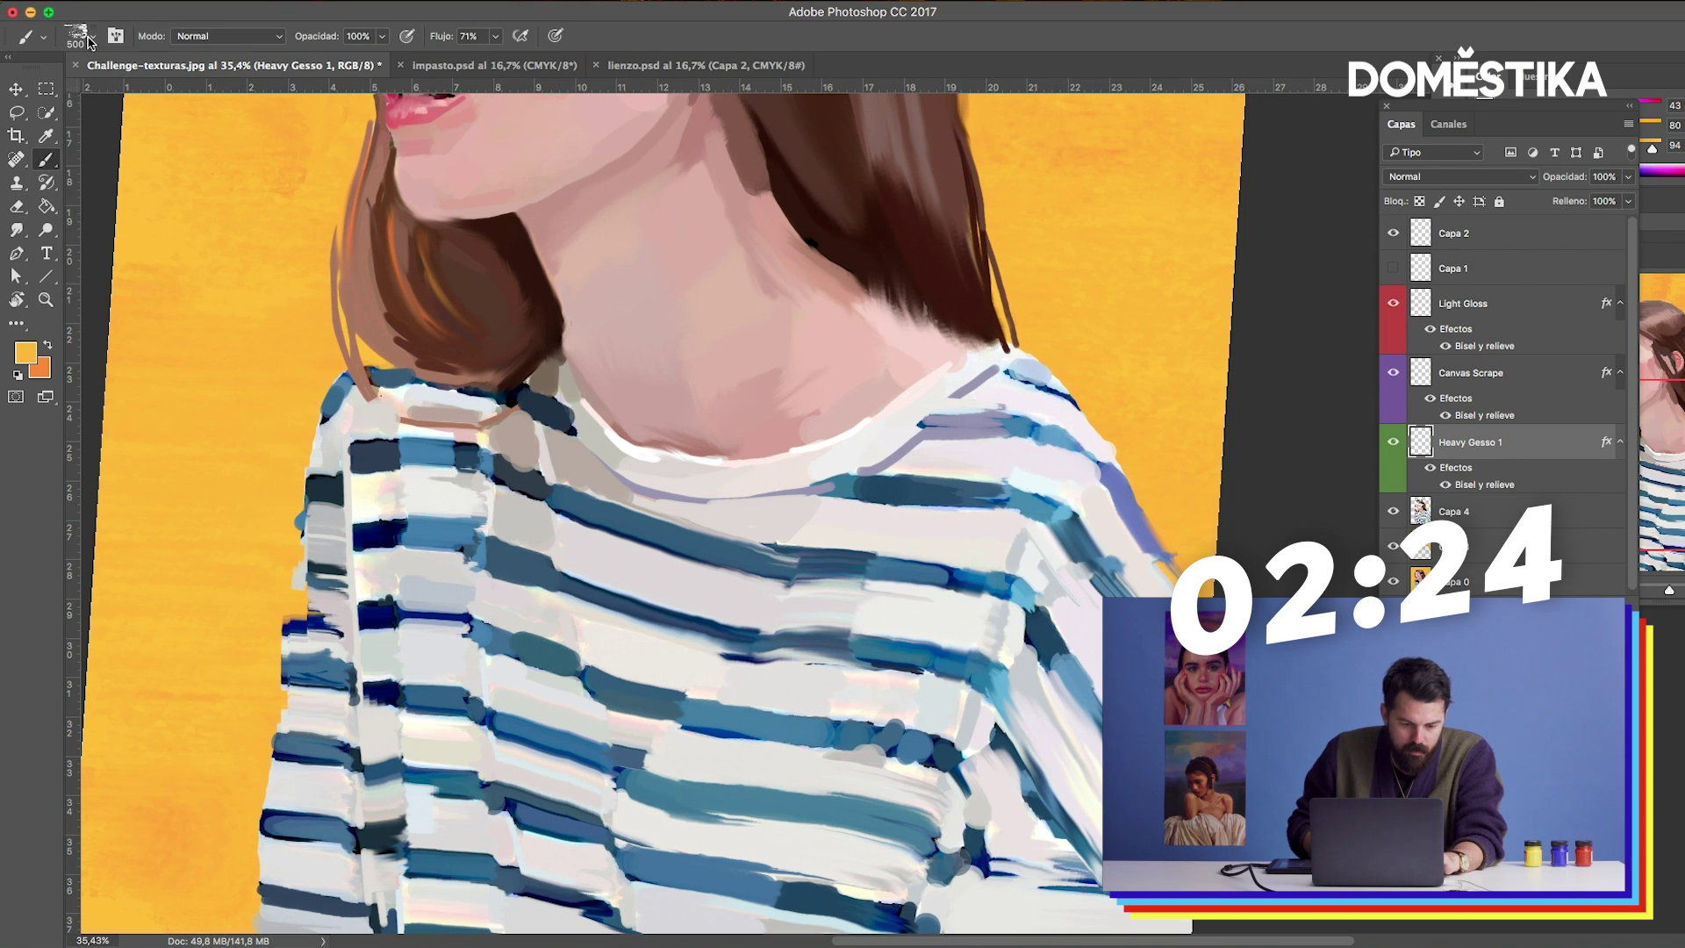
pyautogui.click(80, 35)
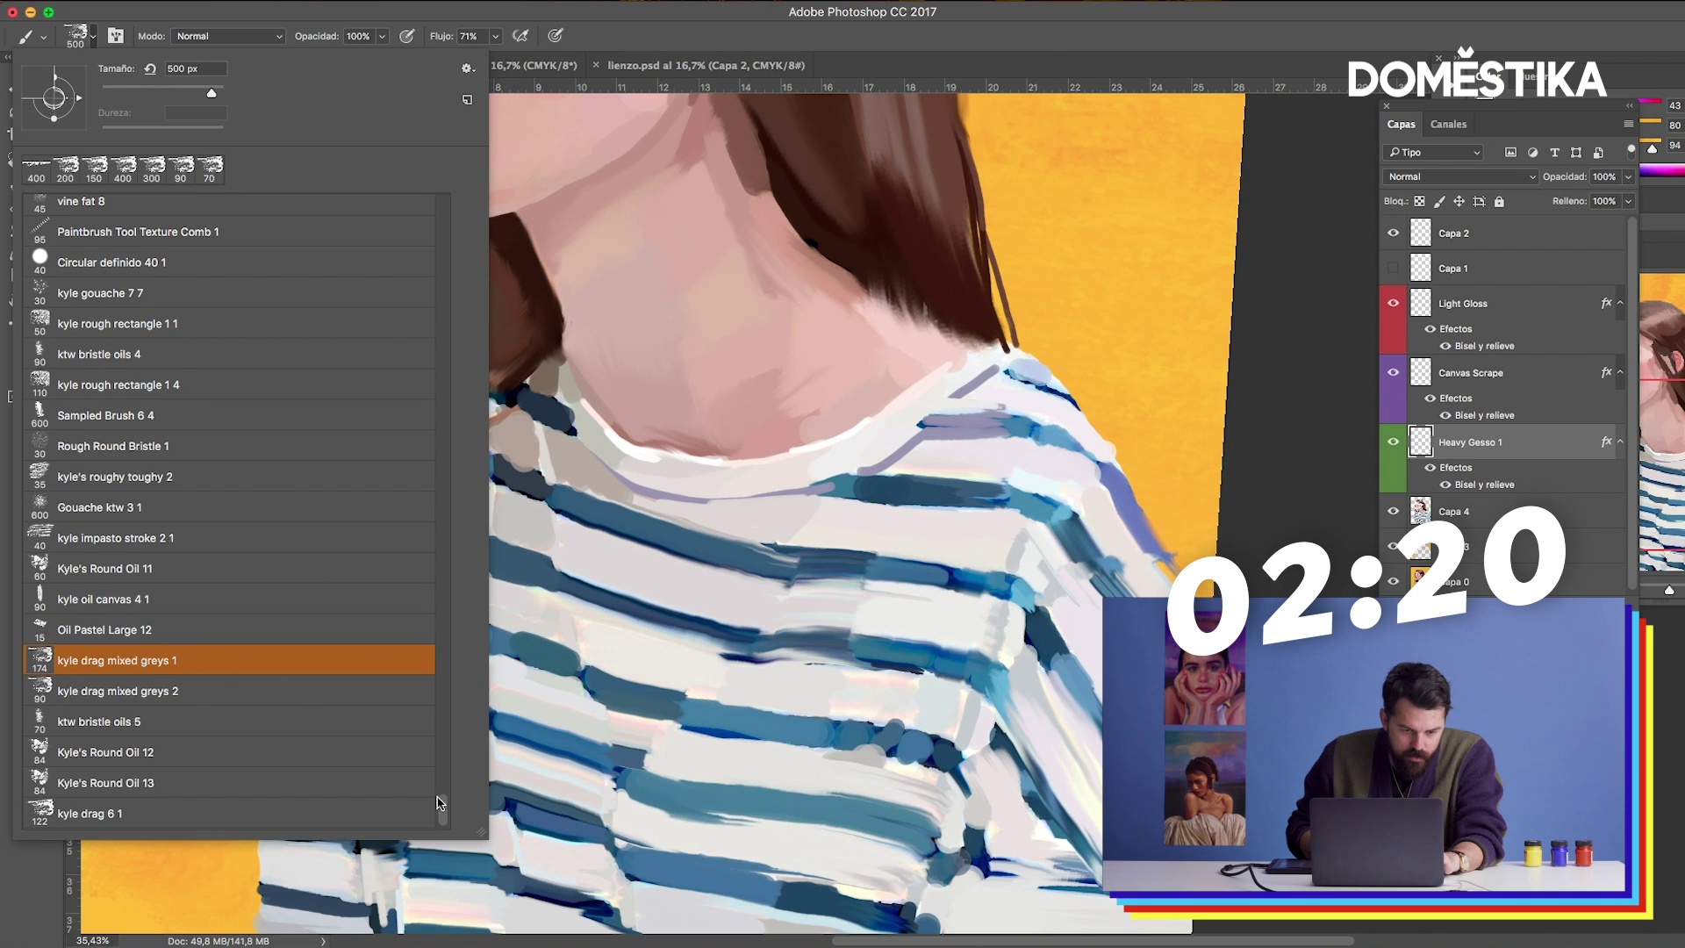
pyautogui.moveTo(444, 809); pyautogui.dragTo(449, 784)
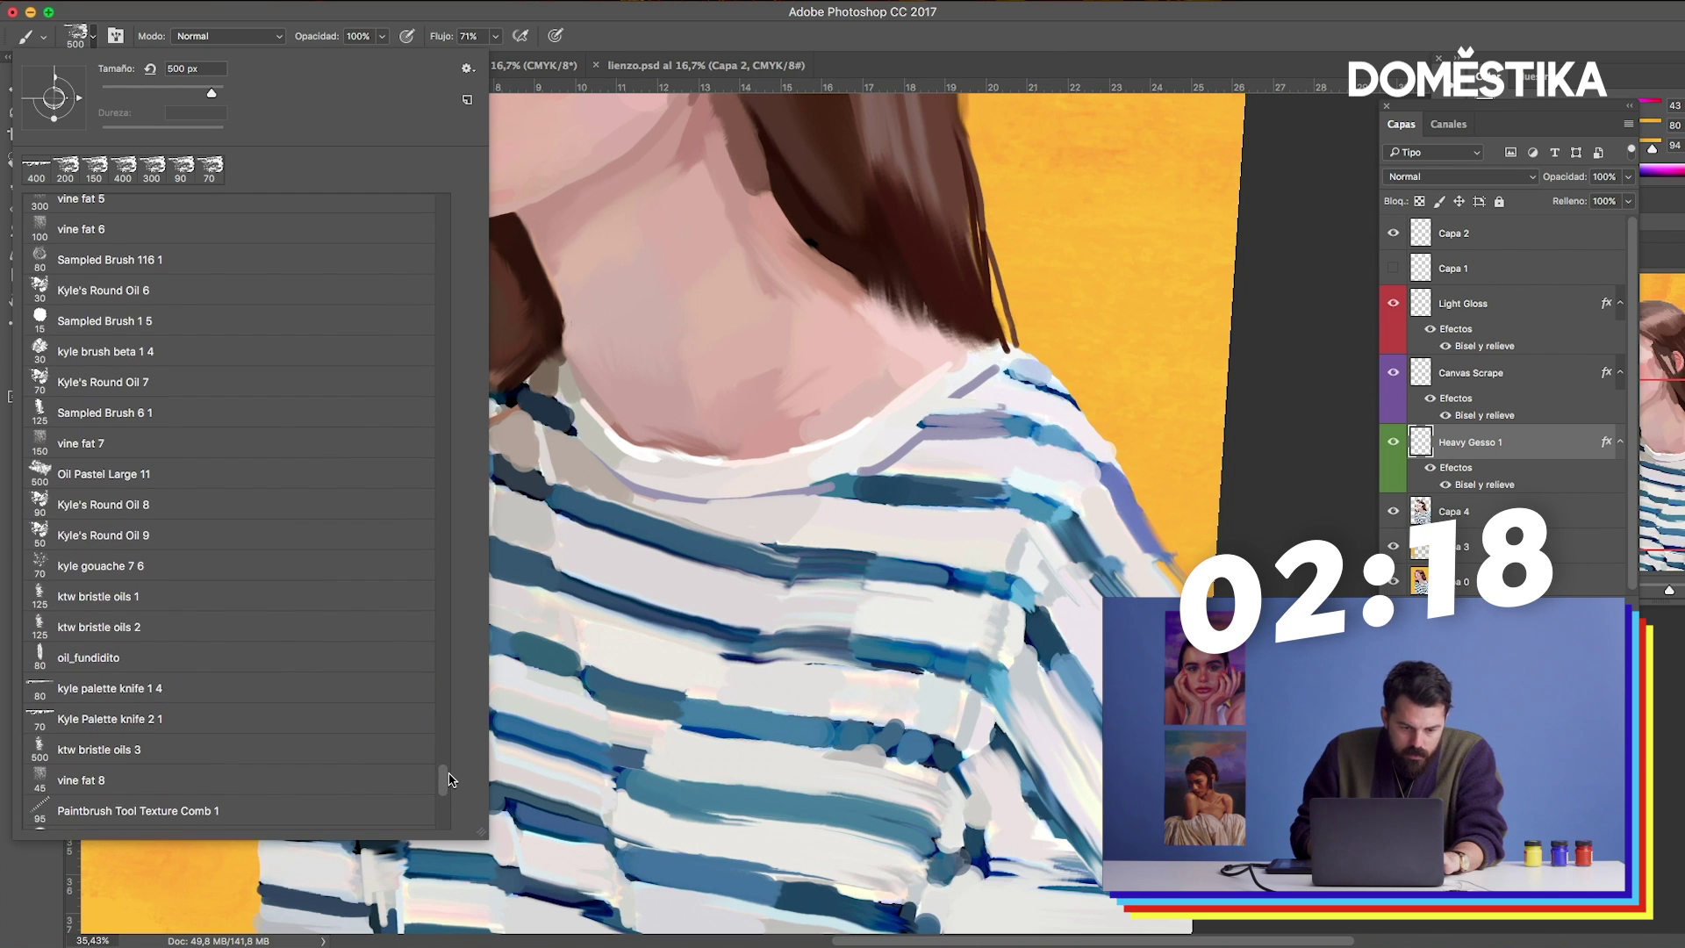
pyautogui.doubleClick(217, 439)
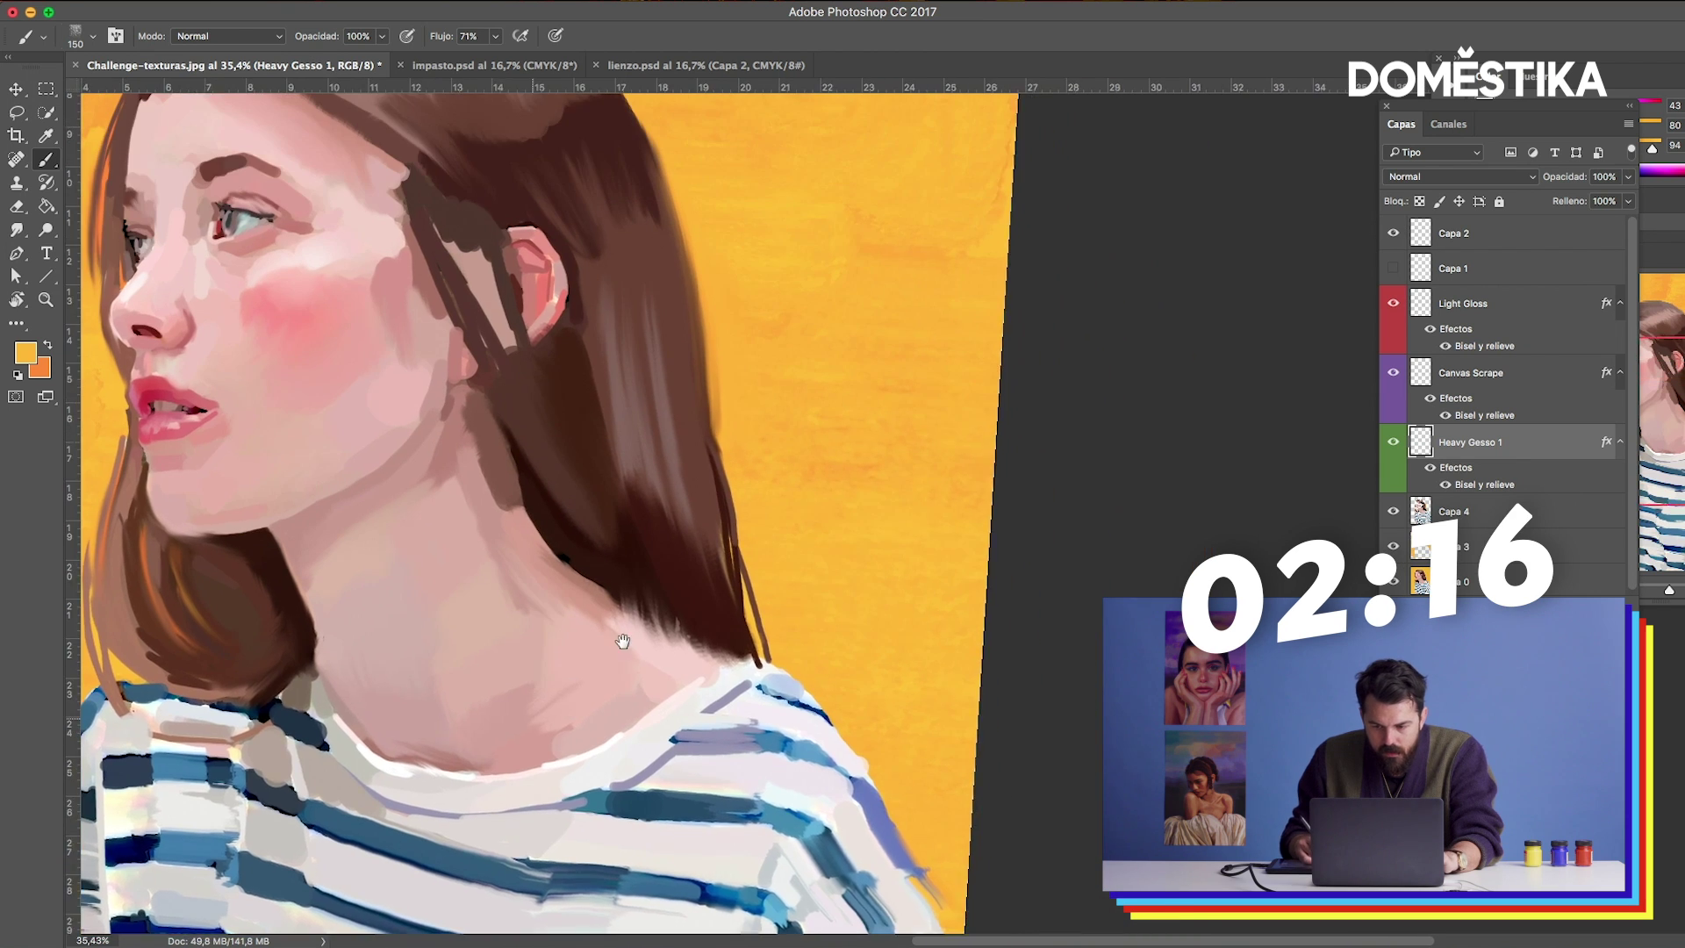
# Paint impasto gesso texture over the upper-right background and beside the hair.
pyautogui.moveTo(820, 313); pyautogui.dragTo(653, 827)
pyautogui.press(']')
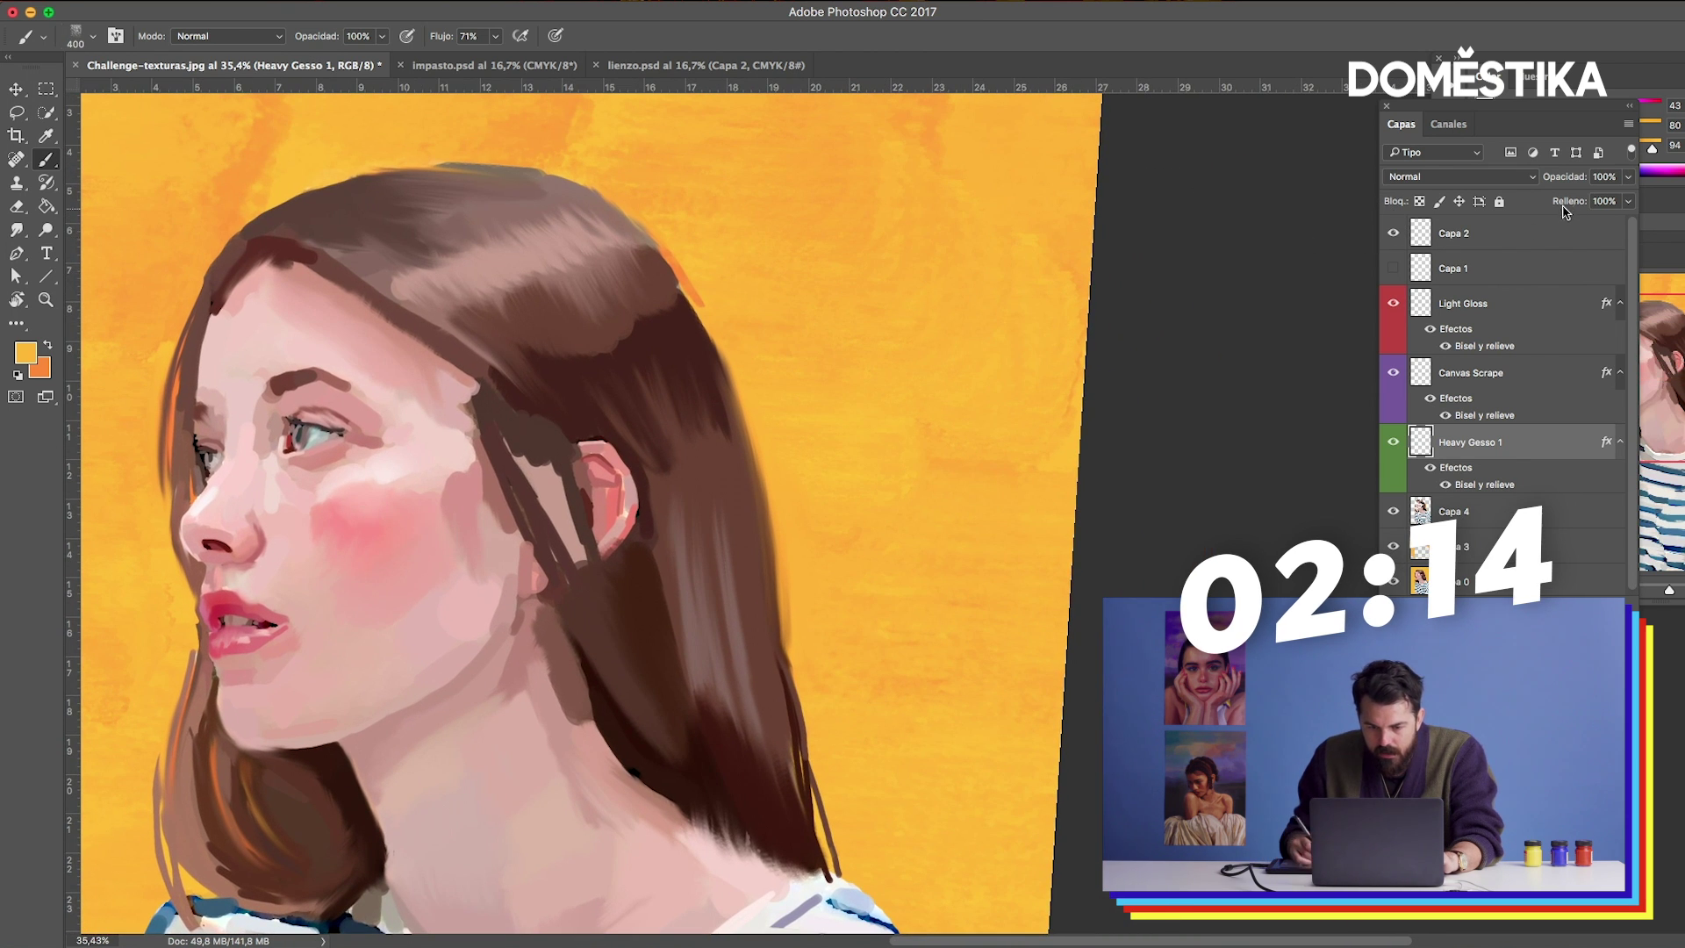
pyautogui.moveTo(926, 176)
pyautogui.mouseDown()
pyautogui.moveTo(838, 208)
pyautogui.moveTo(816, 430)
pyautogui.mouseUp()
pyautogui.moveTo(907, 289); pyautogui.dragTo(867, 530)
pyautogui.moveTo(843, 386)
pyautogui.mouseDown()
pyautogui.moveTo(939, 294)
pyautogui.moveTo(1016, 470)
pyautogui.moveTo(1009, 745)
pyautogui.moveTo(957, 472)
pyautogui.mouseUp()
pyautogui.moveTo(781, 457); pyautogui.dragTo(821, 619)
pyautogui.moveTo(959, 702); pyautogui.dragTo(957, 264)
pyautogui.press('[')
pyautogui.press('[')
pyautogui.moveTo(913, 175)
pyautogui.mouseDown()
pyautogui.moveTo(930, 220)
pyautogui.moveTo(900, 377)
pyautogui.moveTo(912, 474)
pyautogui.moveTo(957, 579)
pyautogui.moveTo(908, 474)
pyautogui.moveTo(806, 333)
pyautogui.moveTo(828, 348)
pyautogui.mouseUp()
# Brush gesso texture down over the lower yellow background by the shoulder.
pyautogui.moveTo(140, 106); pyautogui.dragTo(559, 410)
pyautogui.moveTo(485, 108)
pyautogui.mouseDown()
pyautogui.moveTo(556, 164)
pyautogui.moveTo(489, 188)
pyautogui.moveTo(432, 358)
pyautogui.moveTo(448, 684)
pyautogui.mouseUp()
pyautogui.moveTo(789, 295); pyautogui.dragTo(803, 35)
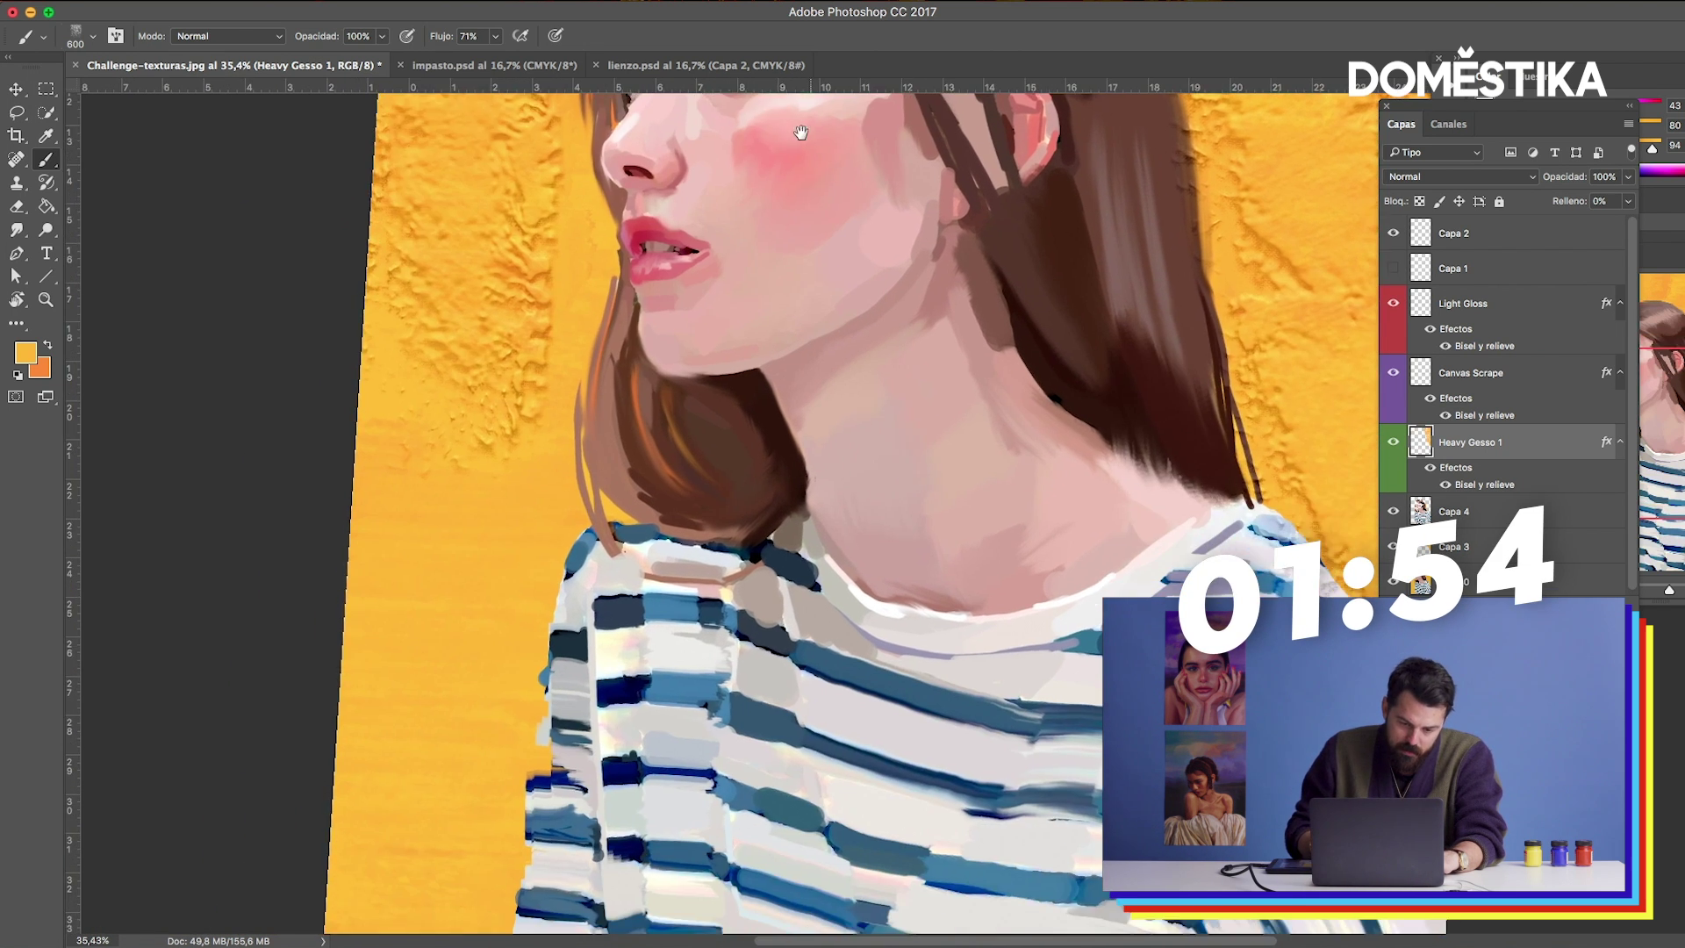
pyautogui.moveTo(544, 290); pyautogui.dragTo(553, 364)
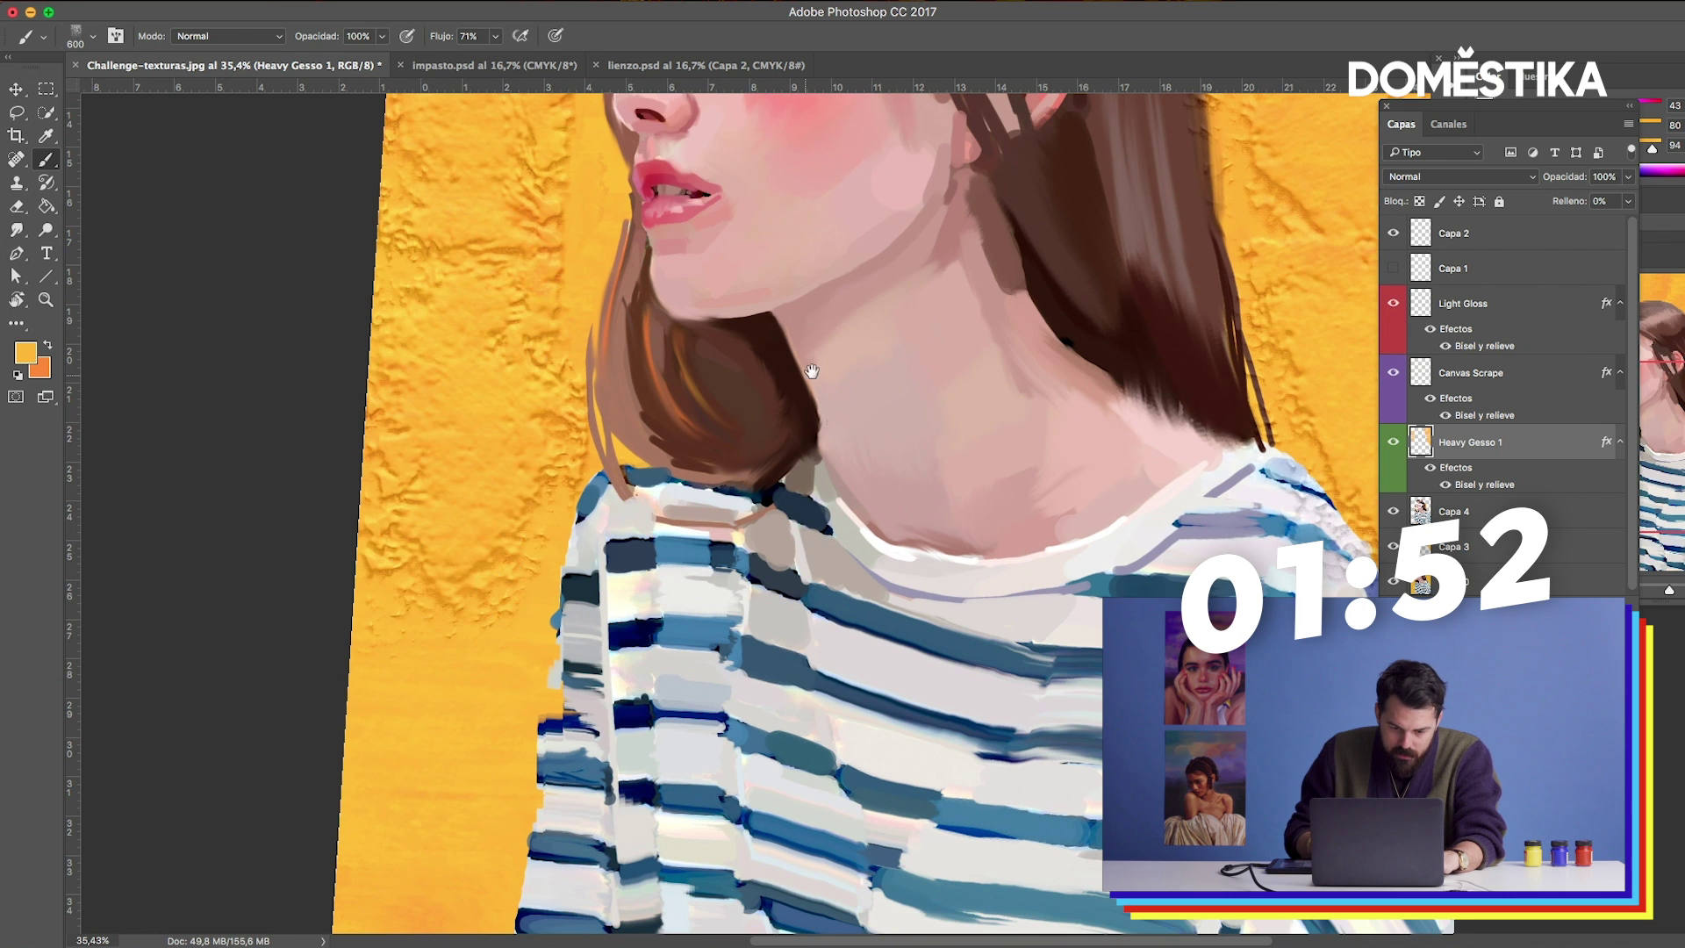
pyautogui.moveTo(474, 513); pyautogui.dragTo(561, 172)
pyautogui.moveTo(588, 394)
pyautogui.mouseDown()
pyautogui.moveTo(509, 561)
pyautogui.moveTo(527, 693)
pyautogui.moveTo(491, 623)
pyautogui.moveTo(566, 728)
pyautogui.mouseUp()
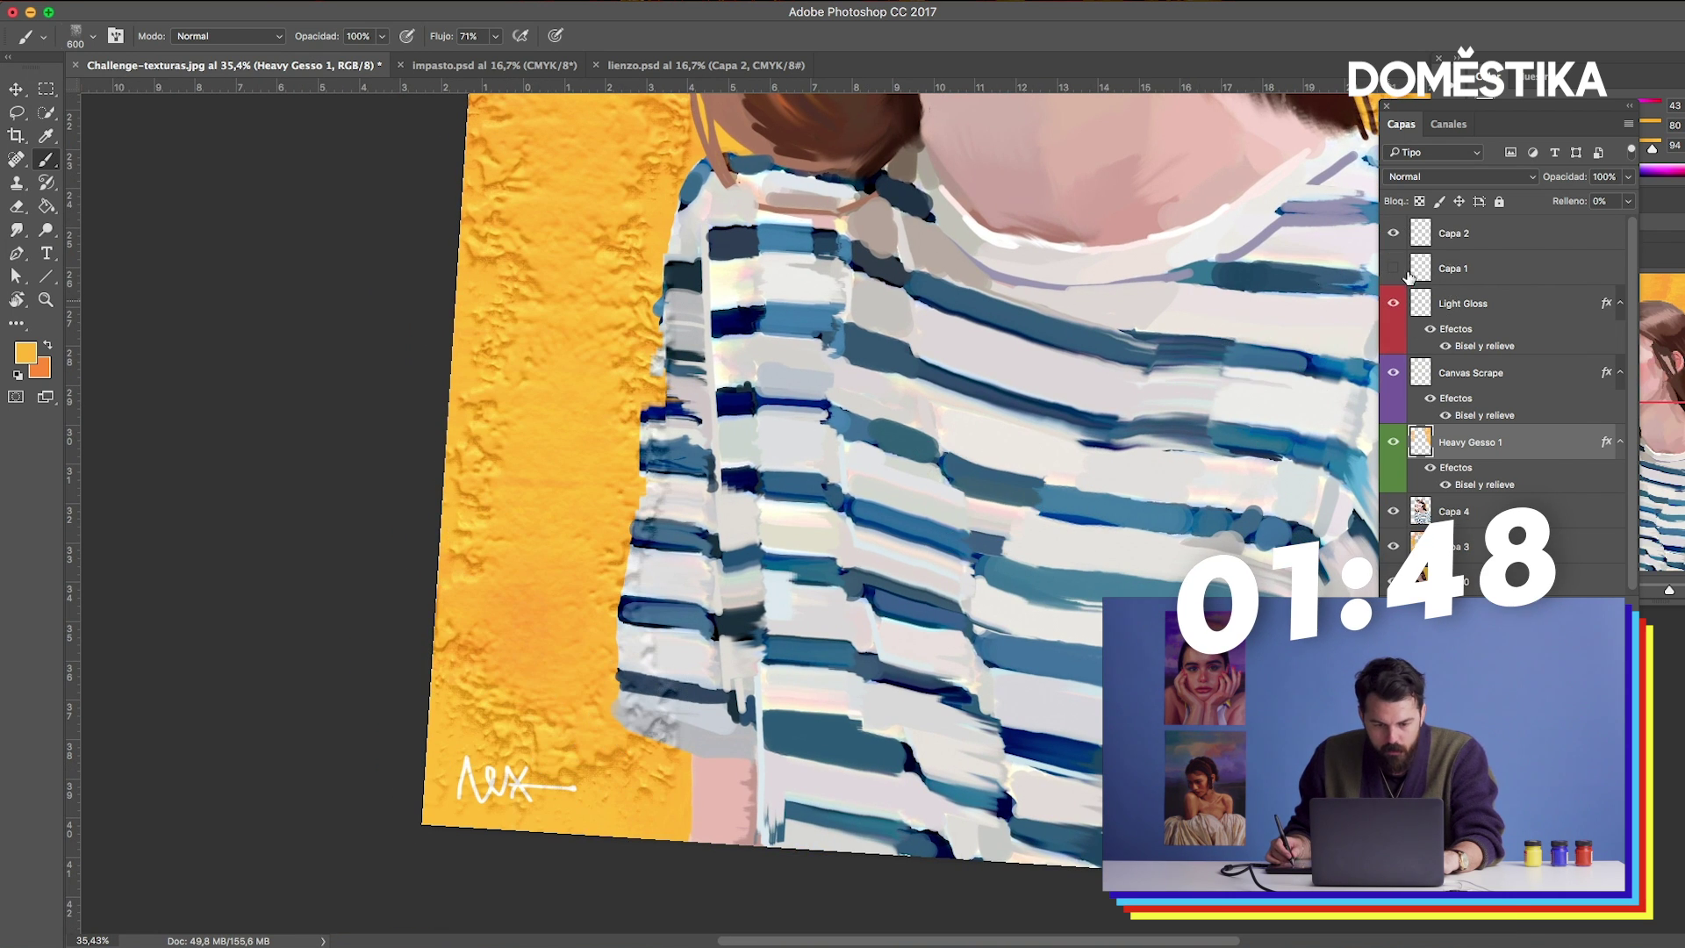
# Set Heavy Gesso 1 opacity to about 57%, then review the painting zoomed out and in.
pyautogui.moveTo(1519, 181); pyautogui.dragTo(1535, 180)
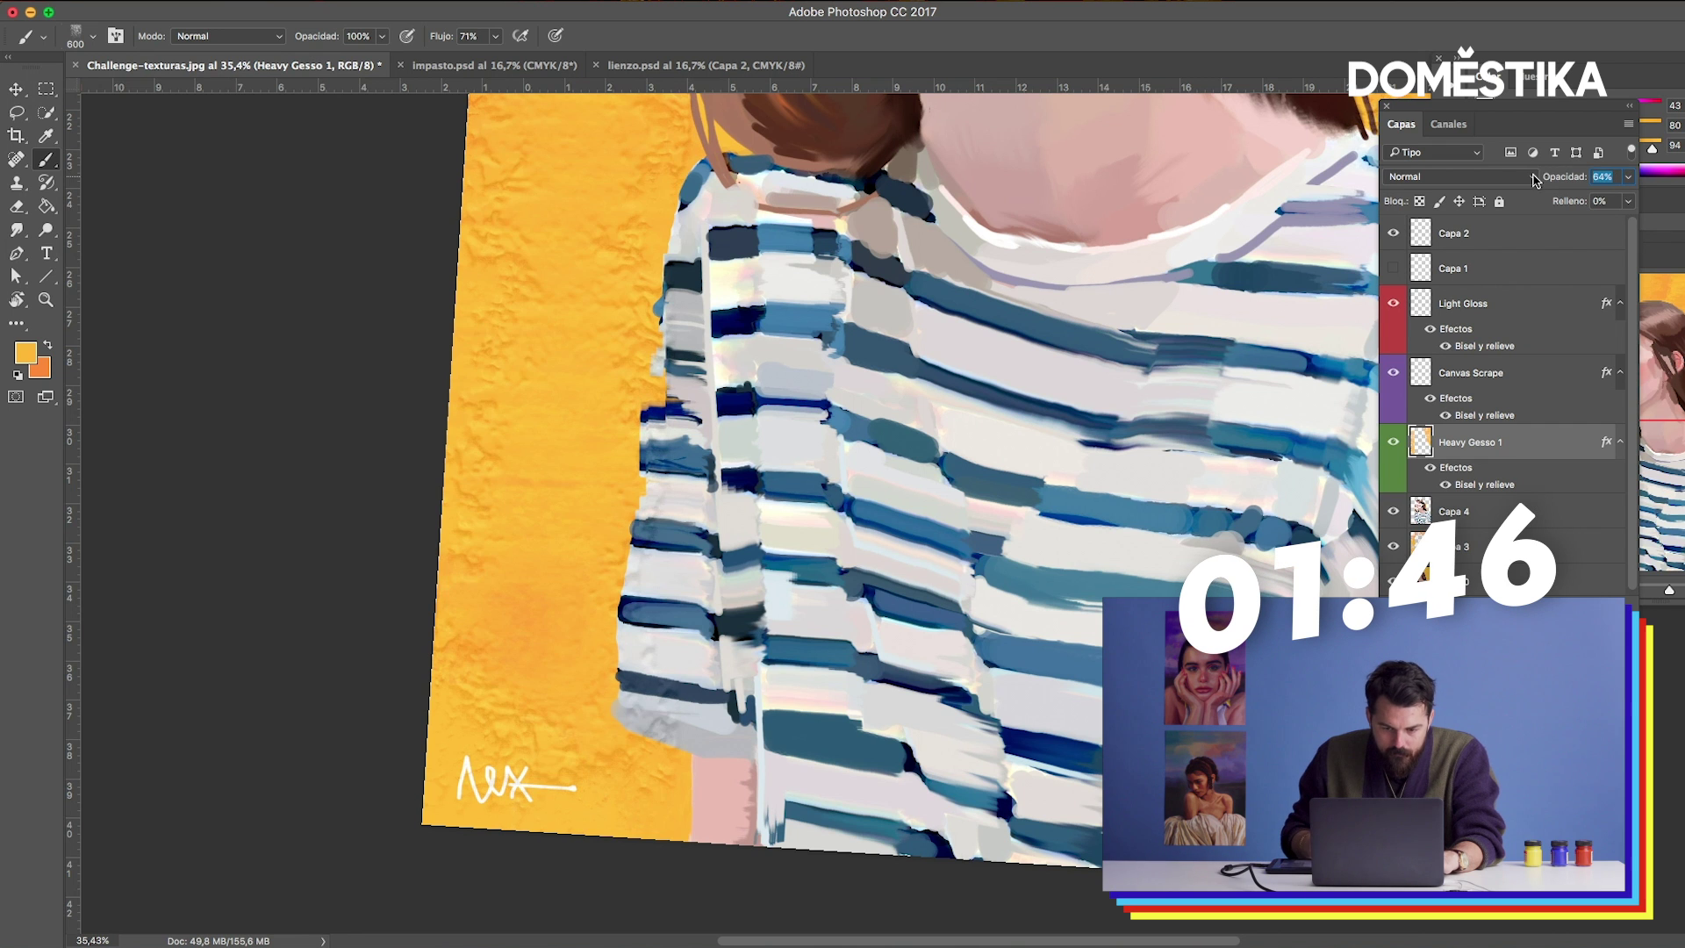
pyautogui.moveTo(867, 376); pyautogui.dragTo(826, 399)
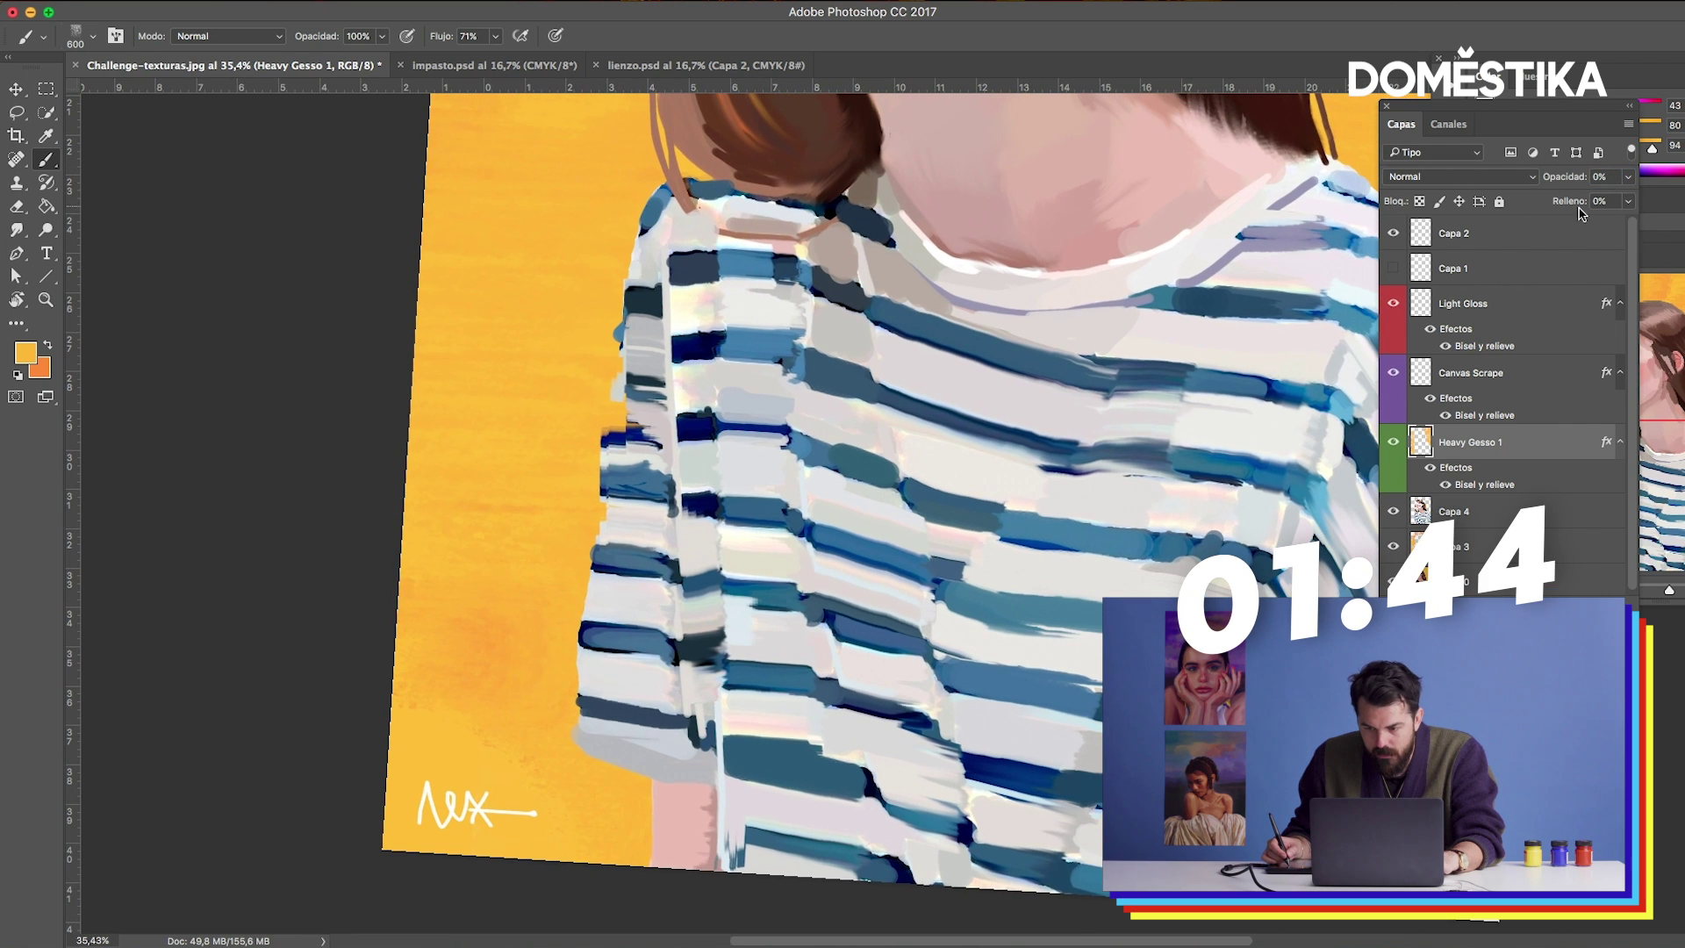
pyautogui.moveTo(1564, 180)
pyautogui.mouseDown()
pyautogui.moveTo(1621, 177)
pyautogui.moveTo(1577, 195)
pyautogui.mouseUp()
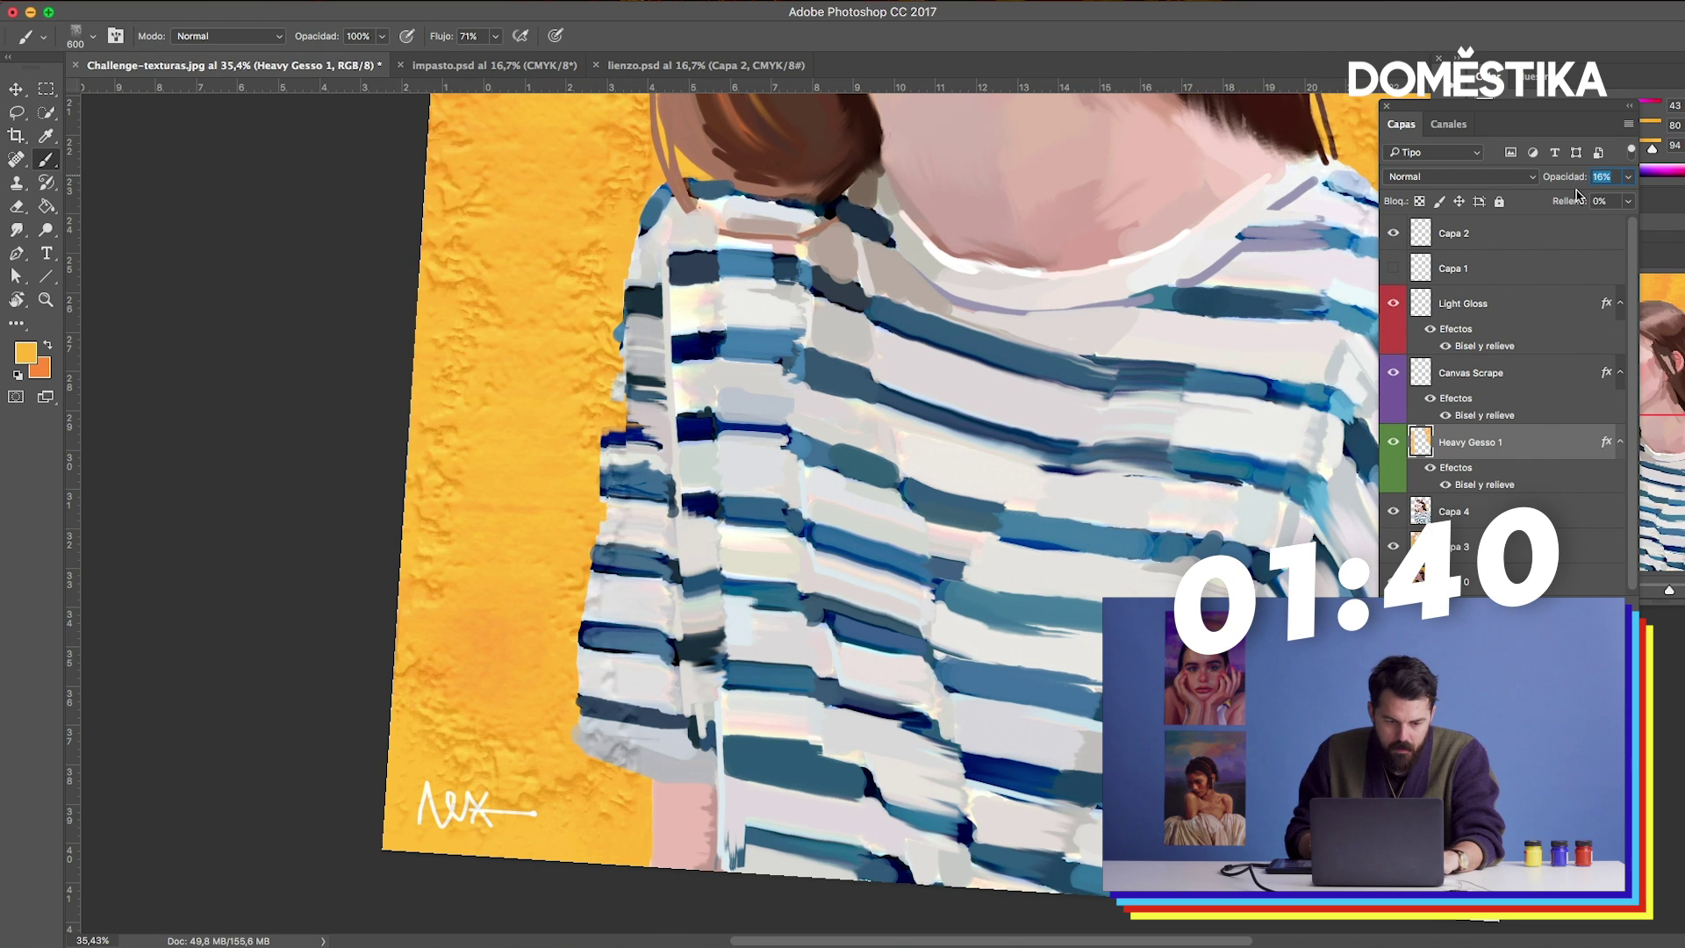
pyautogui.click(45, 299)
pyautogui.moveTo(890, 313)
pyautogui.mouseDown()
pyautogui.moveTo(741, 367)
pyautogui.moveTo(878, 364)
pyautogui.mouseUp()
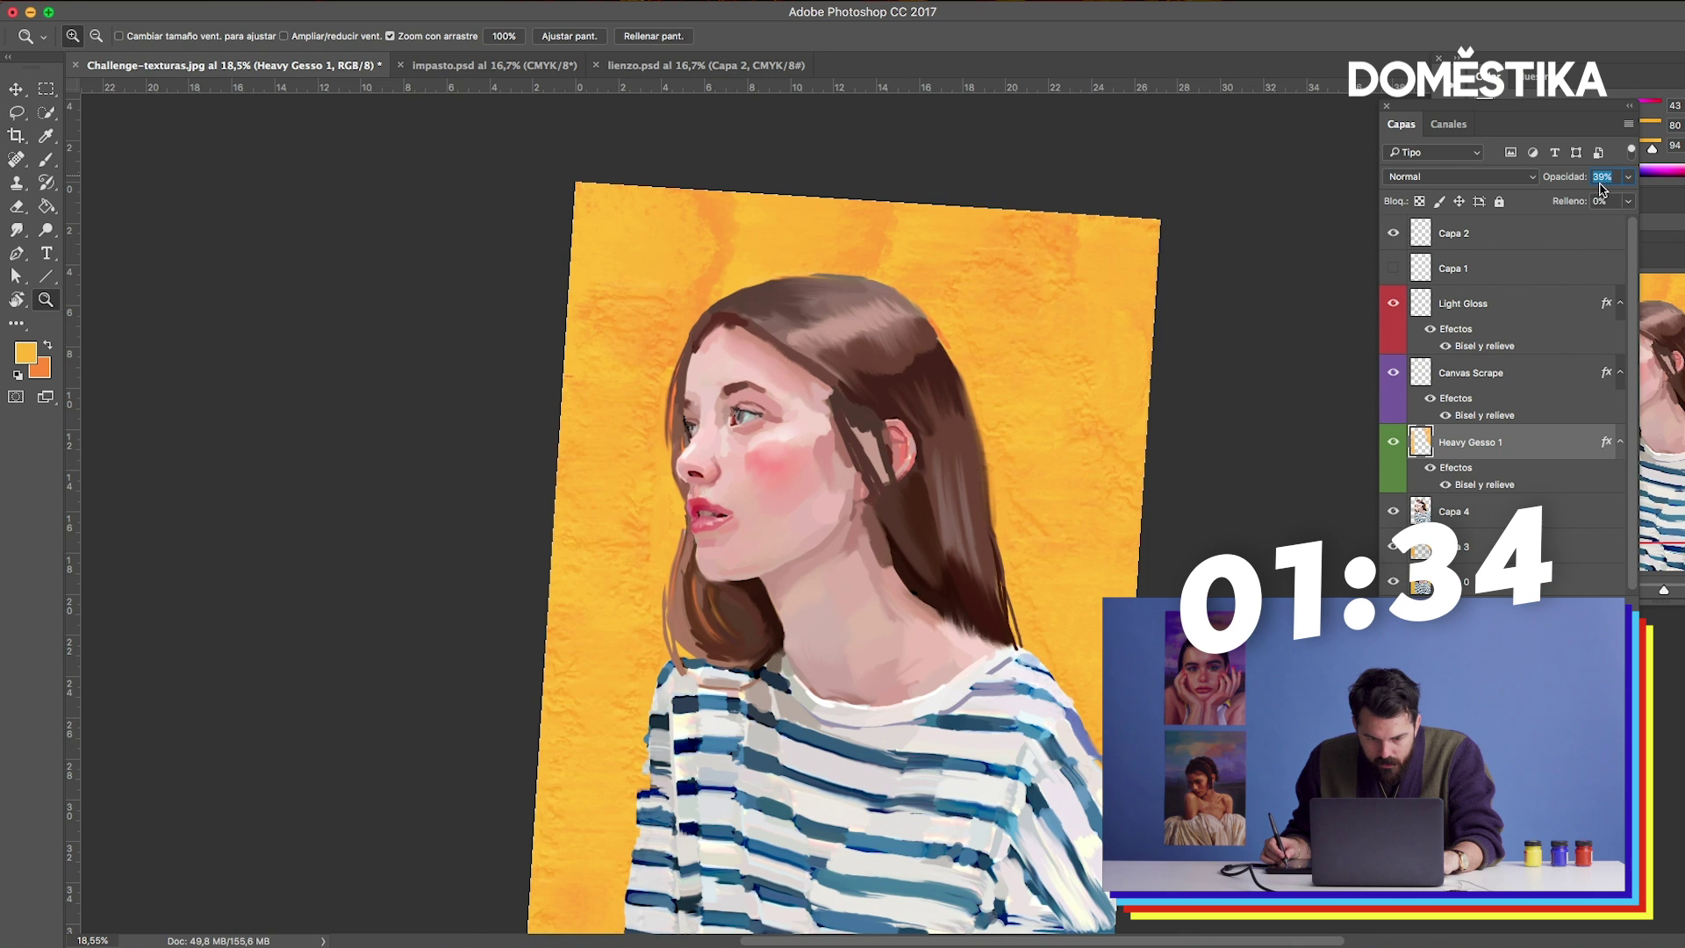
pyautogui.scroll(11, 1611, 189)
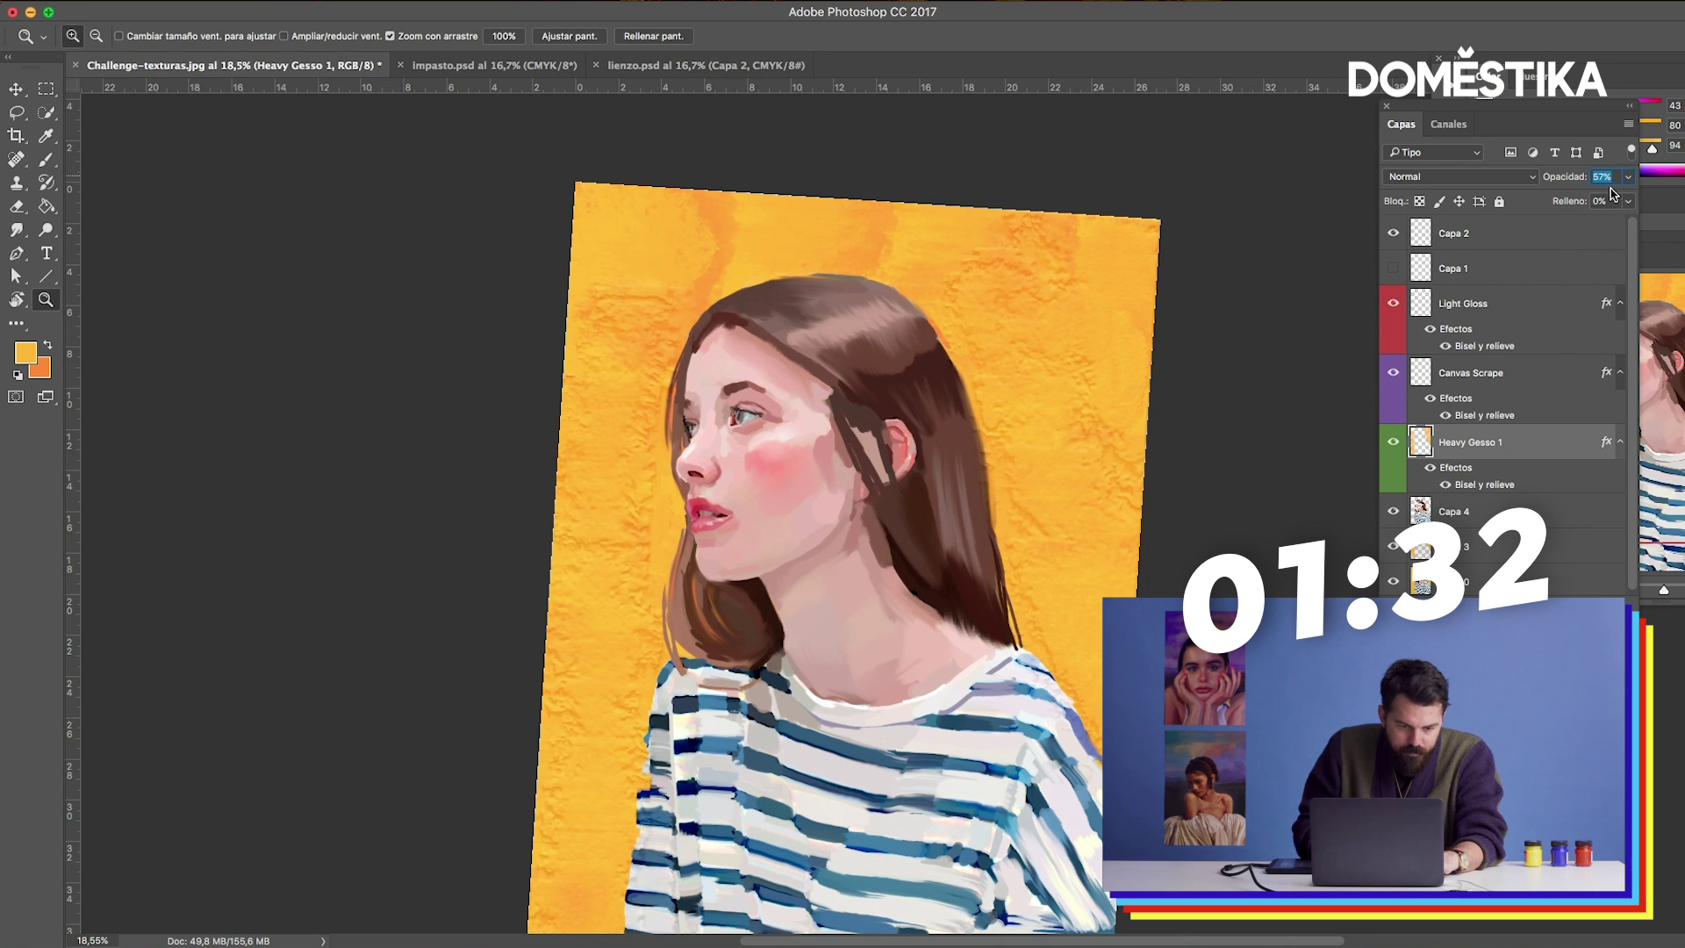
pyautogui.moveTo(981, 379); pyautogui.dragTo(1090, 413)
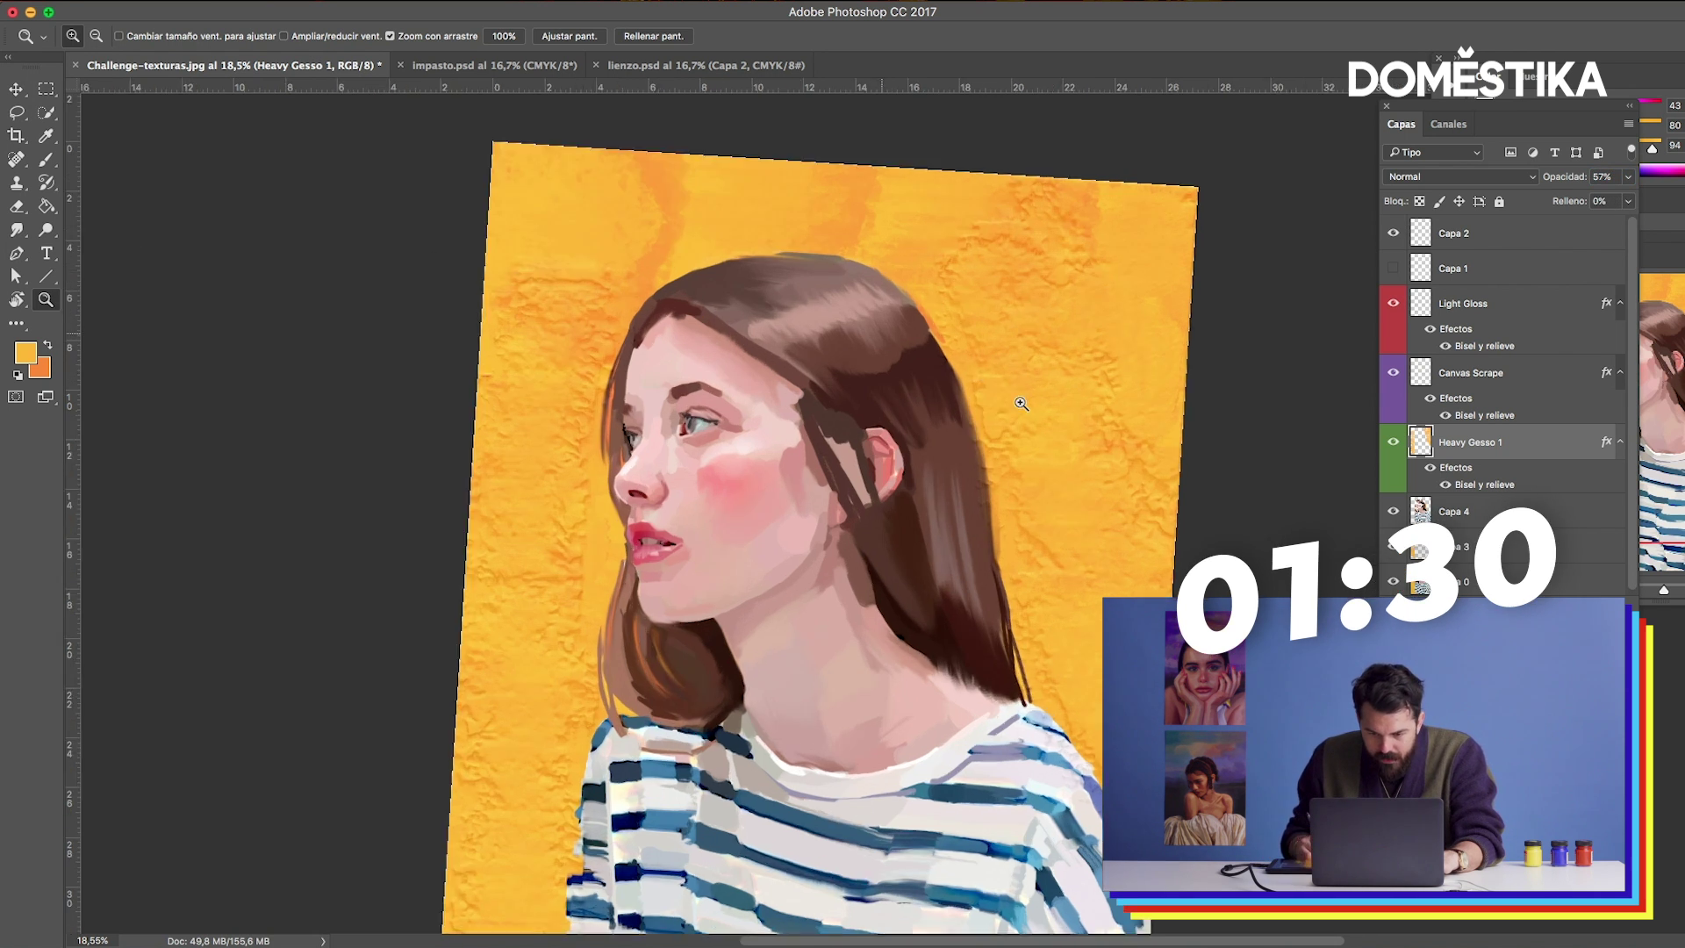
pyautogui.click(1466, 305)
# Pick the ktw bristle oils 2 brush, test it on the hair, and set Light Gloss fill to 0%.
pyautogui.click(44, 161)
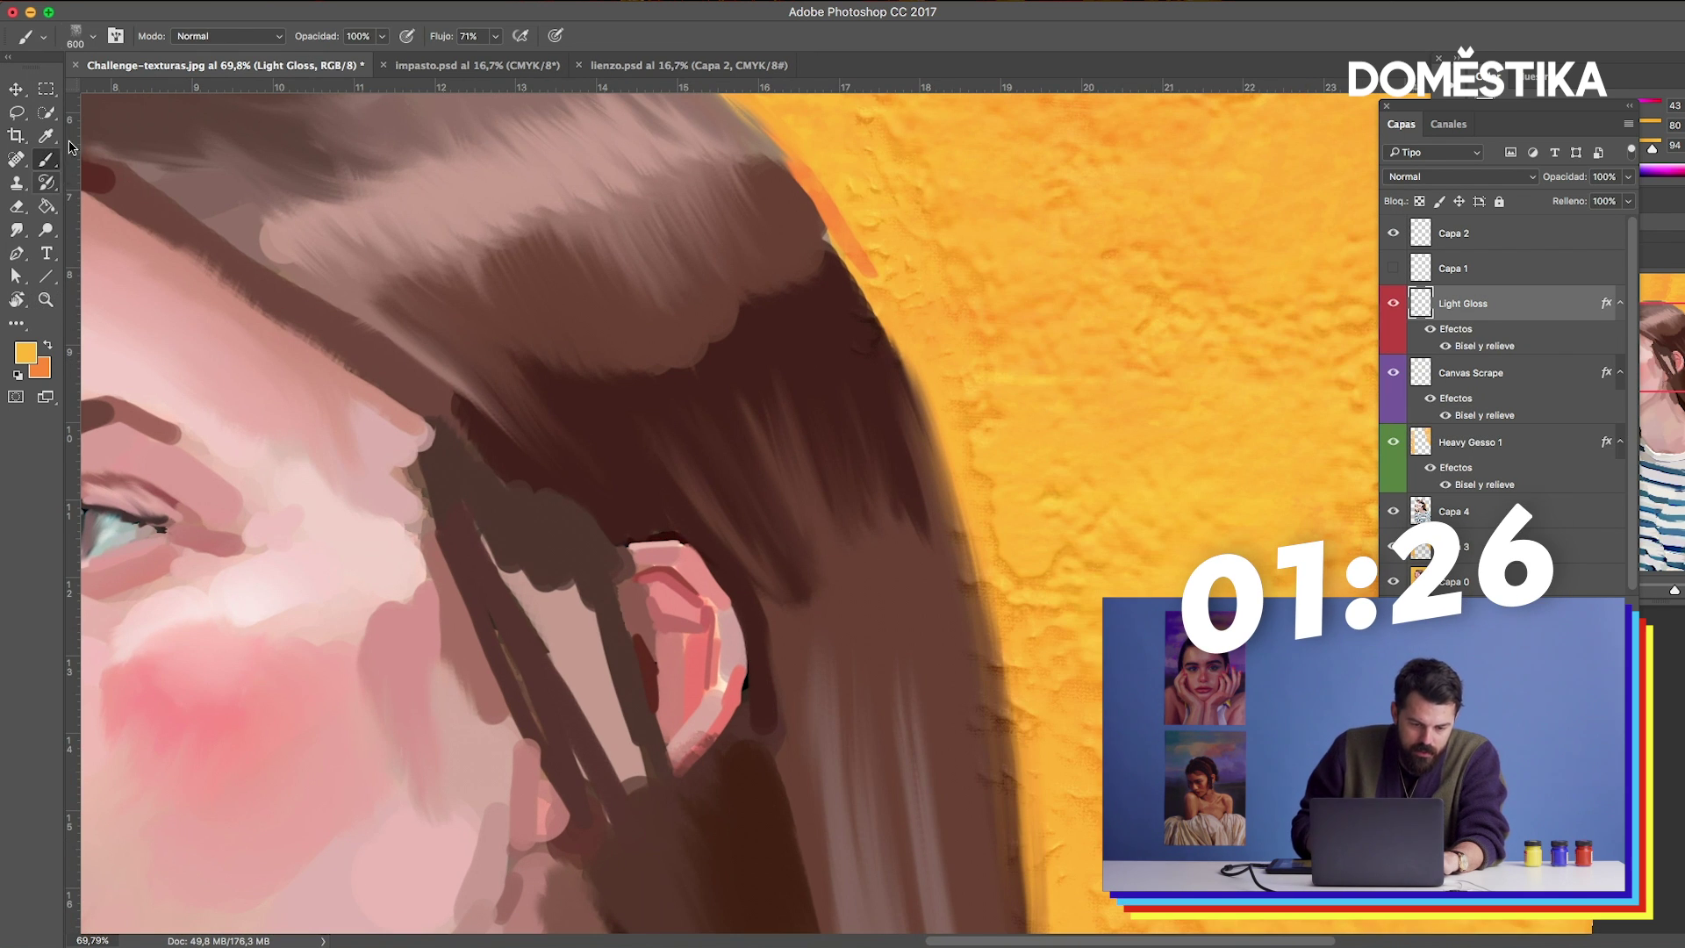
pyautogui.click(88, 41)
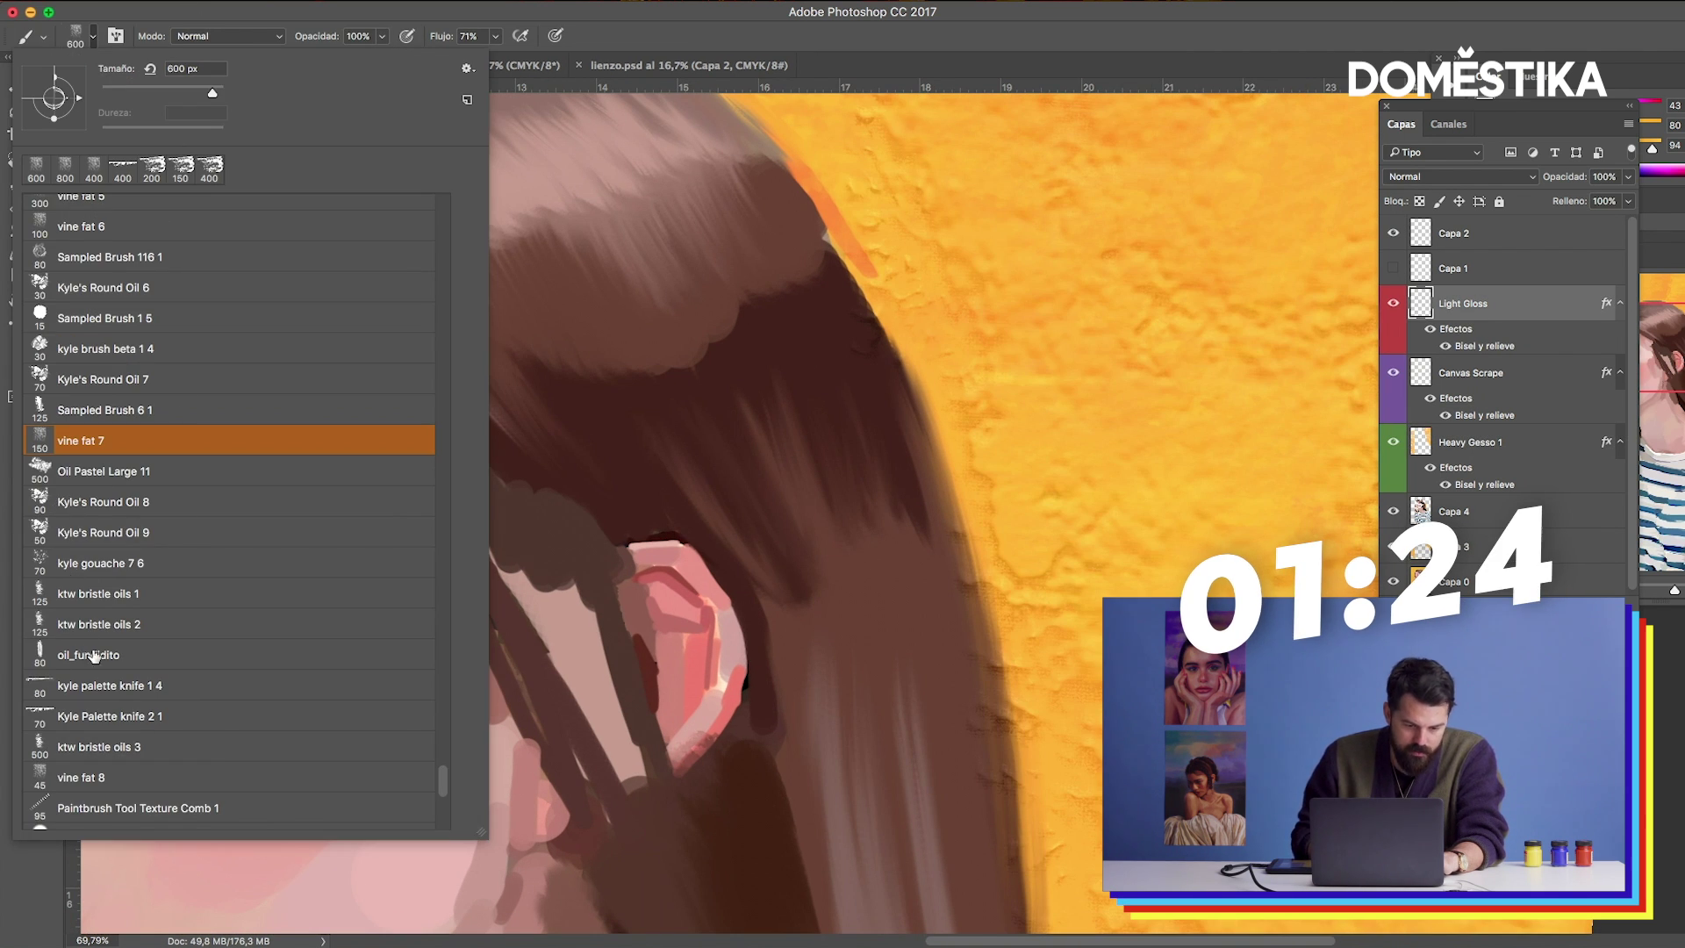
pyautogui.click(87, 625)
pyautogui.click(793, 353)
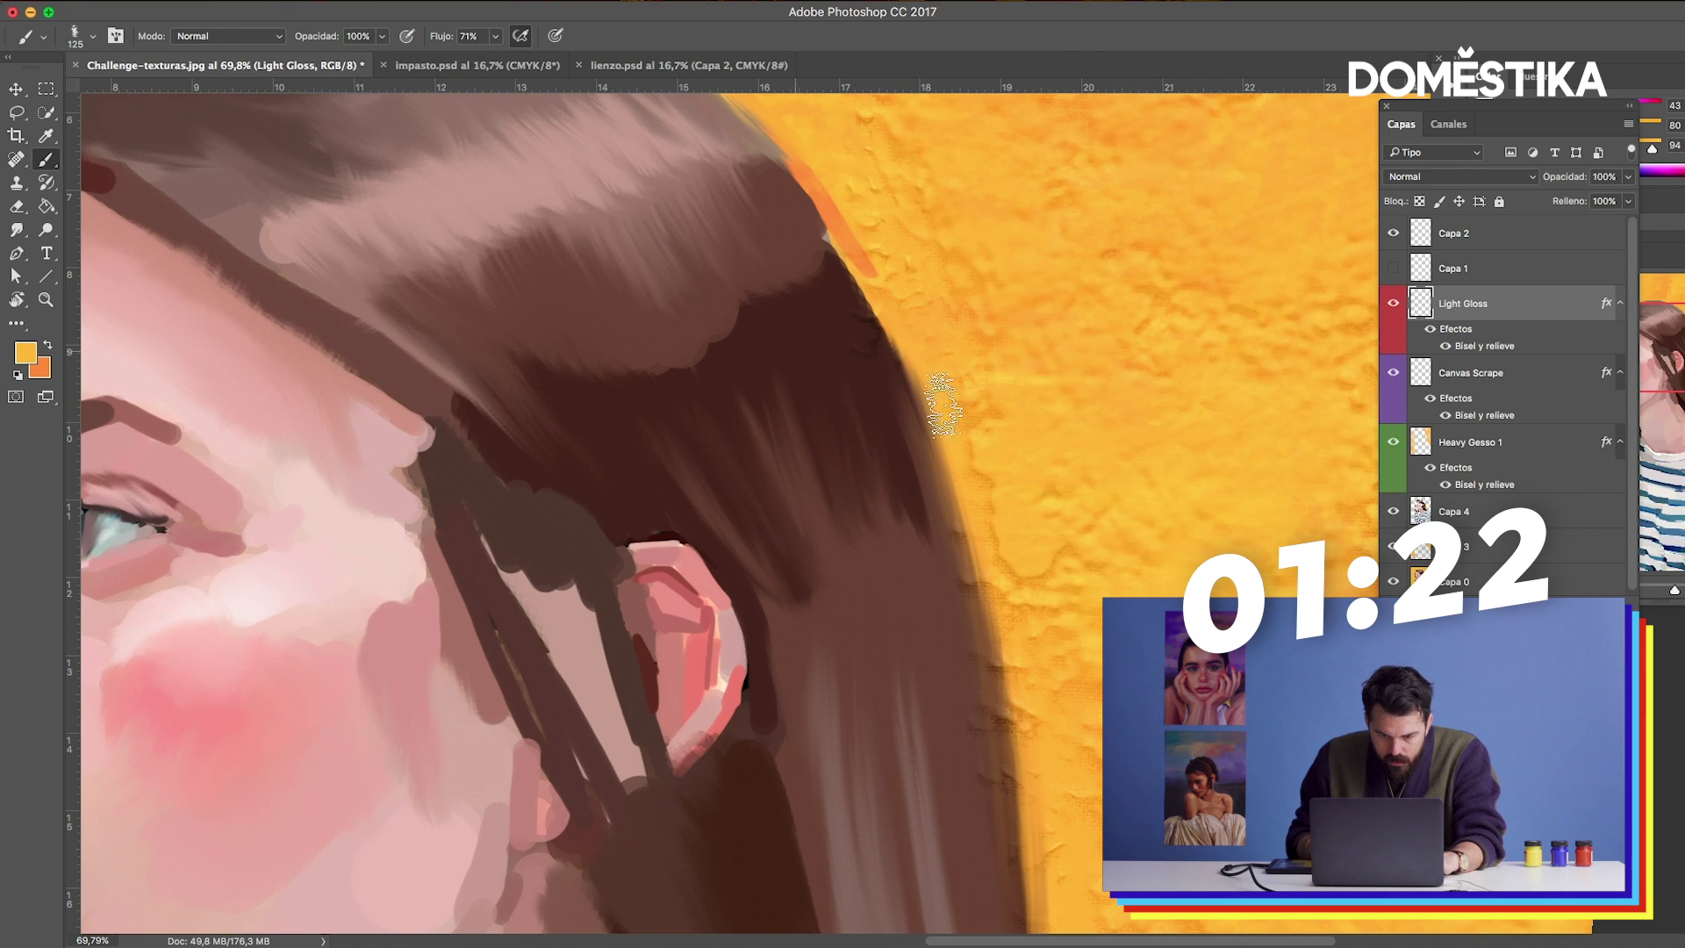
pyautogui.moveTo(693, 285); pyautogui.dragTo(869, 412)
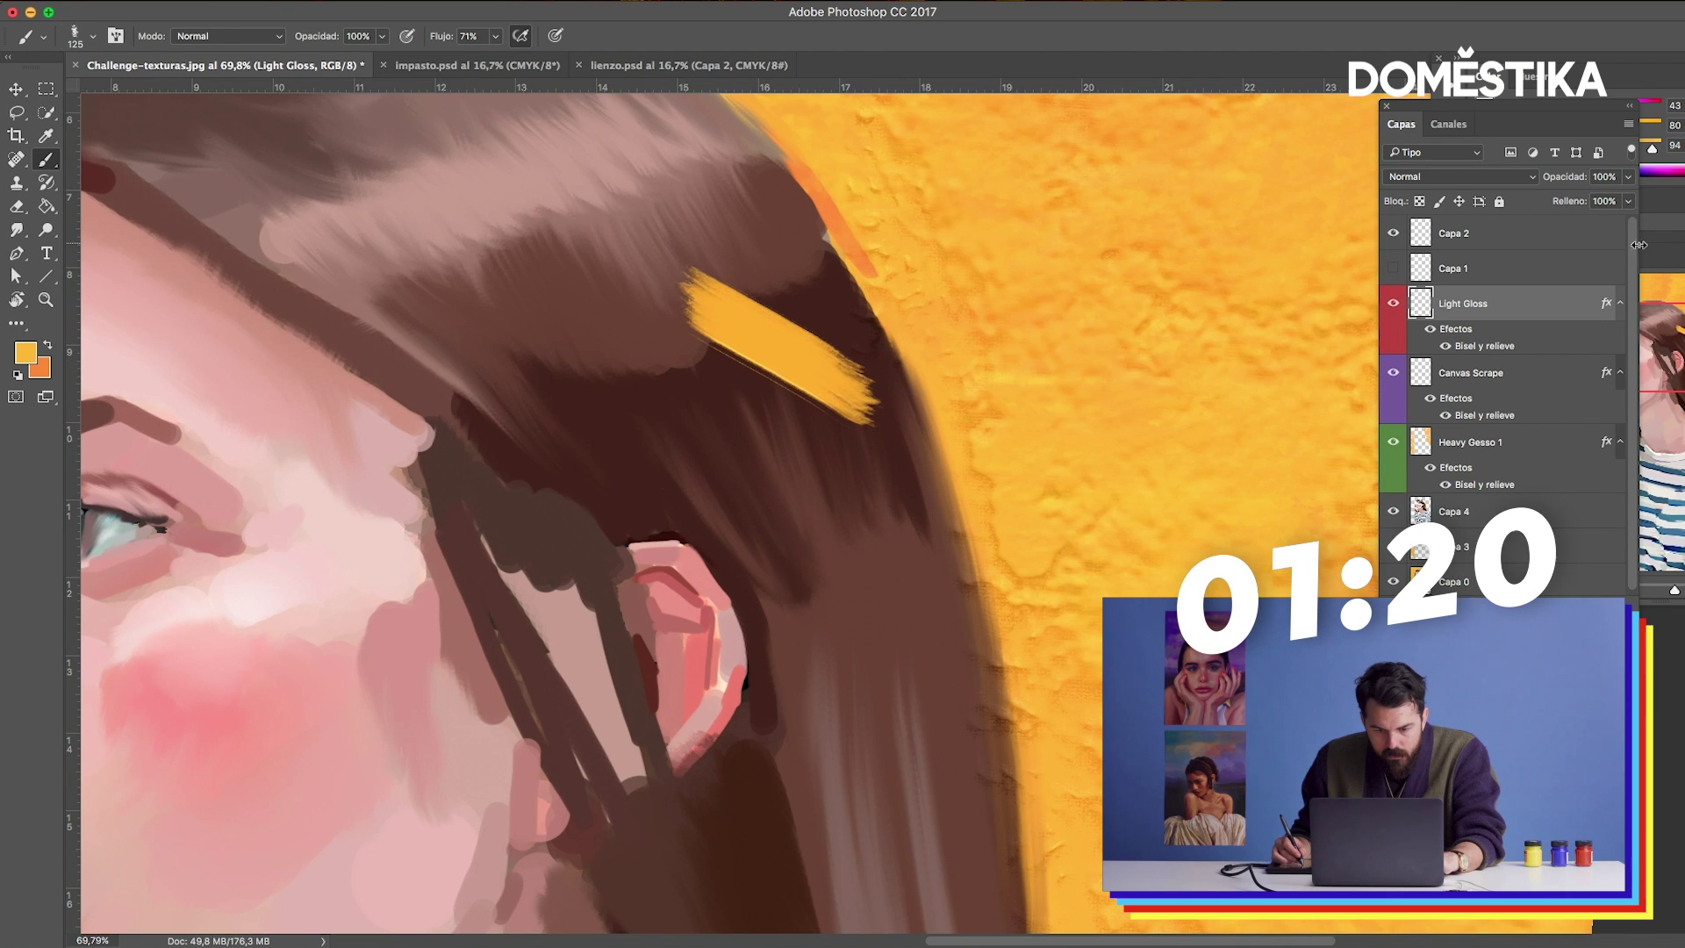
pyautogui.moveTo(1576, 206); pyautogui.dragTo(1279, 263)
# Tilt the canvas and paint a 300 px gloss stroke across the upper hair, undoing the pale patch.
pyautogui.press('r')
pyautogui.moveTo(1061, 327)
pyautogui.mouseDown()
pyautogui.moveTo(999, 216)
pyautogui.moveTo(764, 207)
pyautogui.mouseUp()
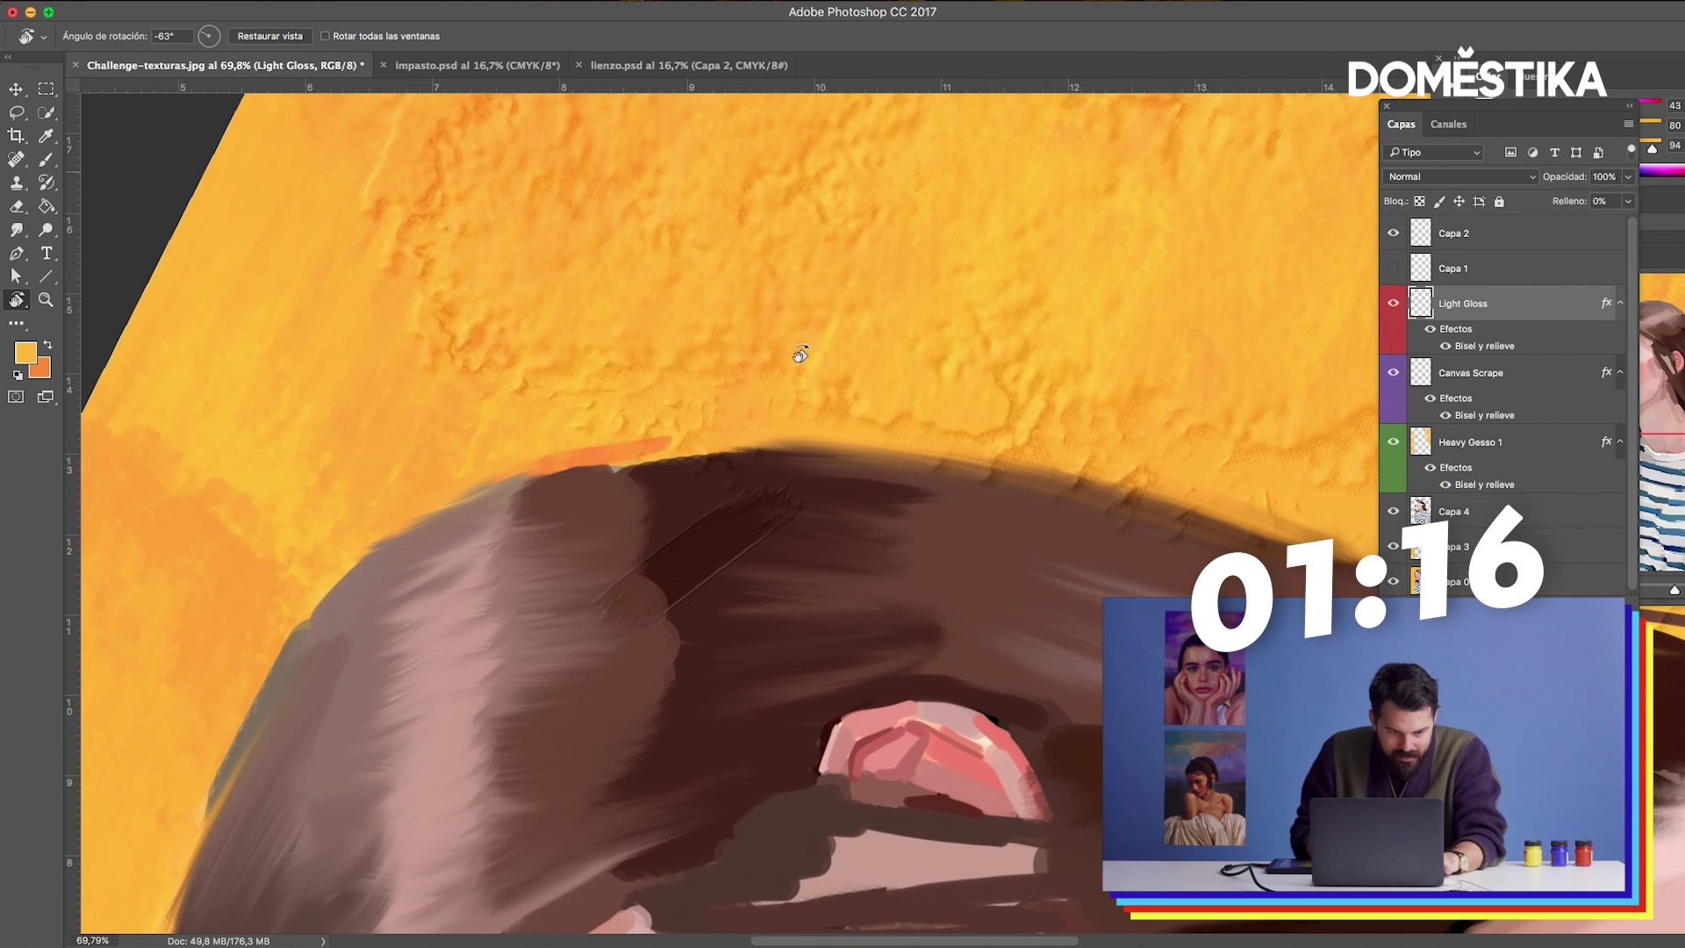
pyautogui.click(48, 160)
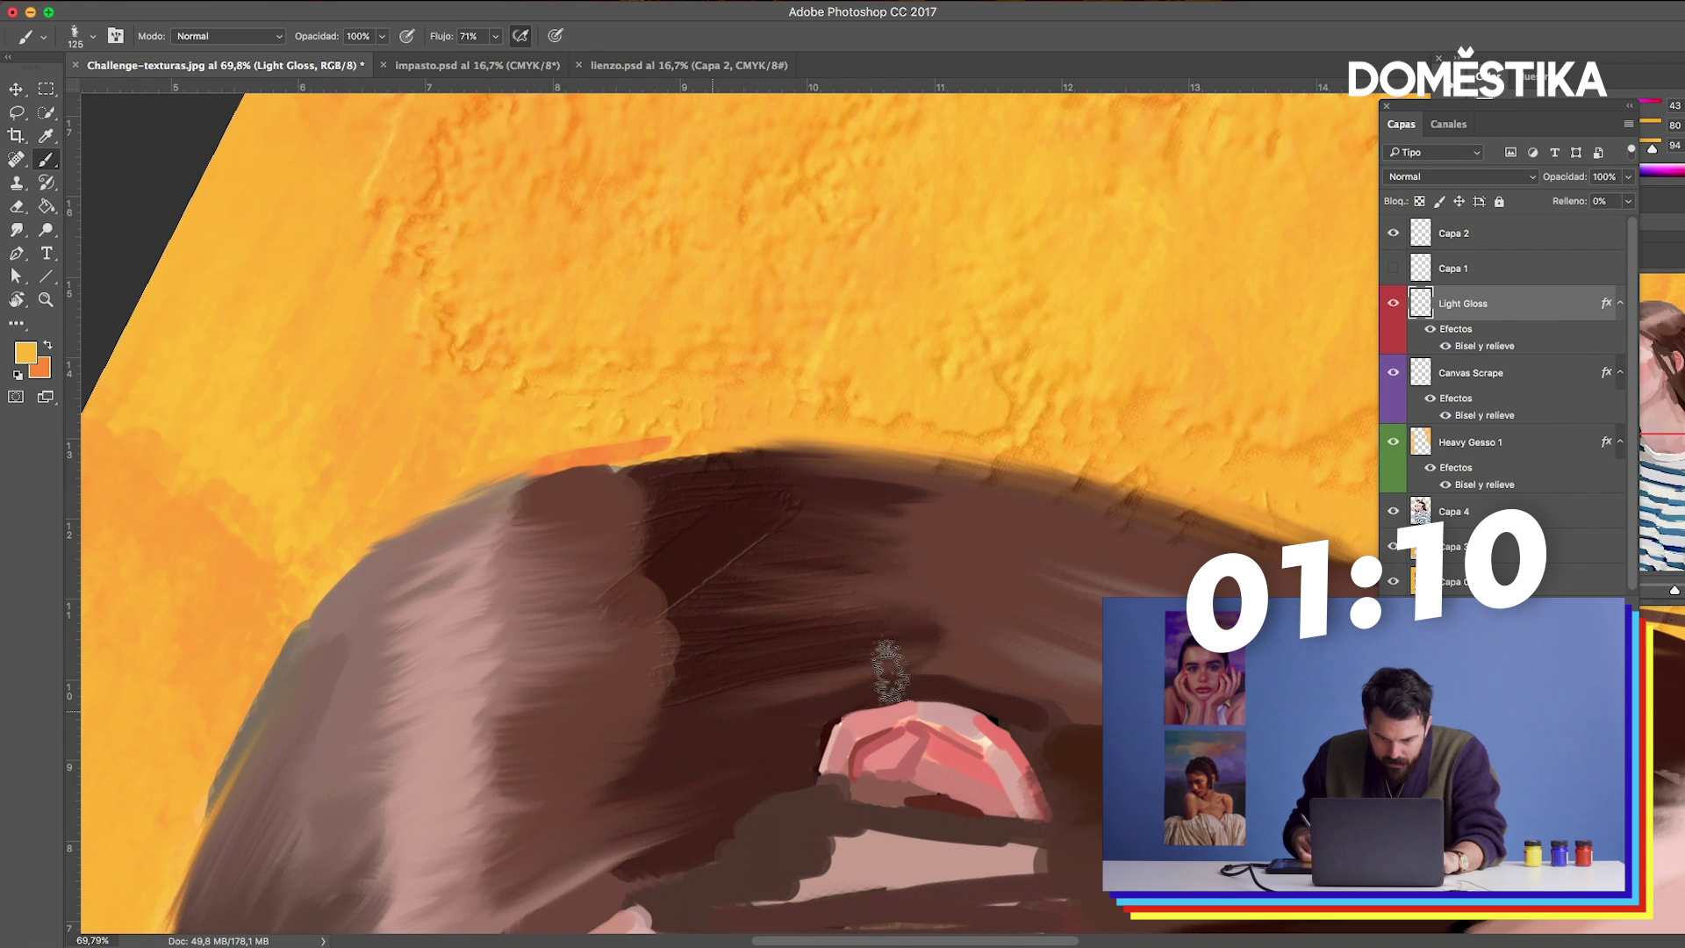
pyautogui.press(']')
pyautogui.press(']')
pyautogui.press(']')
pyautogui.moveTo(872, 545); pyautogui.dragTo(1110, 588)
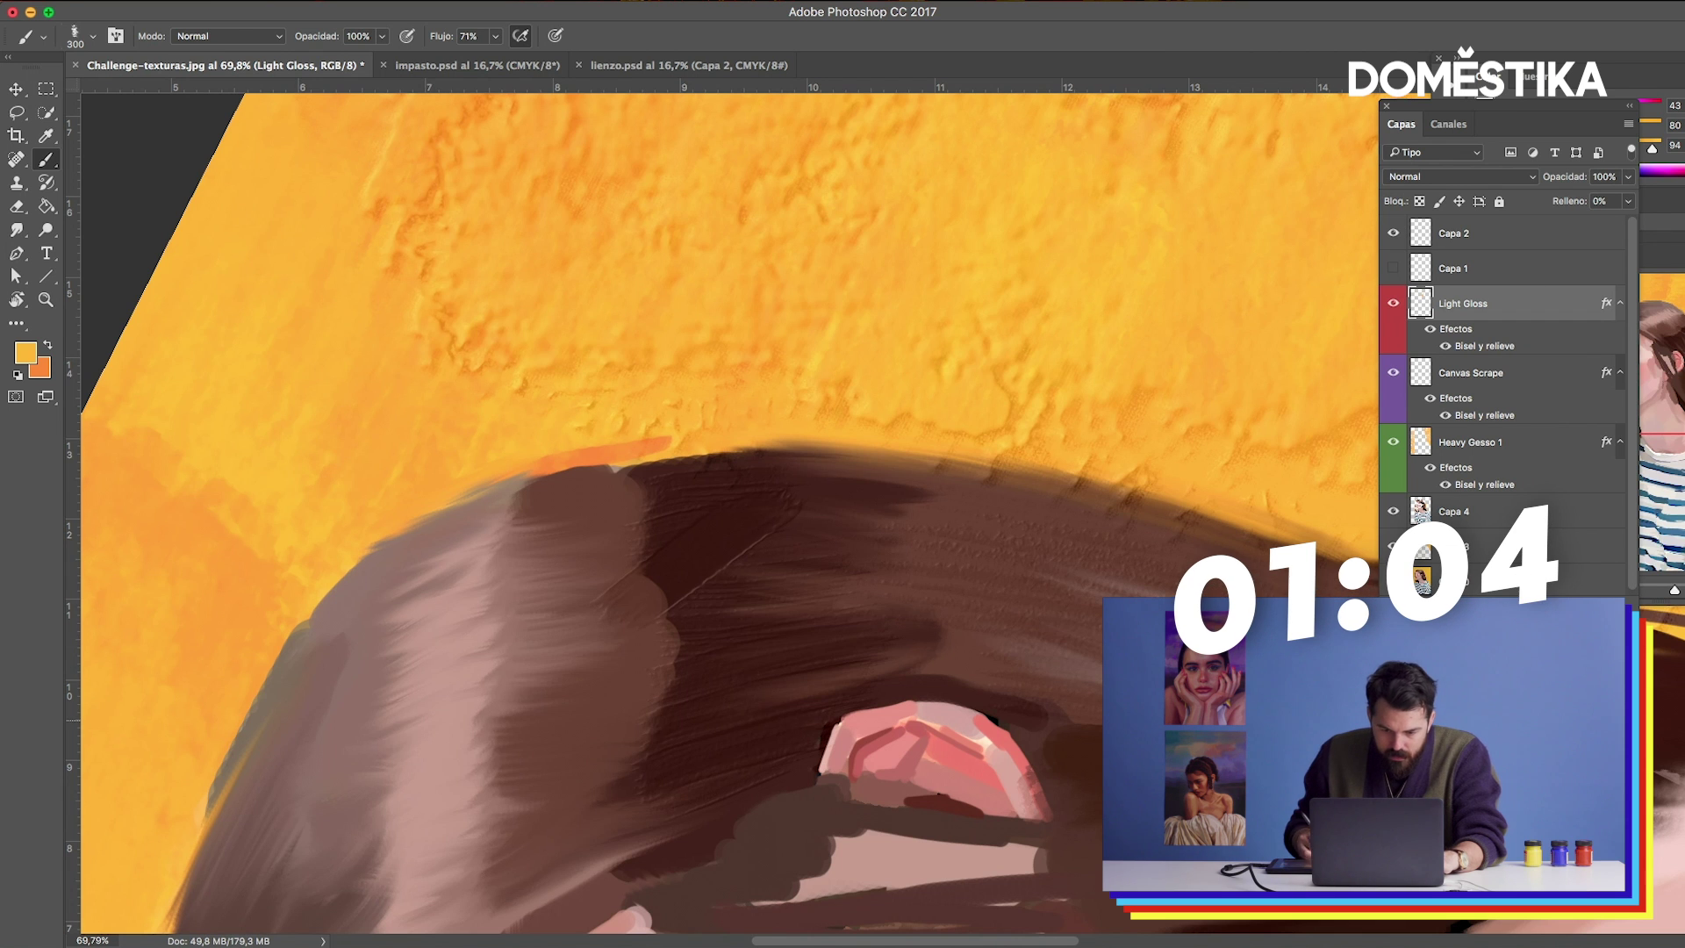
pyautogui.moveTo(1139, 568); pyautogui.dragTo(1668, 308)
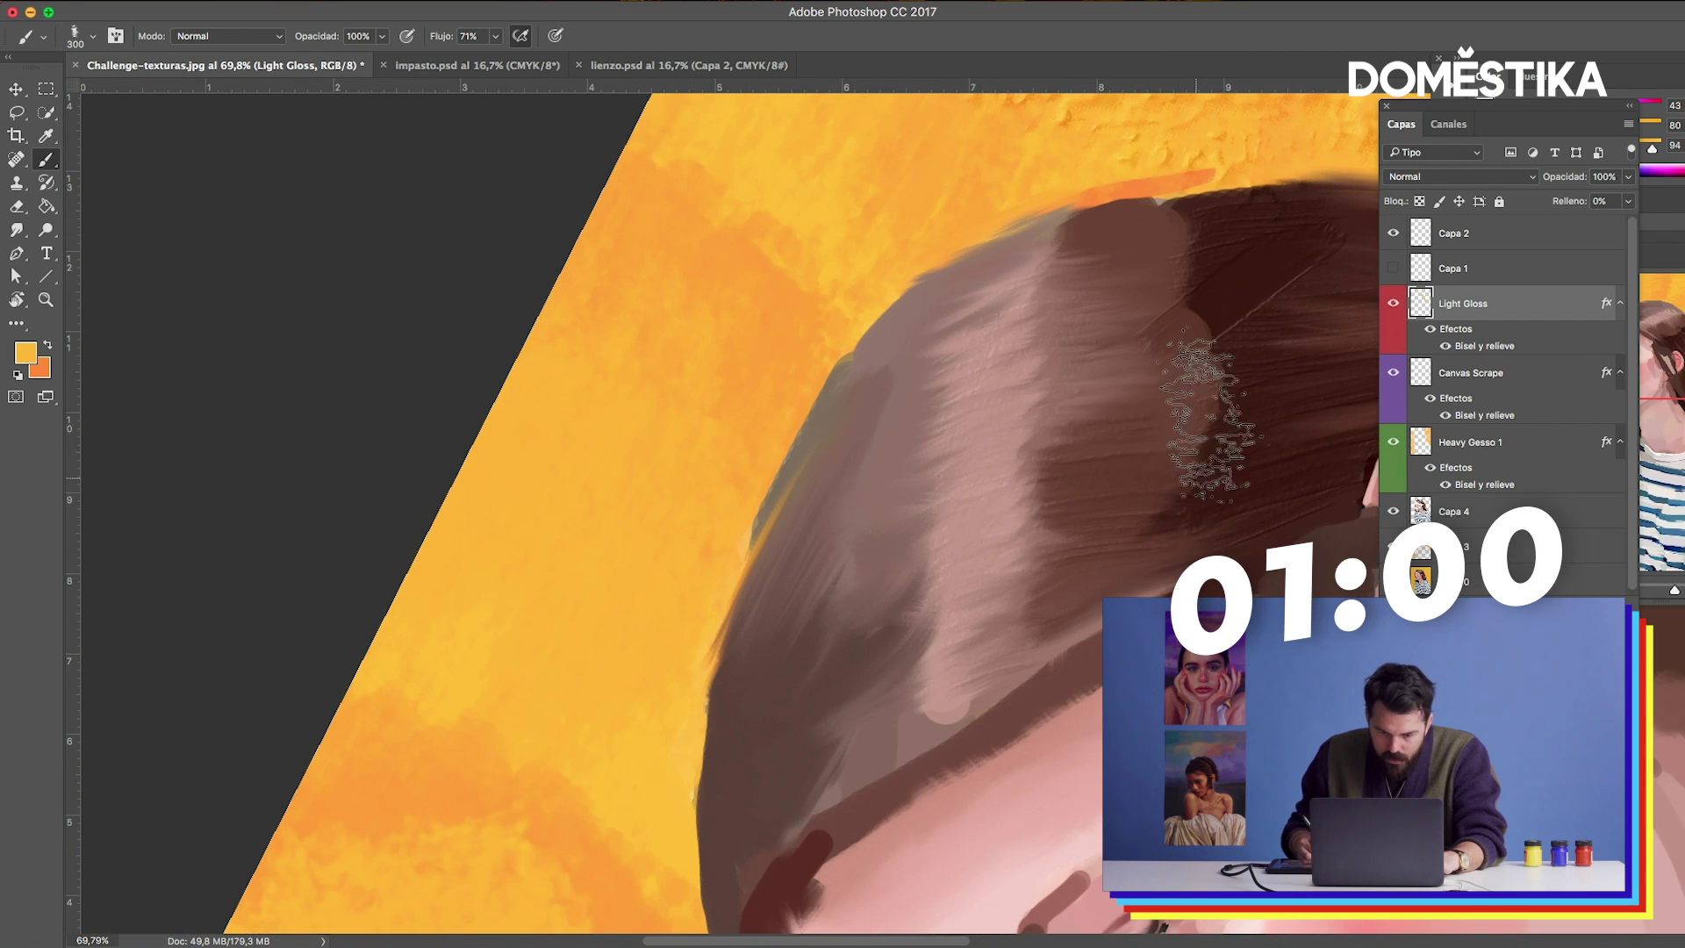
pyautogui.hotkey('ctrl', 'z')
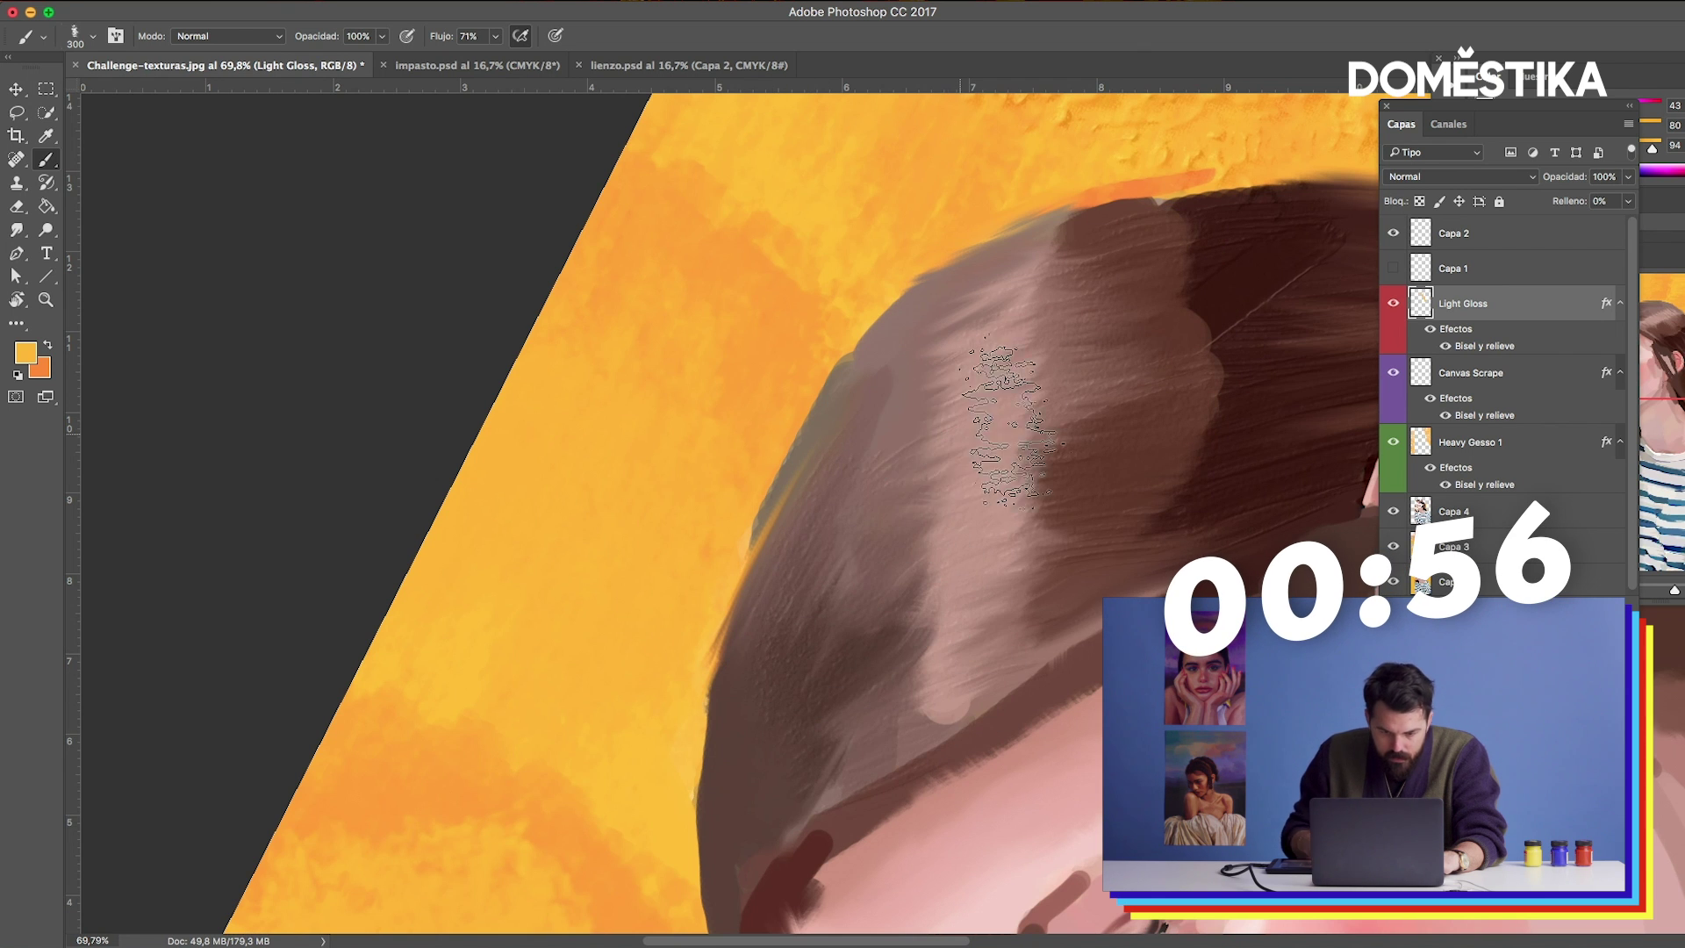
# Zoom out to check the painting, then resize the brush to 200 px.
pyautogui.press('z')
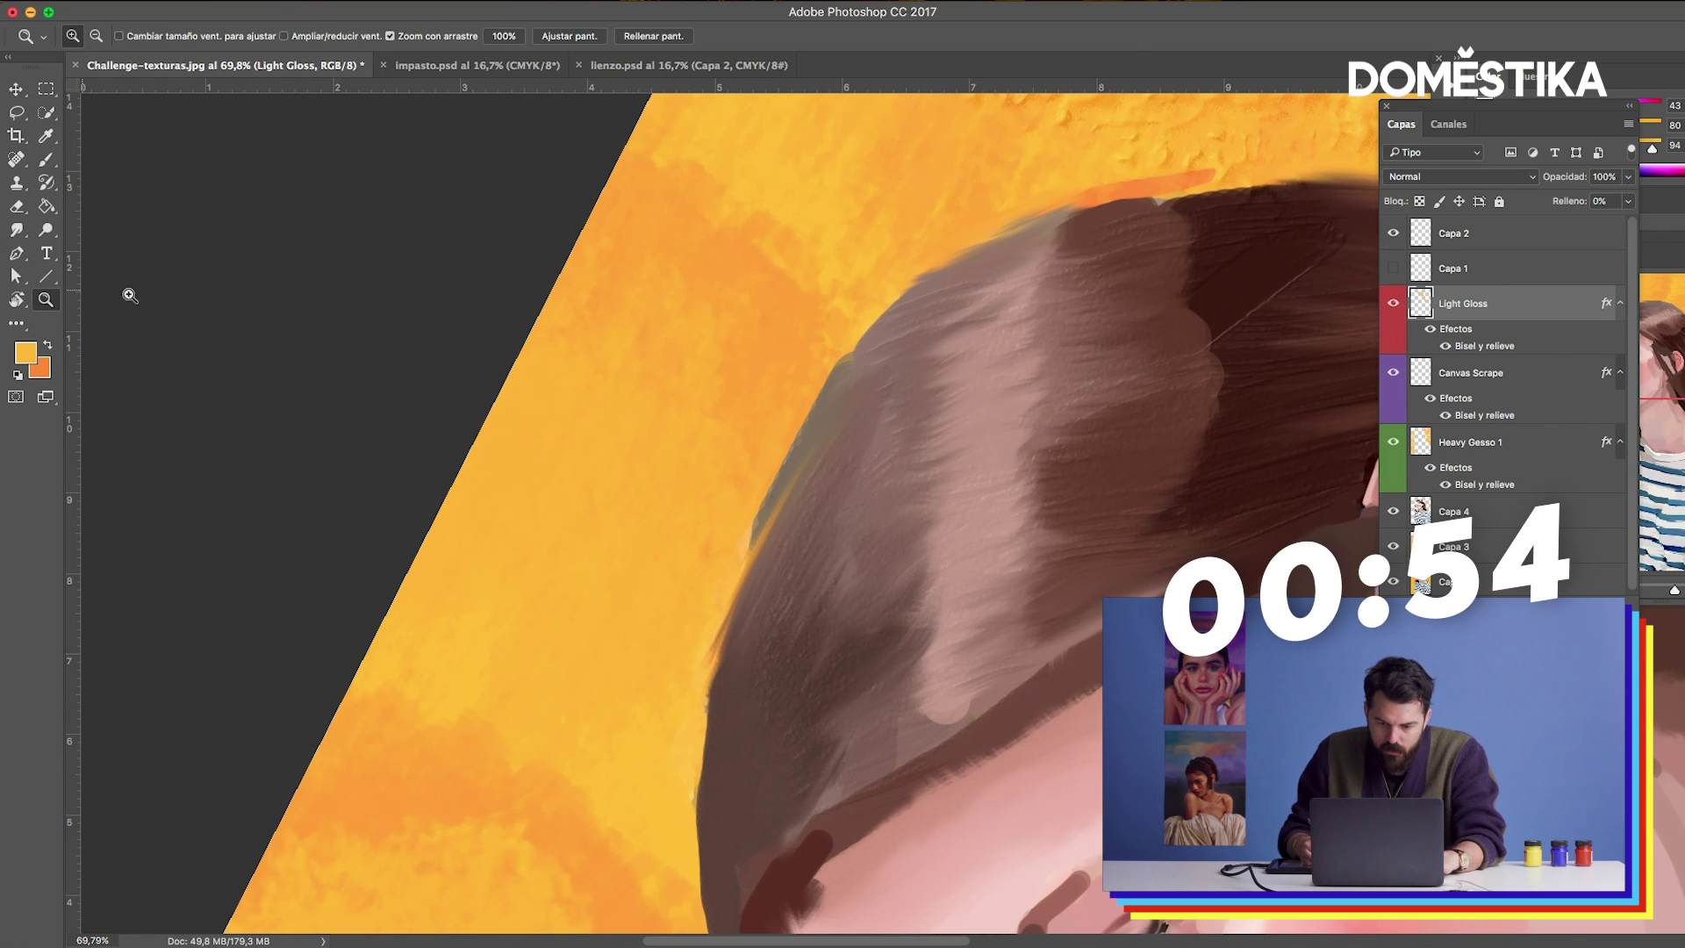
pyautogui.moveTo(858, 318)
pyautogui.mouseDown()
pyautogui.moveTo(1135, 465)
pyautogui.moveTo(463, 388)
pyautogui.moveTo(527, 389)
pyautogui.mouseUp()
pyautogui.press('b')
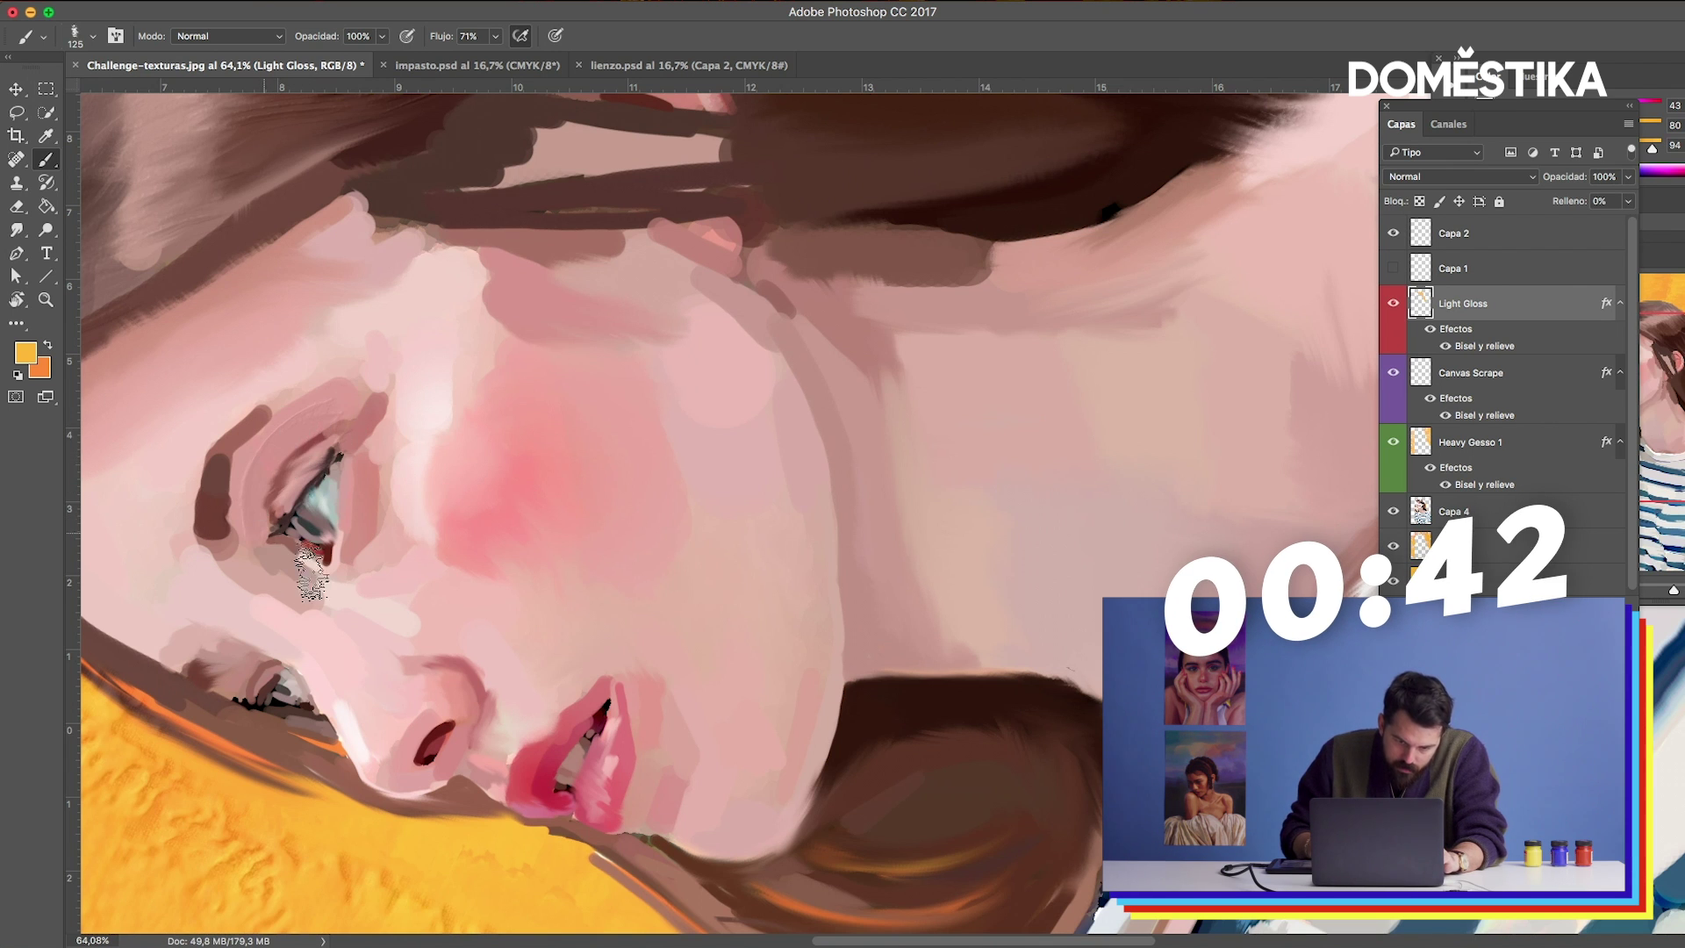
pyautogui.press(']')
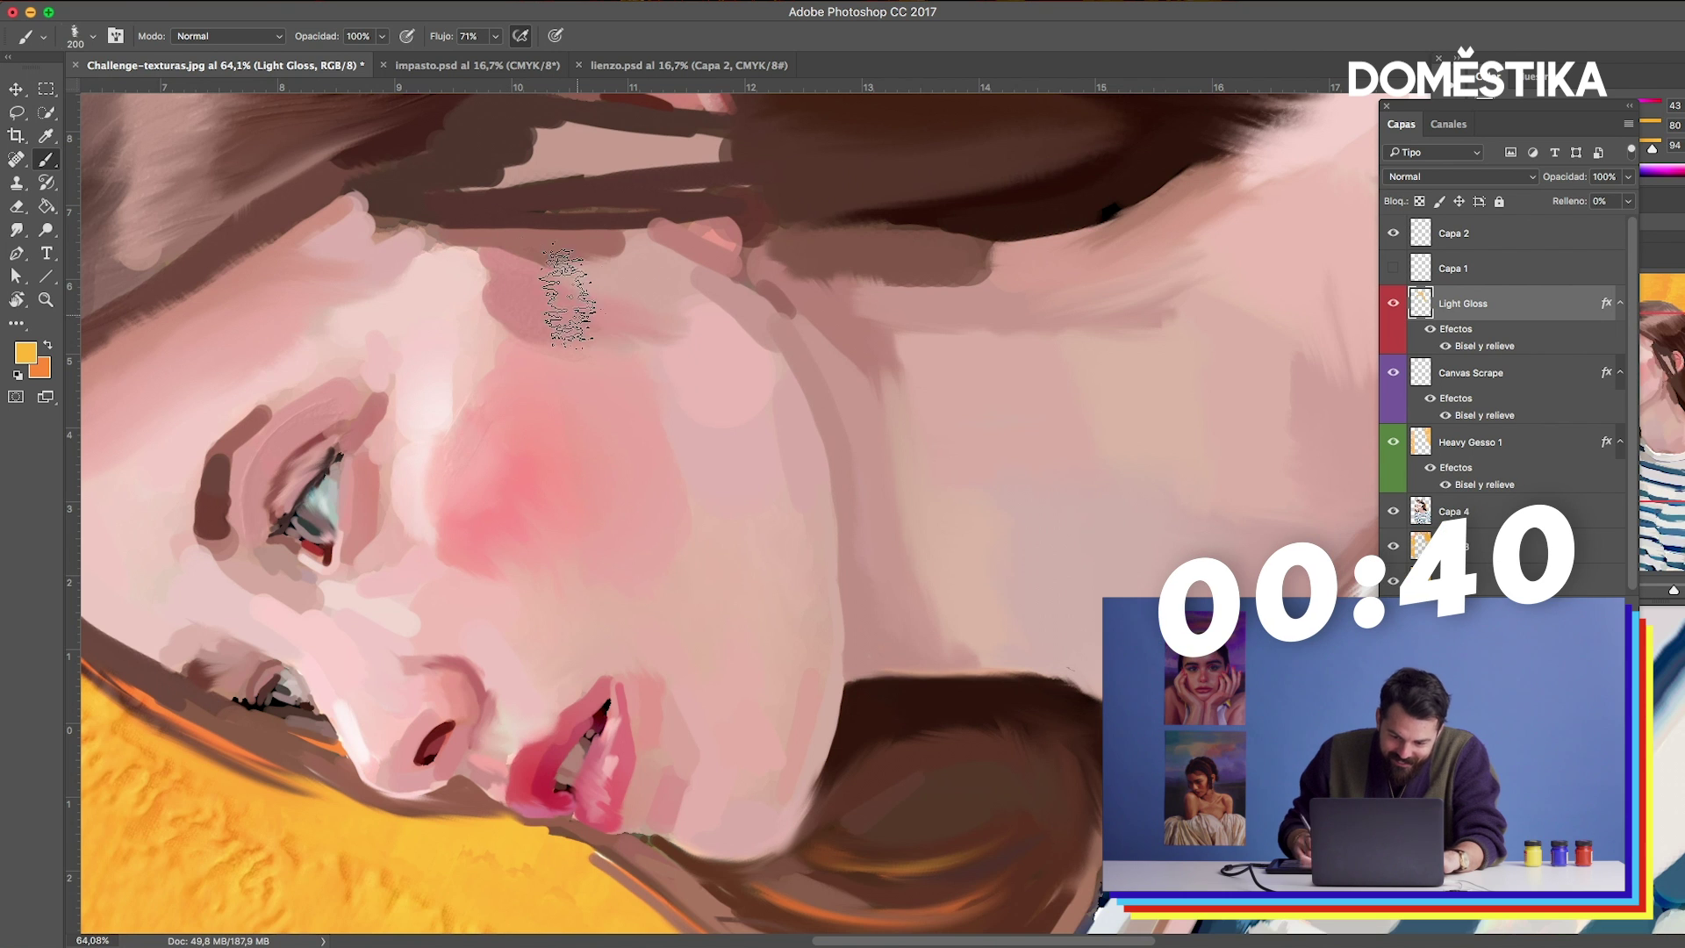
pyautogui.hscroll(1, 951, 387)
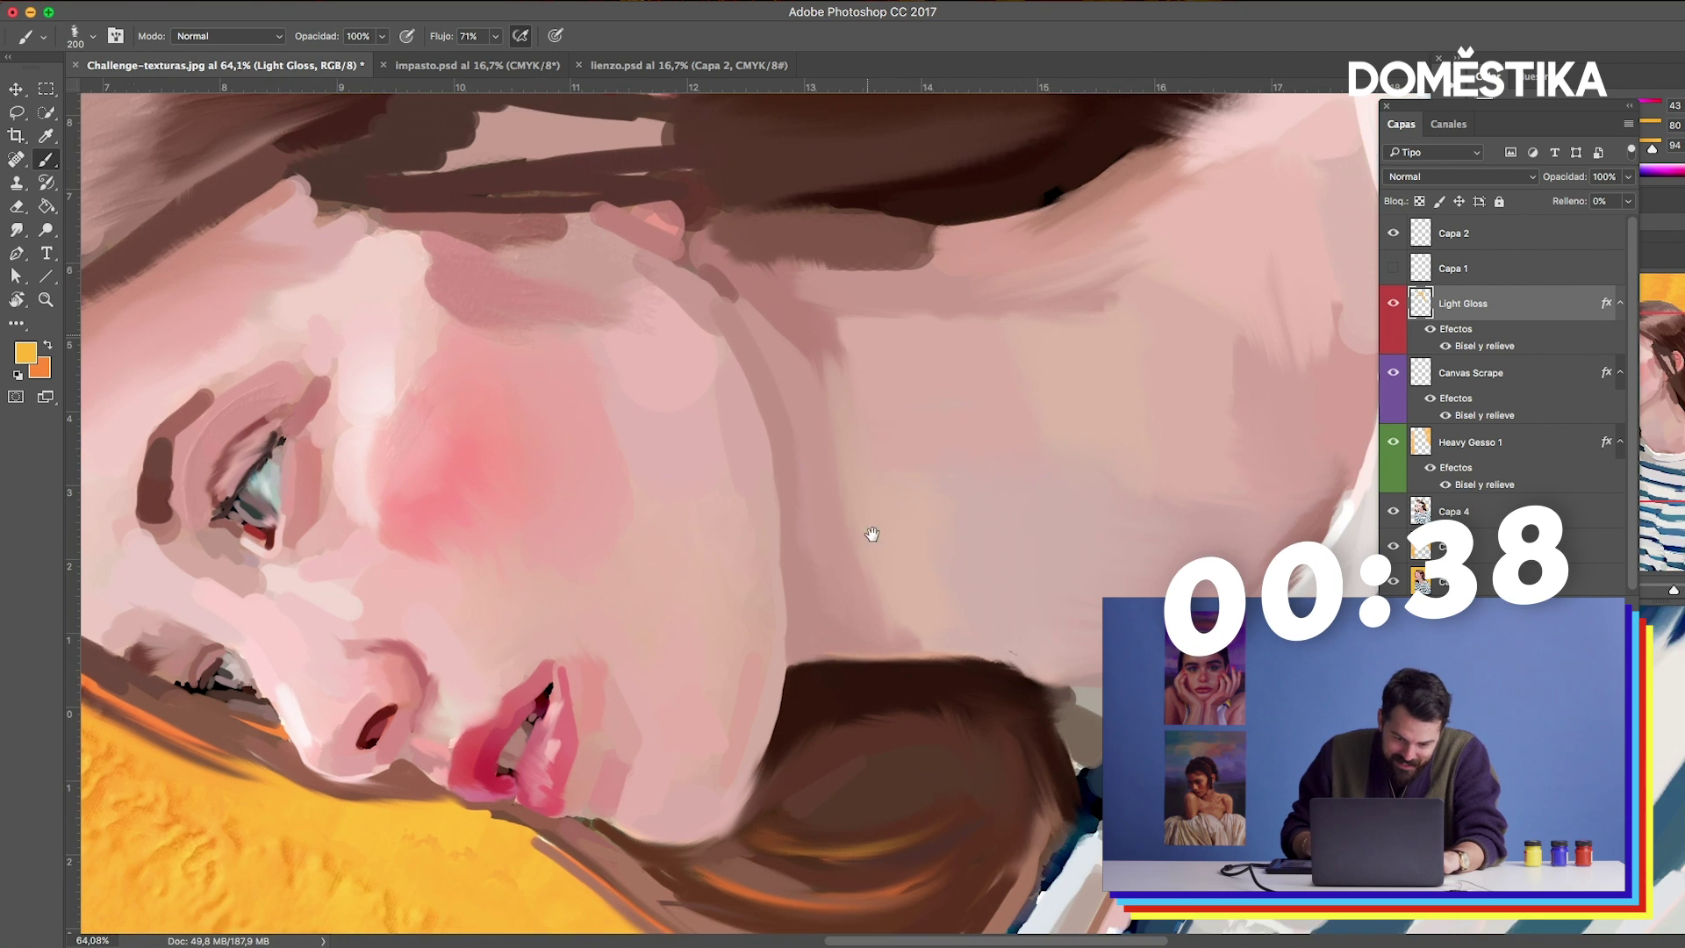
pyautogui.hscroll(5, 872, 526)
pyautogui.scroll(-2, 872, 527)
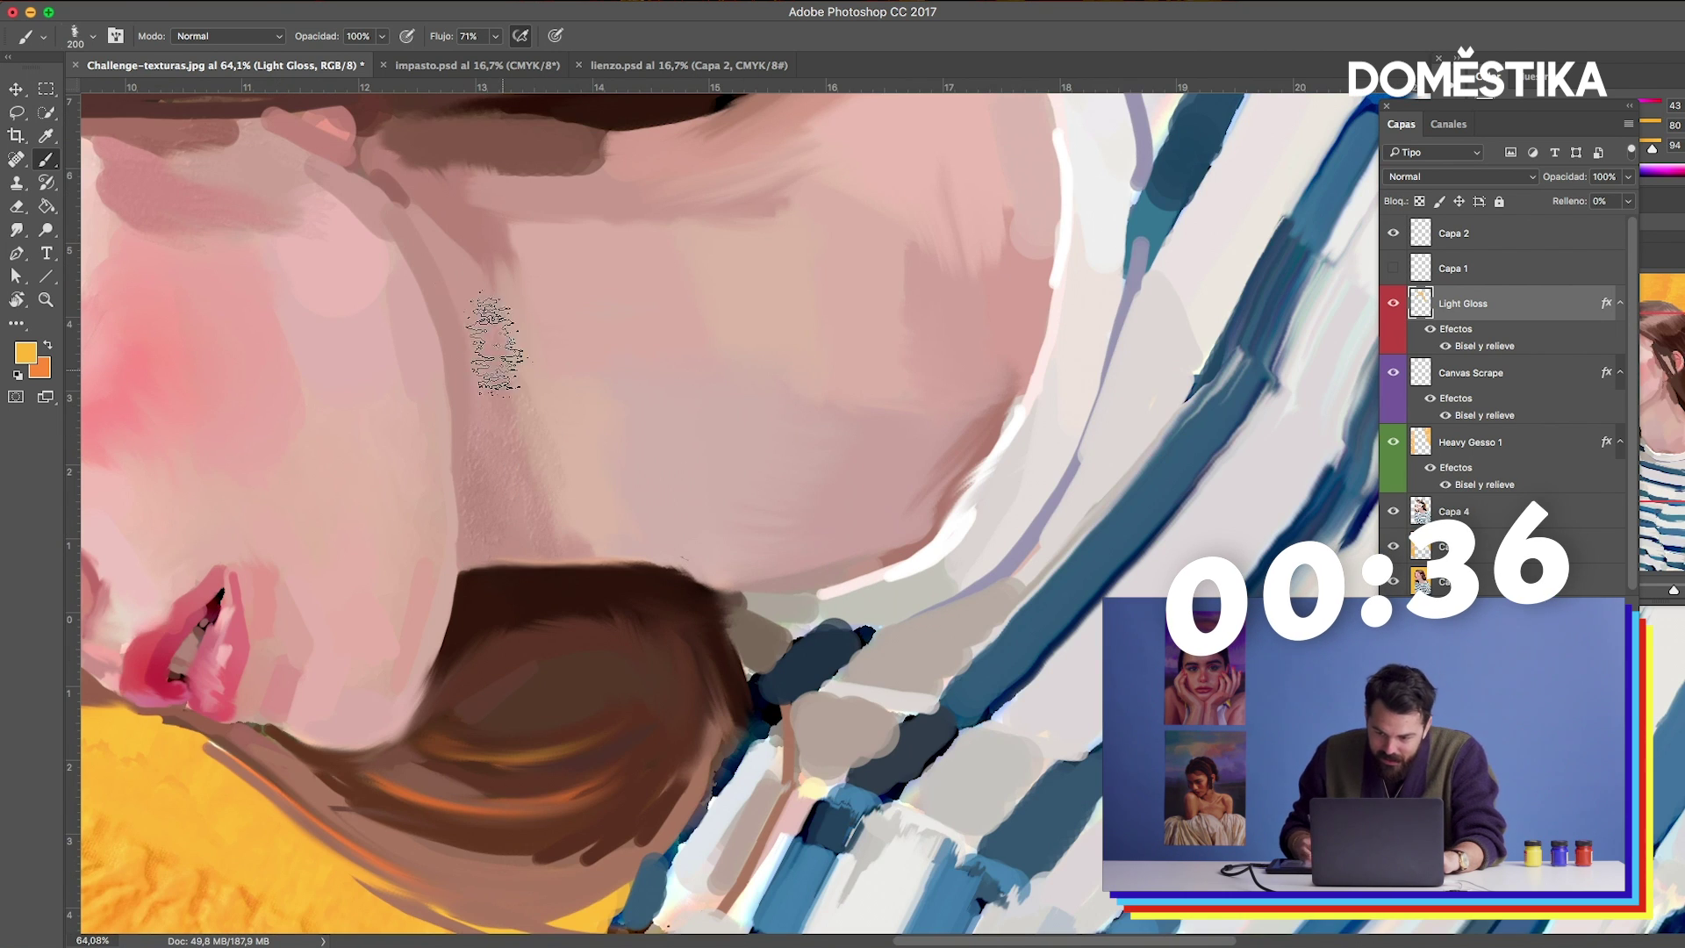
# Turn on the speckled Capa 1 texture layer and view the whole painting nearly upright.
pyautogui.click(1393, 268)
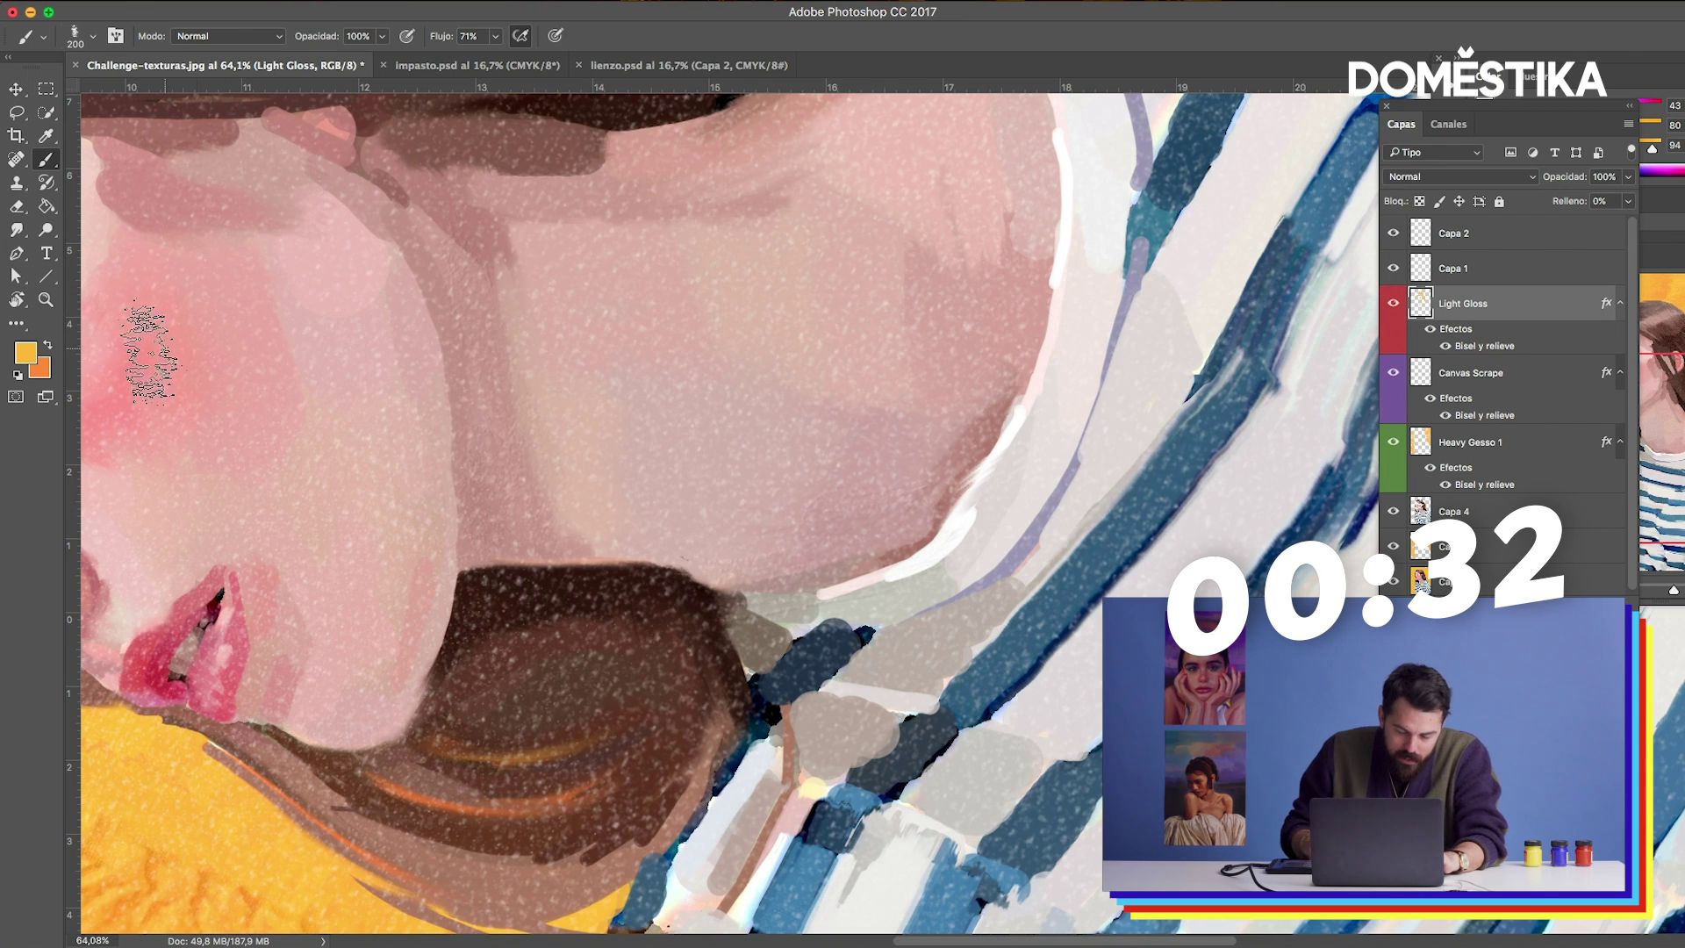
pyautogui.click(46, 299)
pyautogui.moveTo(903, 321)
pyautogui.mouseDown()
pyautogui.moveTo(829, 323)
pyautogui.moveTo(1009, 219)
pyautogui.mouseUp()
pyautogui.press('r')
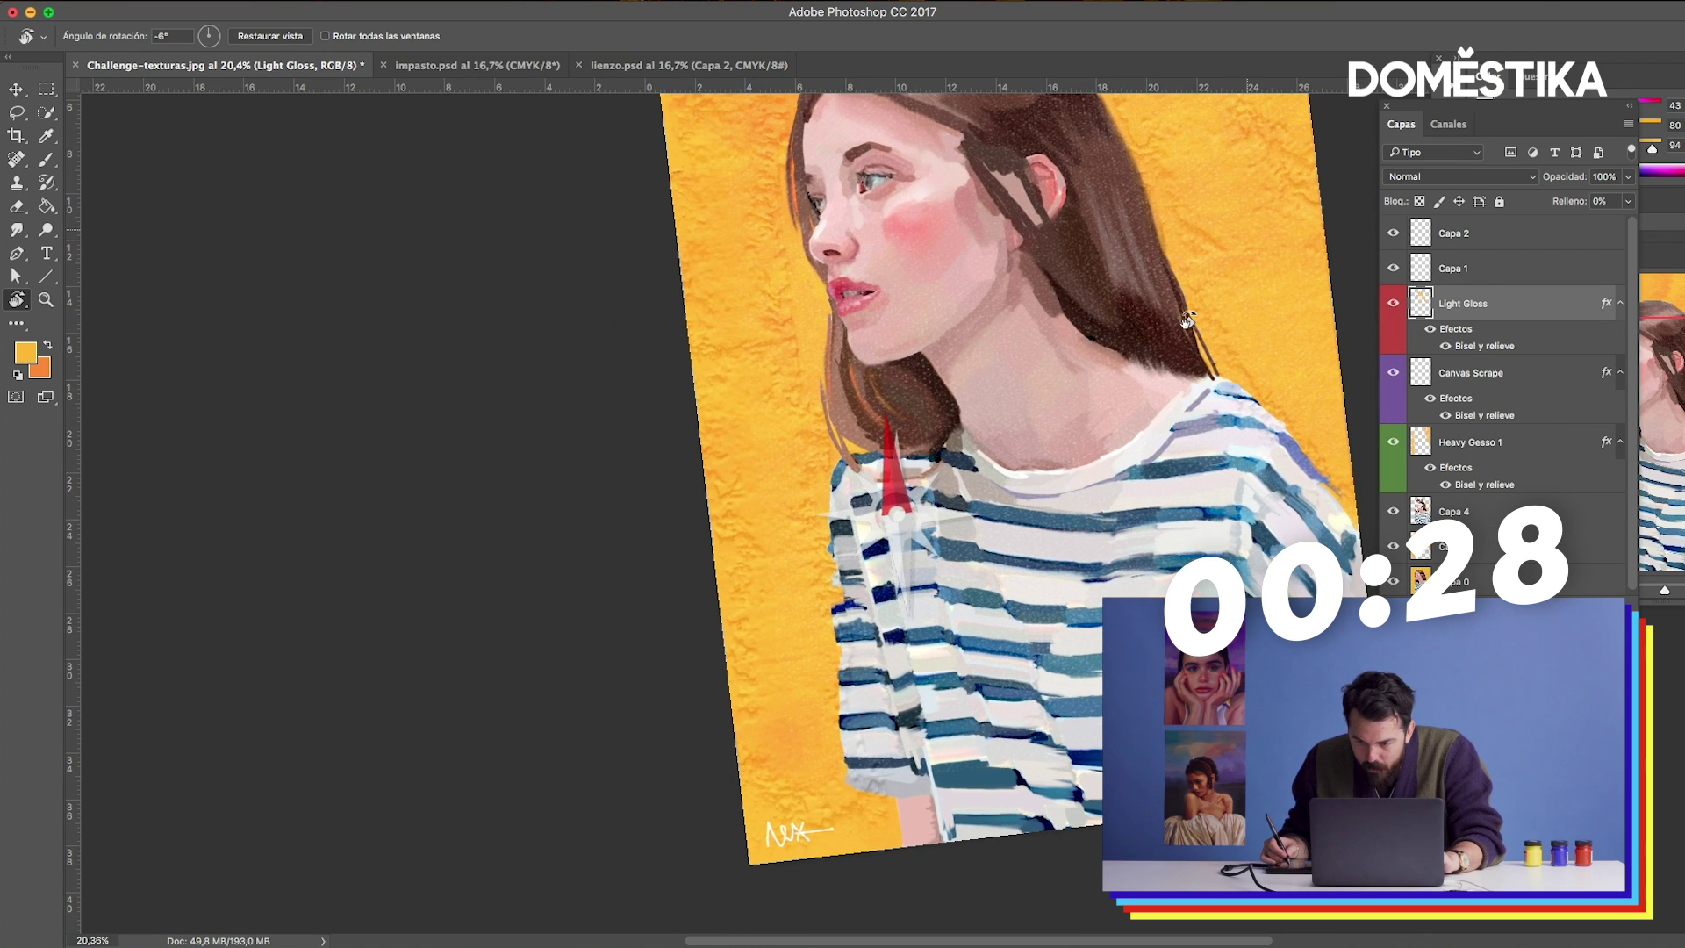
# Set Light Gloss opacity to 85% and use a 700 px eraser over the neck.
pyautogui.moveTo(1550, 177); pyautogui.dragTo(1559, 180)
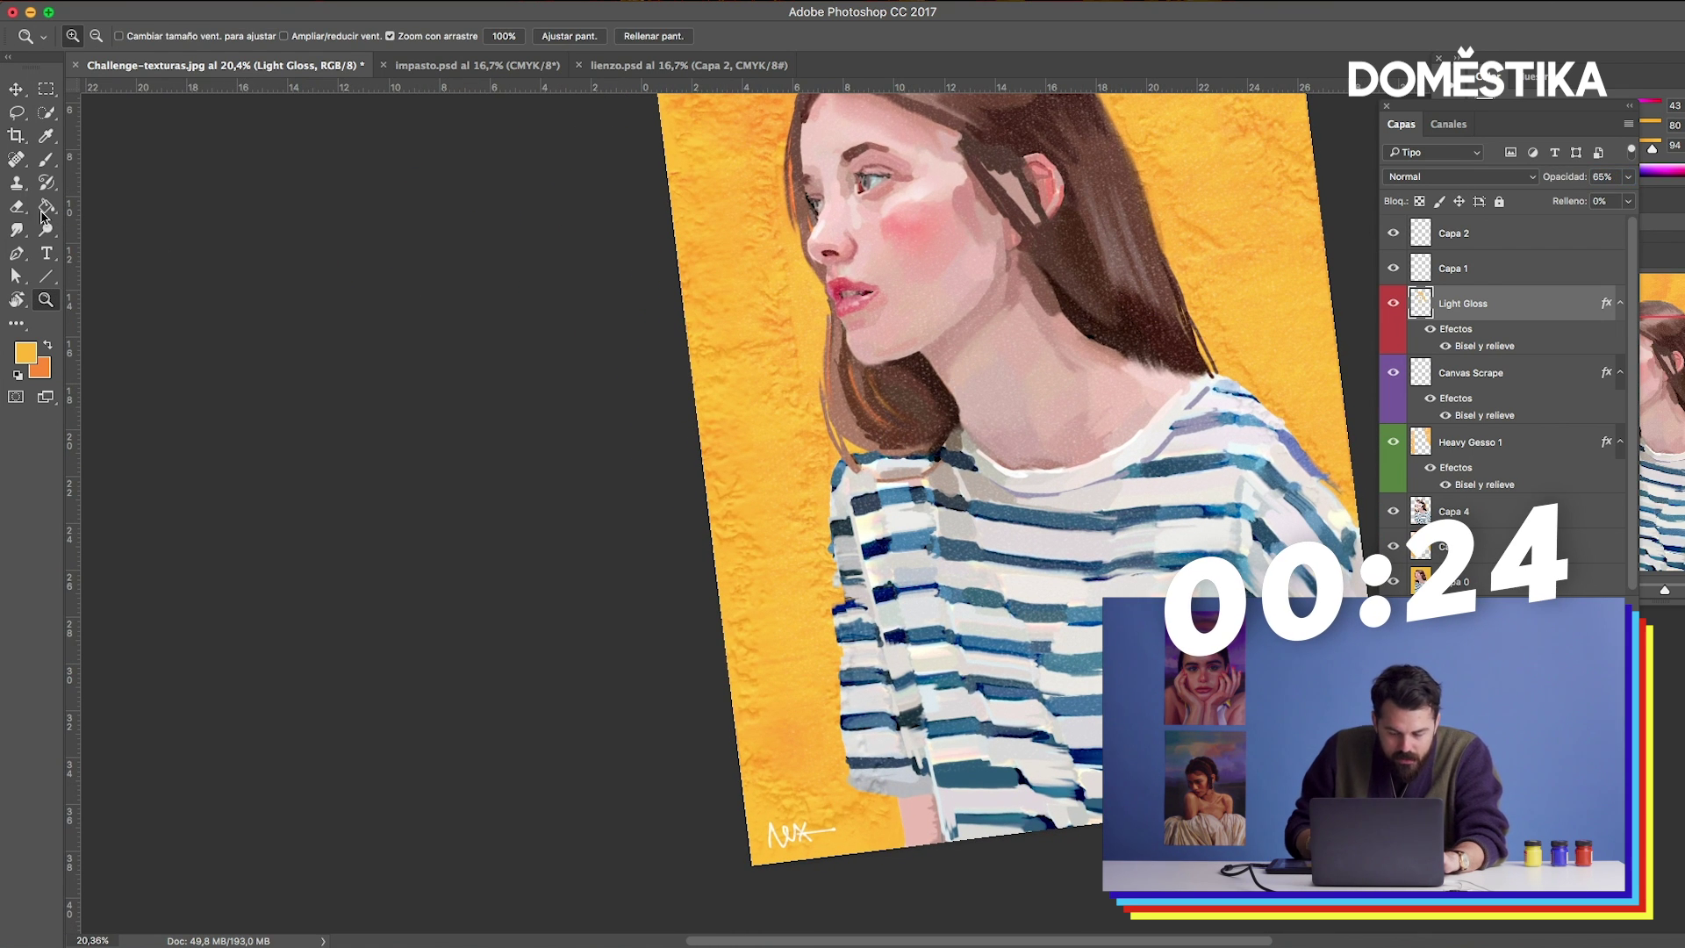
pyautogui.press('e')
pyautogui.press(']')
pyautogui.press(']')
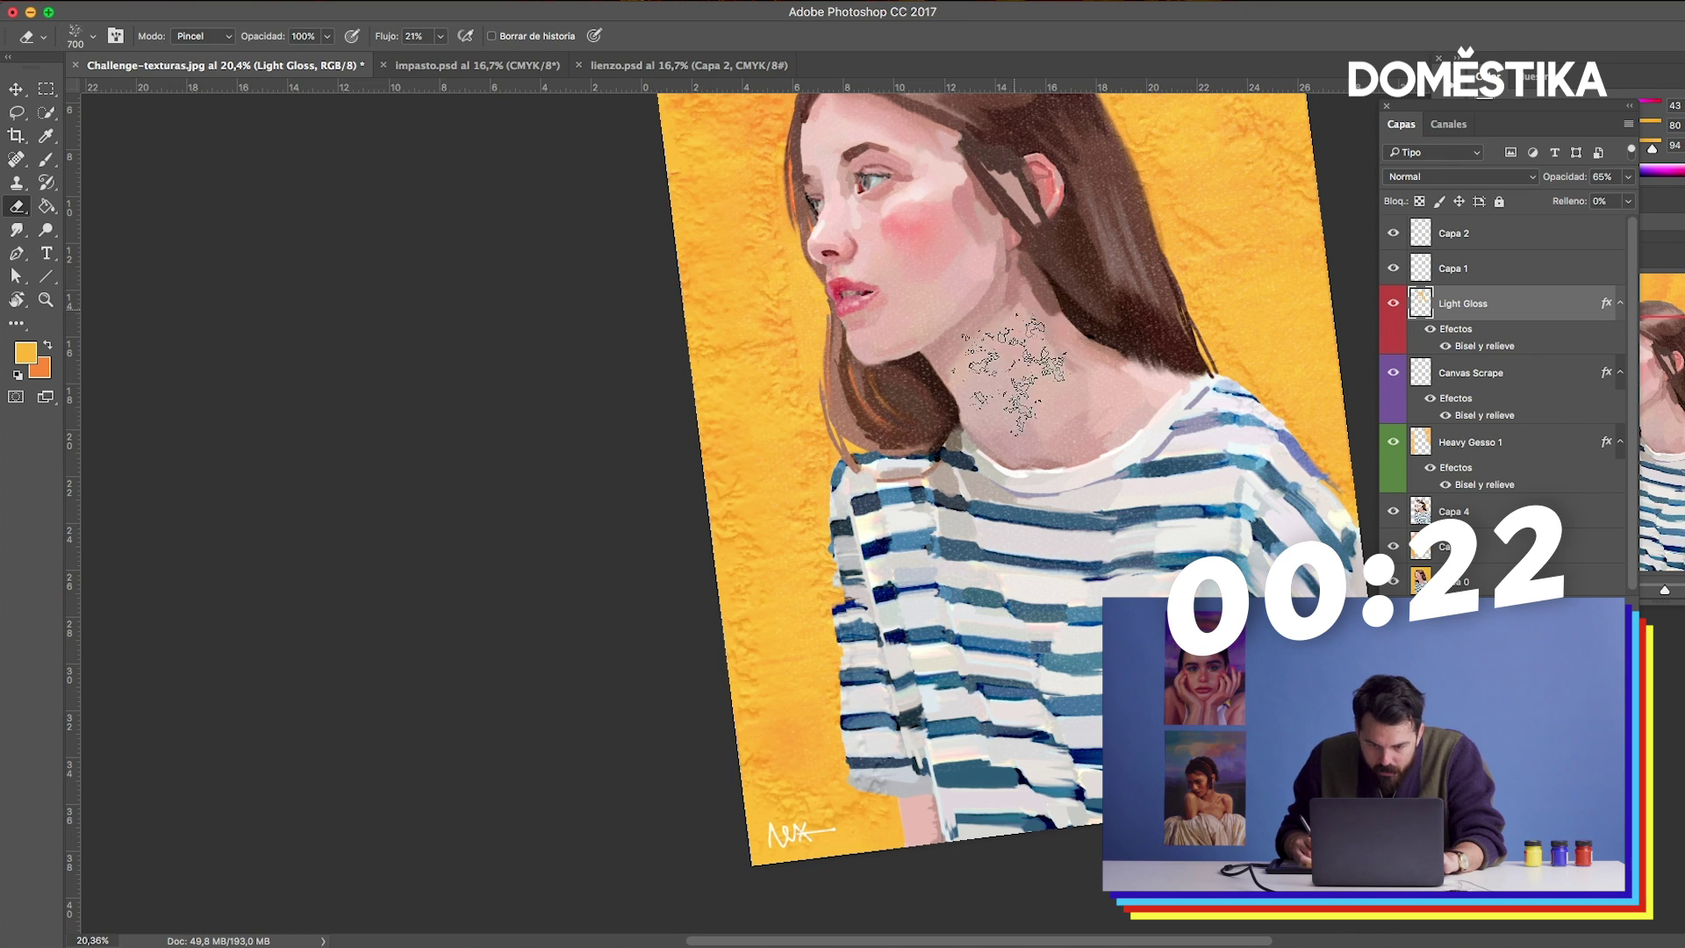
pyautogui.scroll(-2, 996, 408)
pyautogui.scroll(5, 1001, 351)
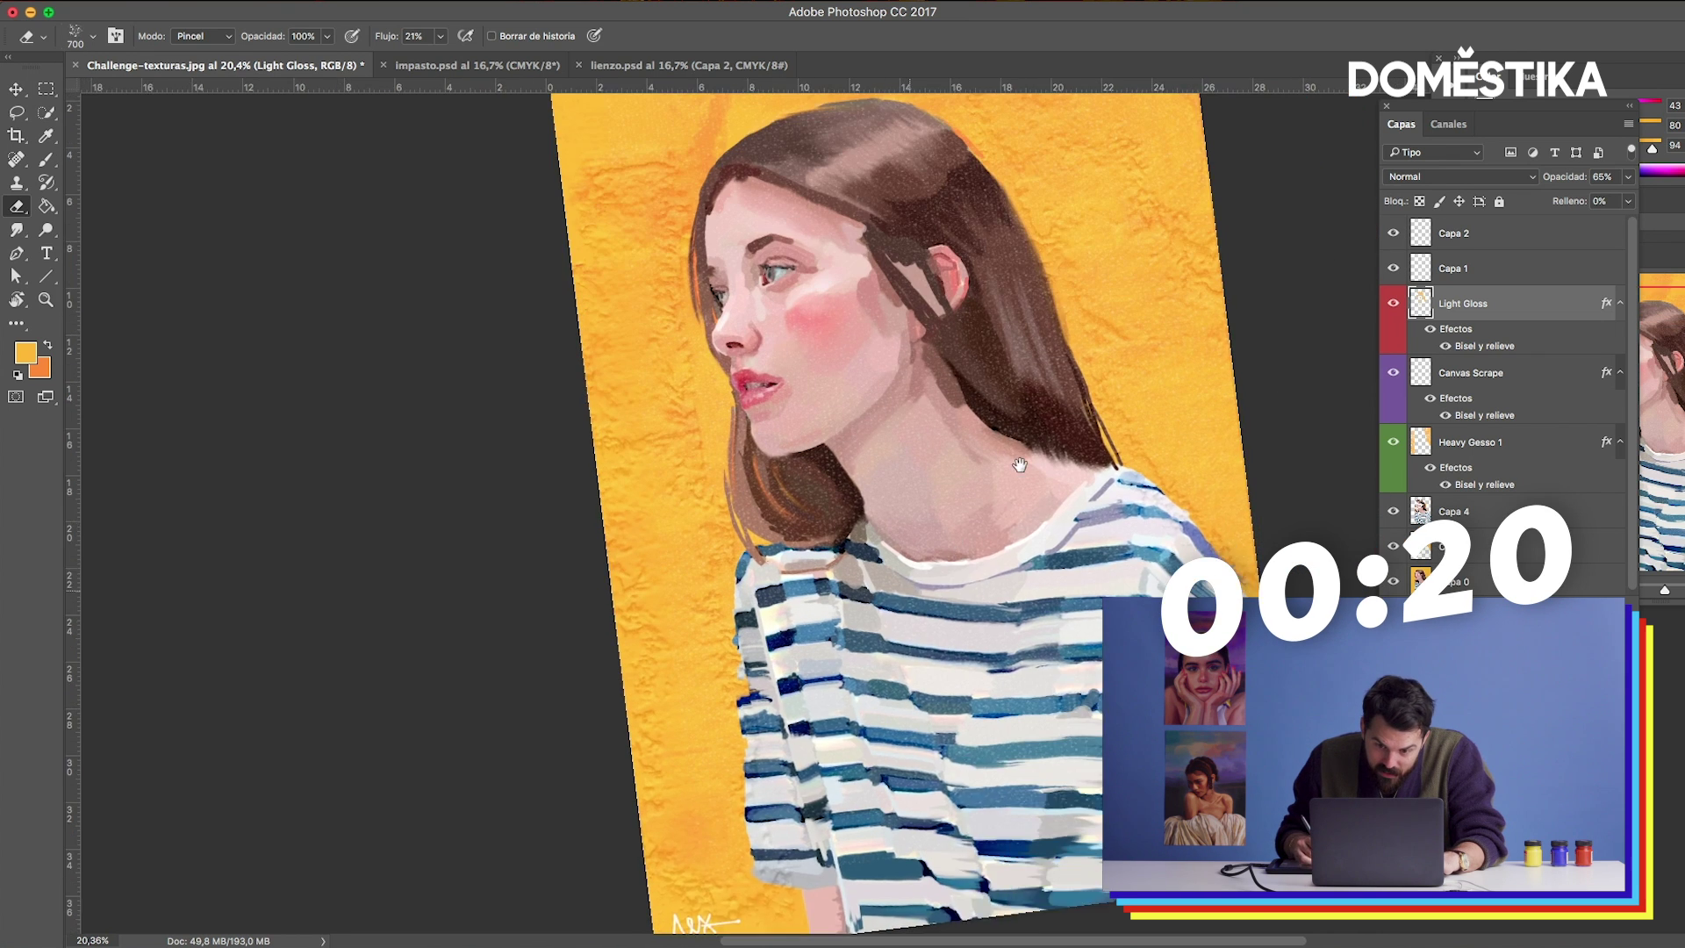
pyautogui.hscroll(5, 1009, 307)
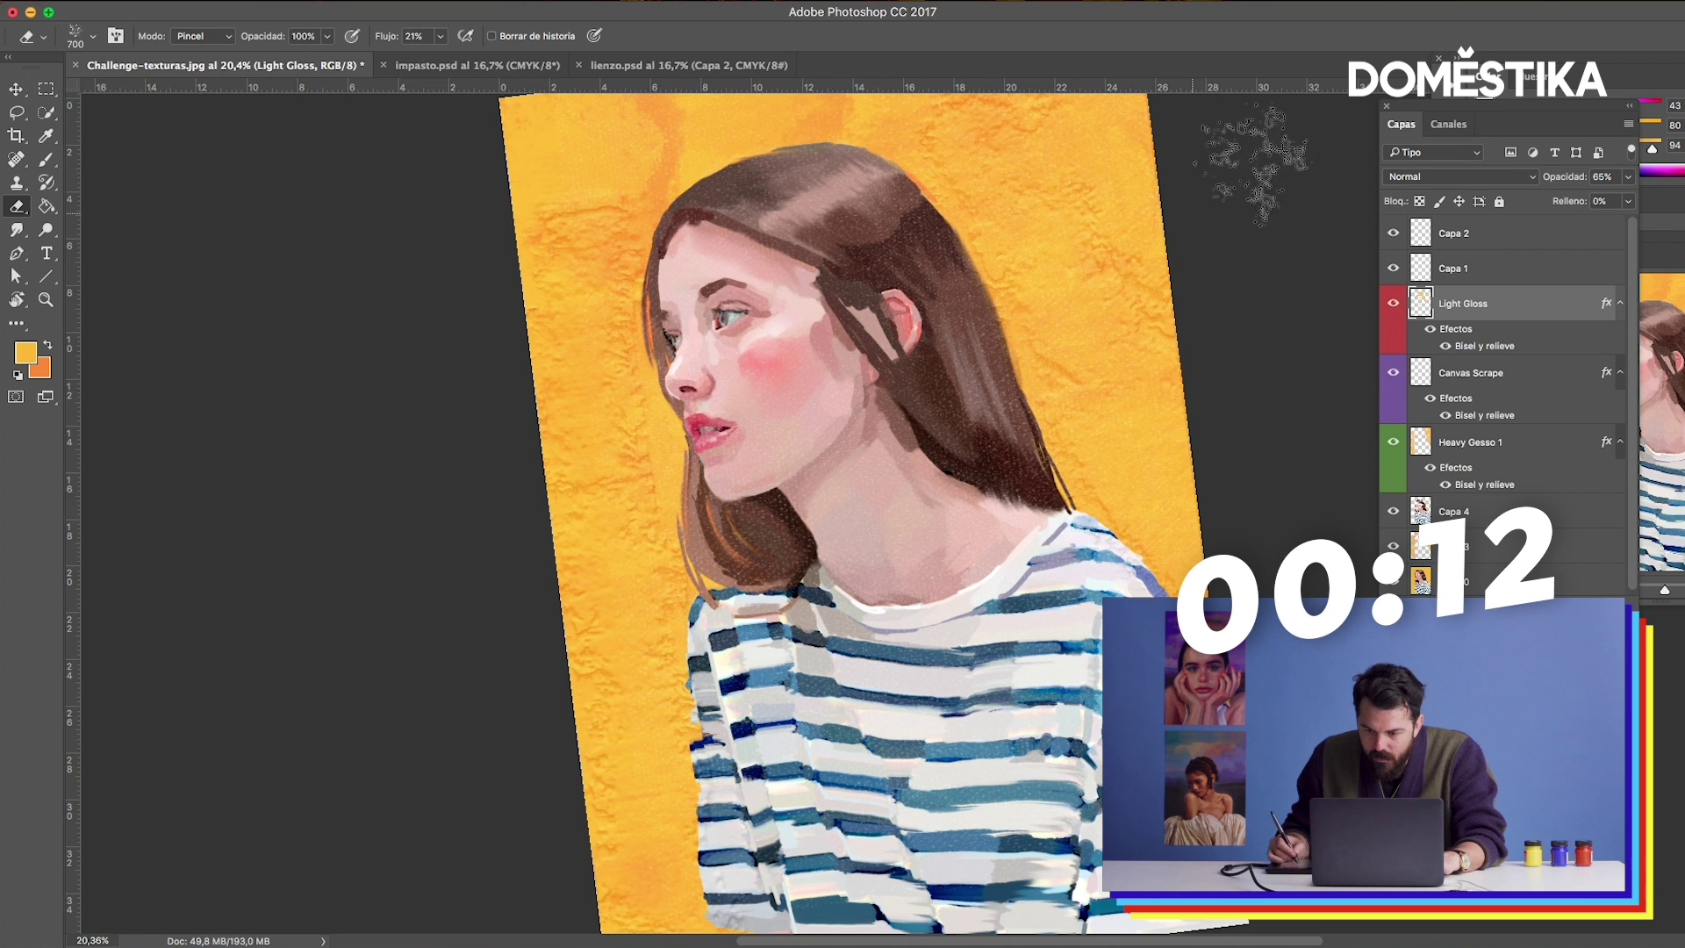
pyautogui.click(1435, 270)
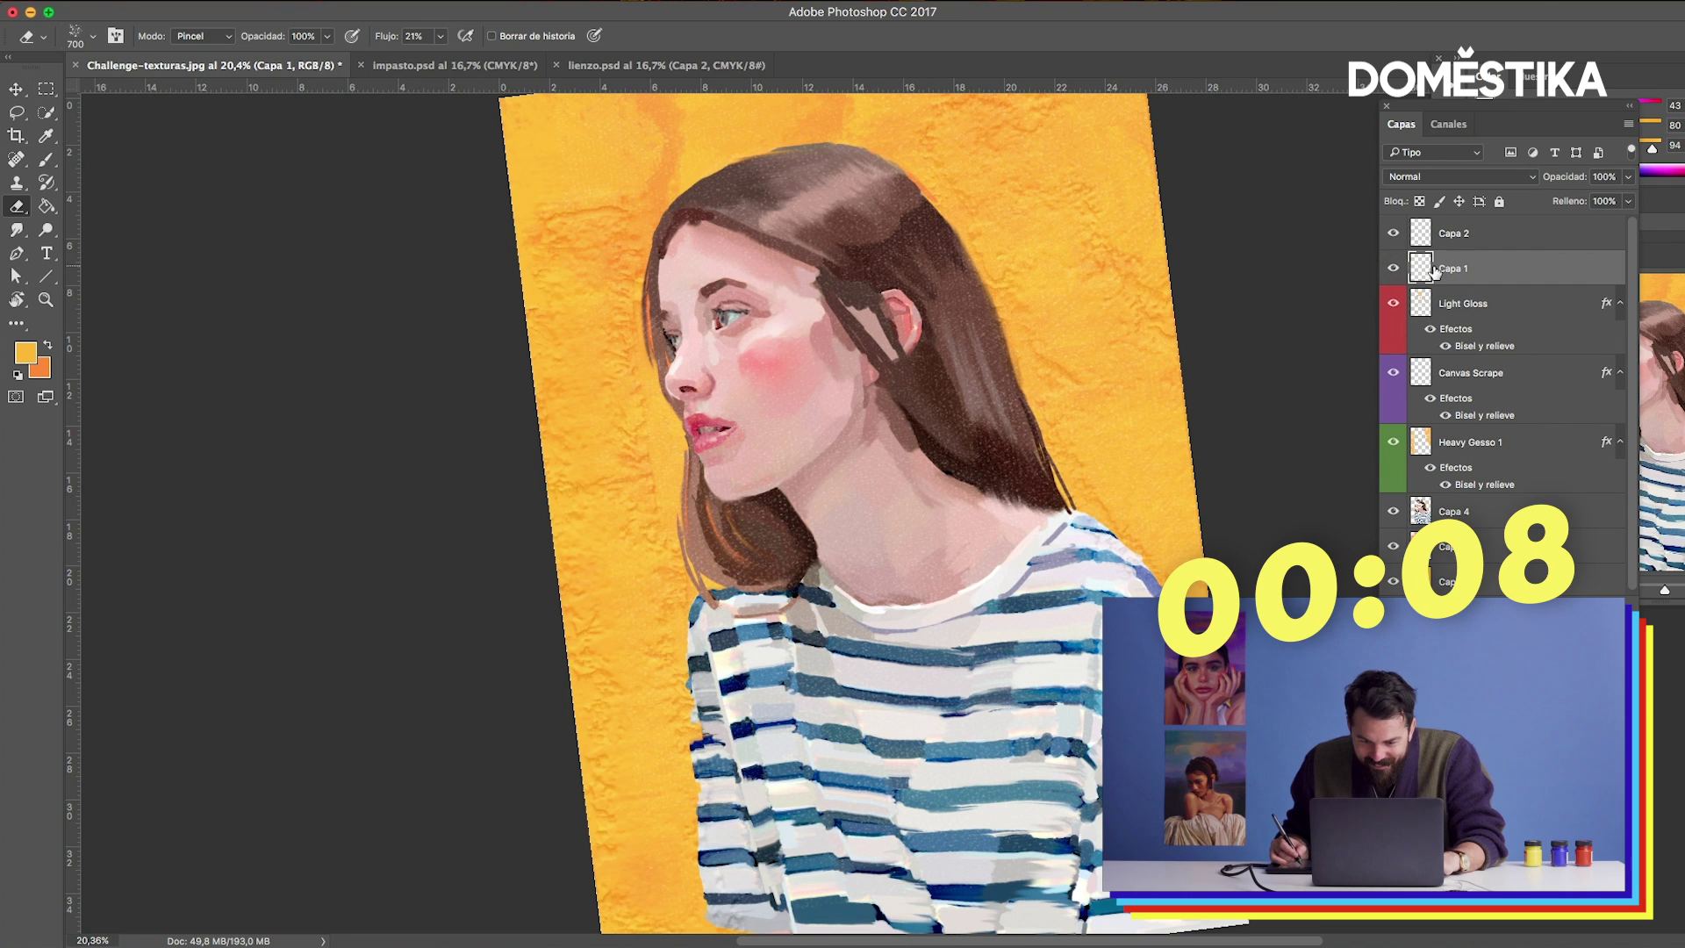